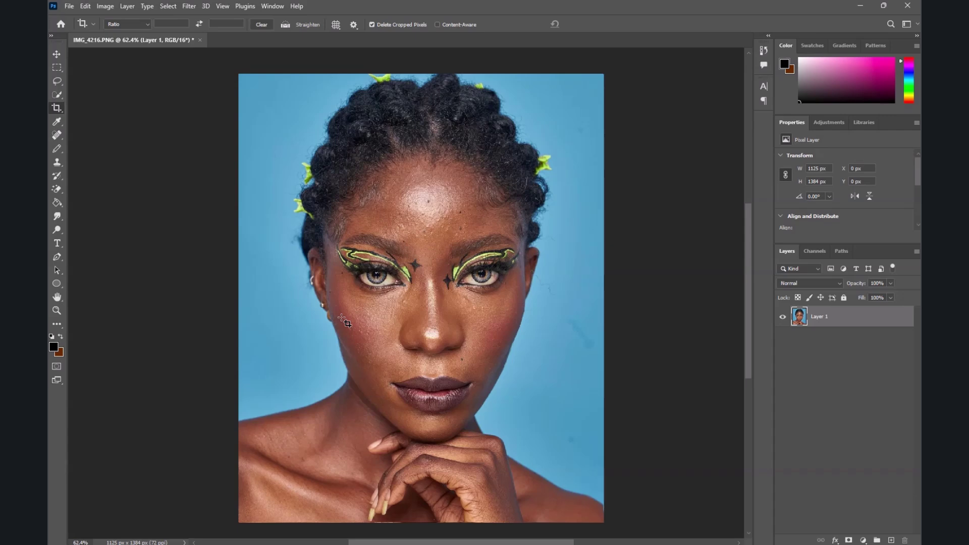
{"action": "scroll", "coordinate": [421, 316], "scroll_direction": "up", "scroll_amount": 2}
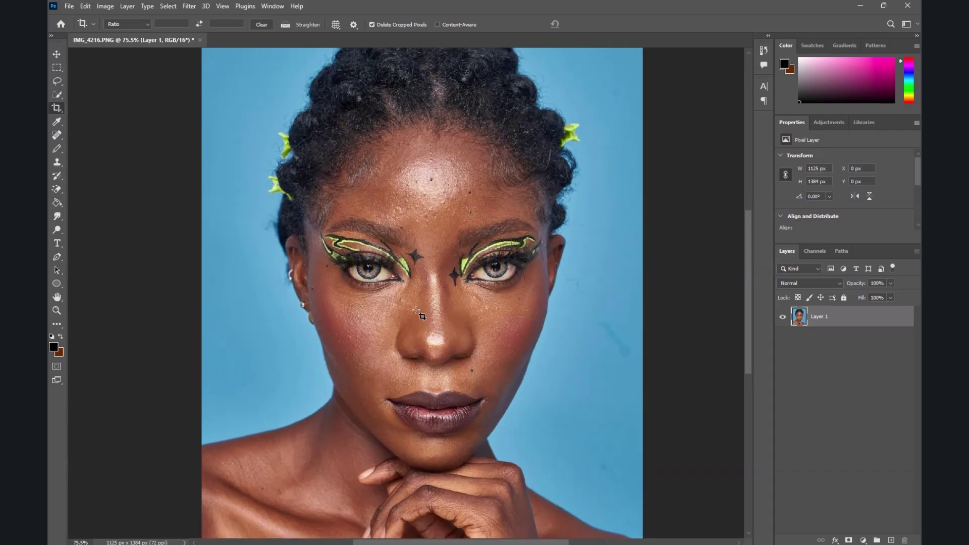
{"action": "scroll", "coordinate": [420, 316], "scroll_direction": "down", "scroll_amount": 1}
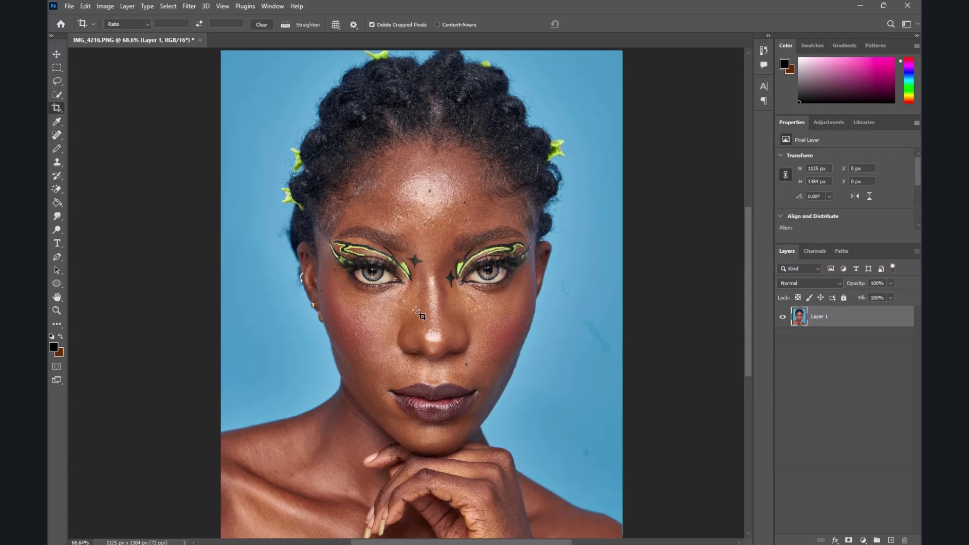
{"action": "scroll", "coordinate": [465, 297], "scroll_direction": "down", "scroll_amount": 5}
{"action": "scroll", "coordinate": [464, 297], "scroll_direction": "up", "scroll_amount": 2}
Duplicate Layer 1 three times with default names, making each new copy from the topmost layer.
{"action": "left_click", "coordinate": [56, 55]}
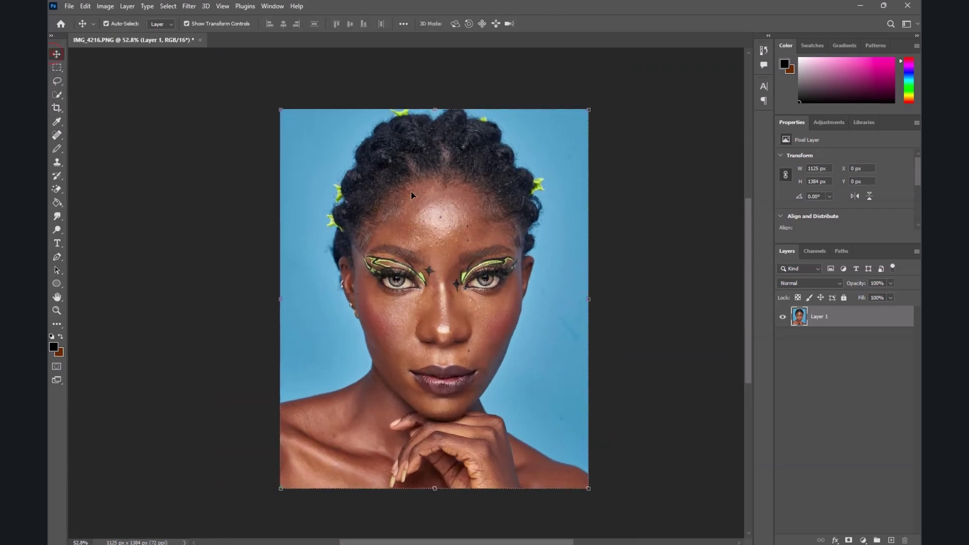
{"action": "scroll", "coordinate": [449, 227], "scroll_direction": "up", "scroll_amount": 2}
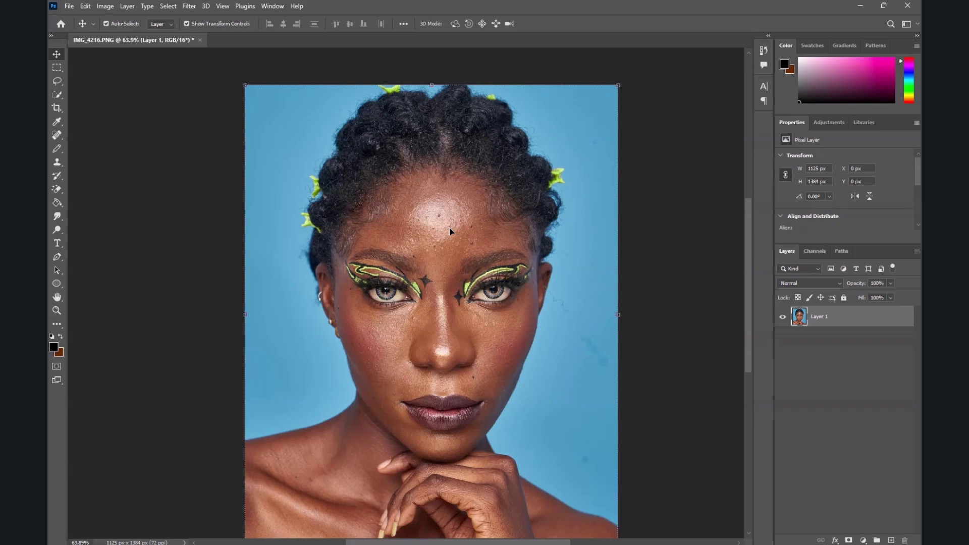
{"action": "right_click", "coordinate": [858, 316]}
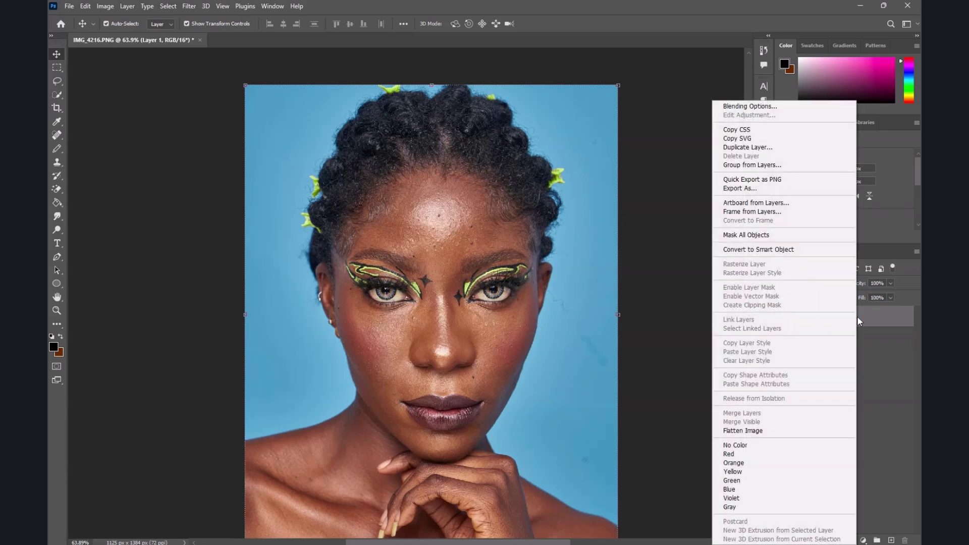
{"action": "right_click", "coordinate": [867, 317]}
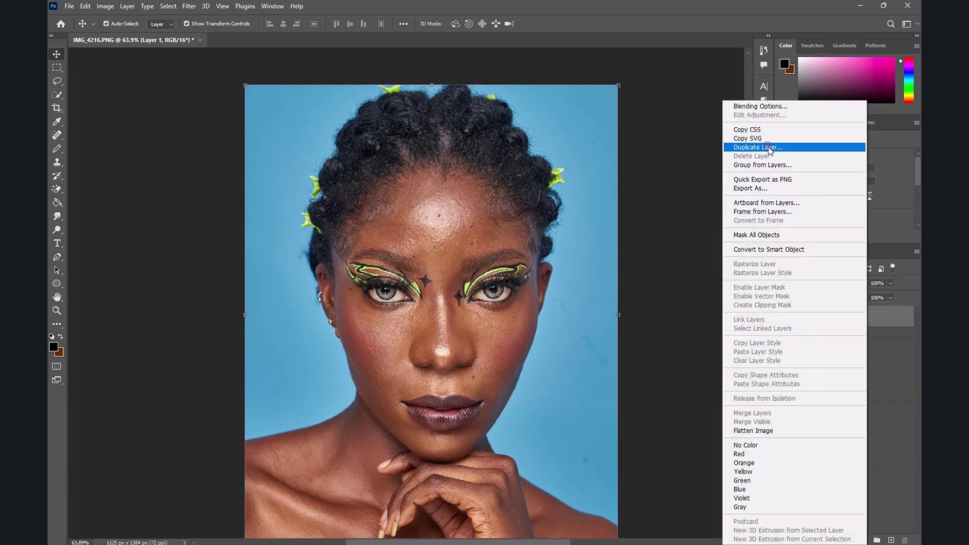
{"action": "left_click", "coordinate": [807, 147]}
{"action": "left_click", "coordinate": [566, 155]}
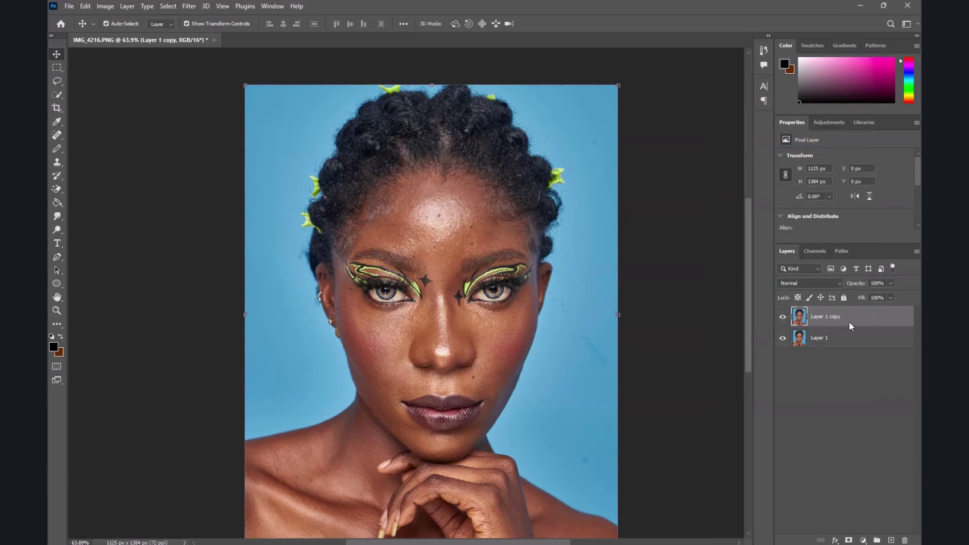
{"action": "right_click", "coordinate": [876, 318]}
{"action": "left_click", "coordinate": [808, 146]}
{"action": "left_click", "coordinate": [571, 155]}
{"action": "right_click", "coordinate": [869, 316]}
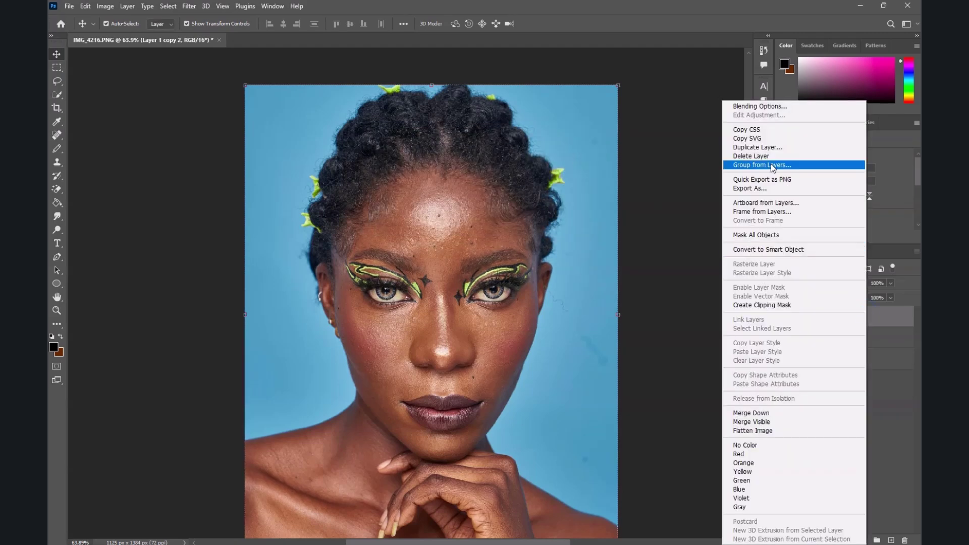
{"action": "left_click", "coordinate": [808, 147]}
{"action": "left_click", "coordinate": [569, 155]}
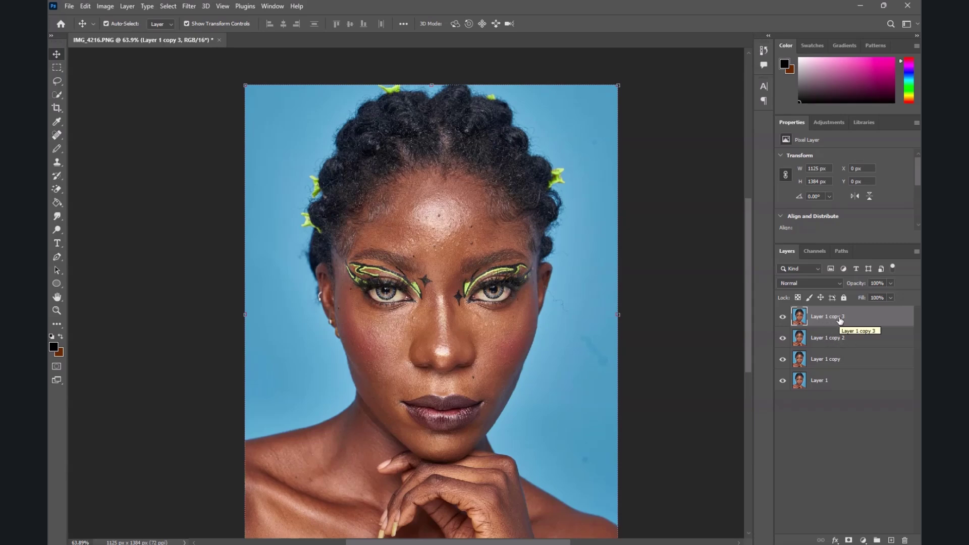
Examine the portrait's face and skin at several zoom levels for spots and blemishes.
{"action": "scroll", "coordinate": [429, 275], "scroll_direction": "down", "scroll_amount": 2}
{"action": "scroll", "coordinate": [435, 267], "scroll_direction": "up", "scroll_amount": 5}
{"action": "scroll", "coordinate": [435, 268], "scroll_direction": "down", "scroll_amount": 1}
{"action": "scroll", "coordinate": [434, 268], "scroll_direction": "up", "scroll_amount": 2}
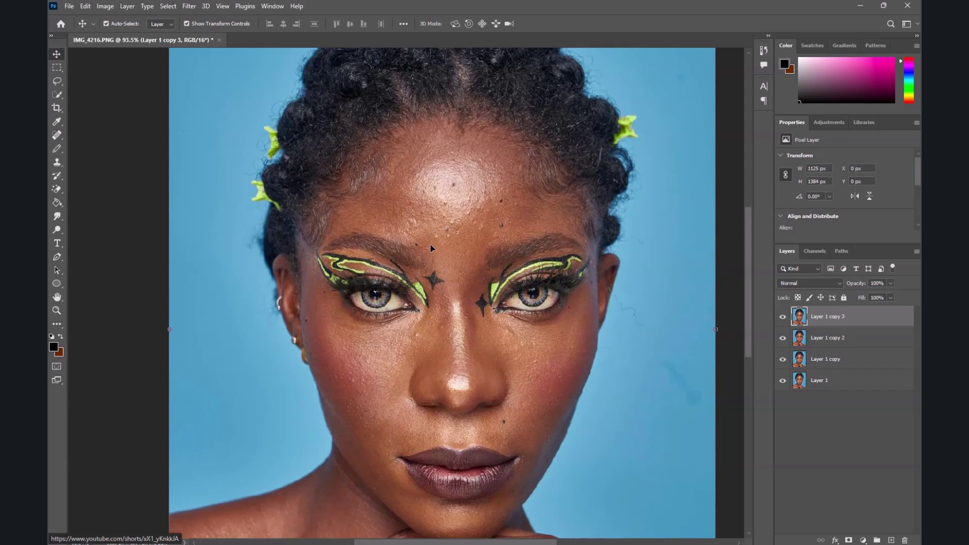
{"action": "scroll", "coordinate": [431, 247], "scroll_direction": "up", "scroll_amount": 1}
{"action": "scroll", "coordinate": [472, 402], "scroll_direction": "down", "scroll_amount": 2}
{"action": "scroll", "coordinate": [462, 476], "scroll_direction": "up", "scroll_amount": 2}
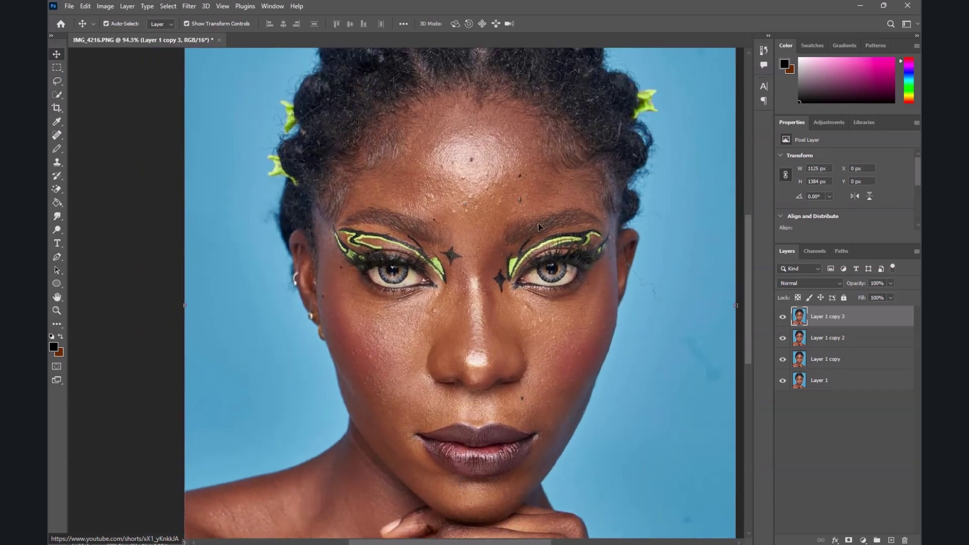
{"action": "scroll", "coordinate": [504, 263], "scroll_direction": "up", "scroll_amount": 2}
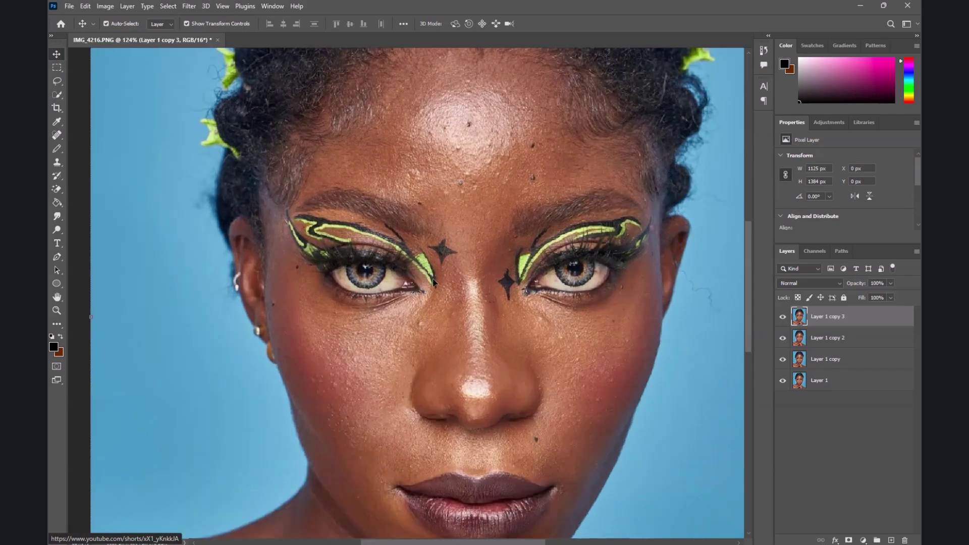
{"action": "scroll", "coordinate": [626, 260], "scroll_direction": "down", "scroll_amount": 3}
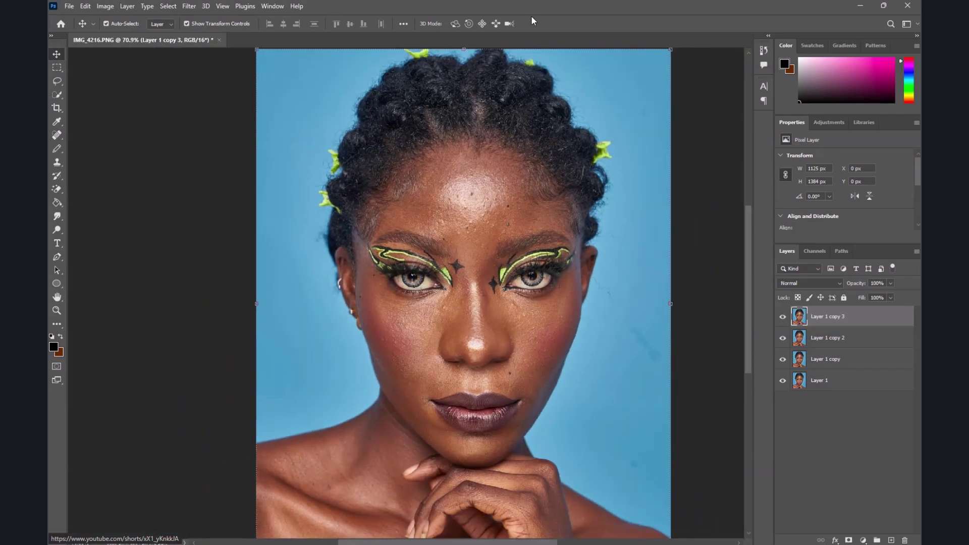
{"action": "scroll", "coordinate": [625, 123], "scroll_direction": "down", "scroll_amount": 1}
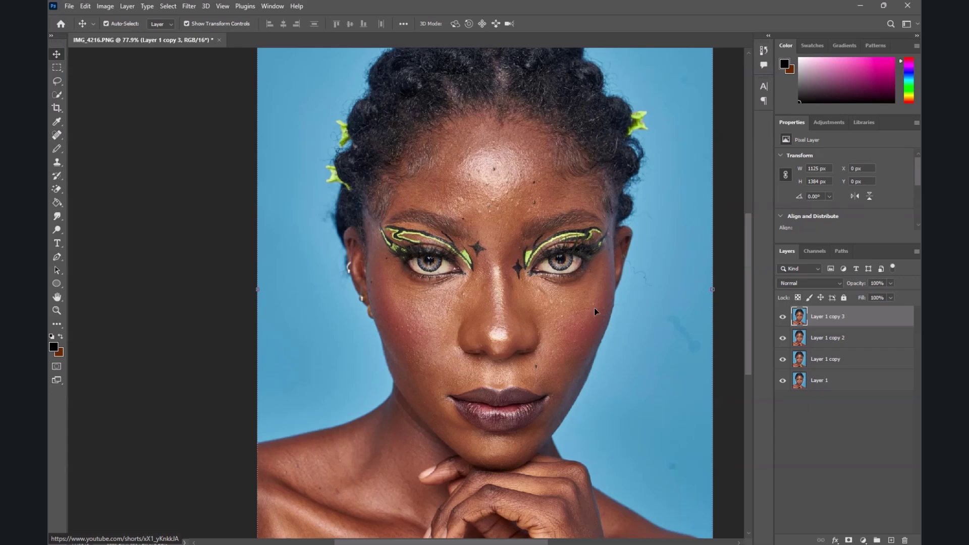
{"action": "scroll", "coordinate": [609, 329], "scroll_direction": "down", "scroll_amount": 3}
{"action": "scroll", "coordinate": [660, 318], "scroll_direction": "up", "scroll_amount": 1}
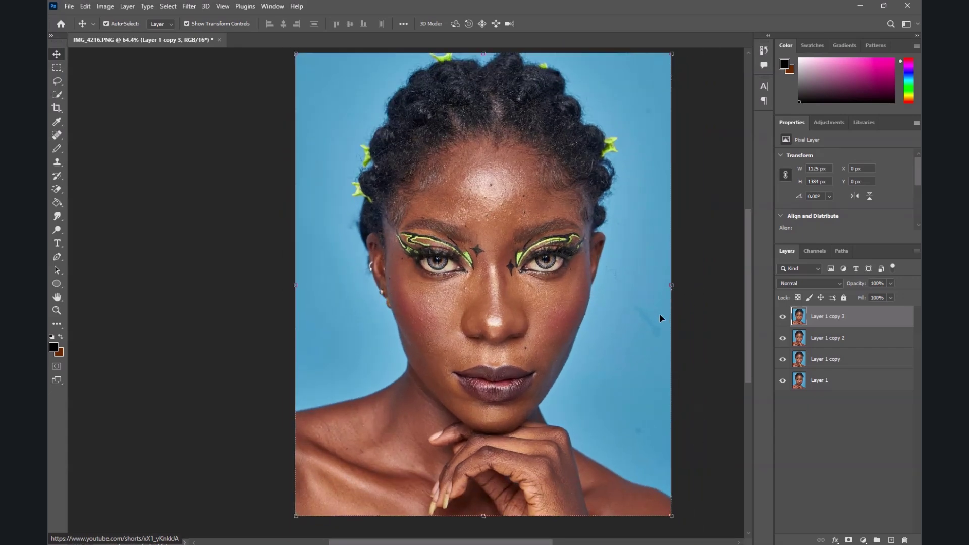
{"action": "scroll", "coordinate": [707, 324], "scroll_direction": "up", "scroll_amount": 3}
{"action": "scroll", "coordinate": [611, 299], "scroll_direction": "down", "scroll_amount": 4}
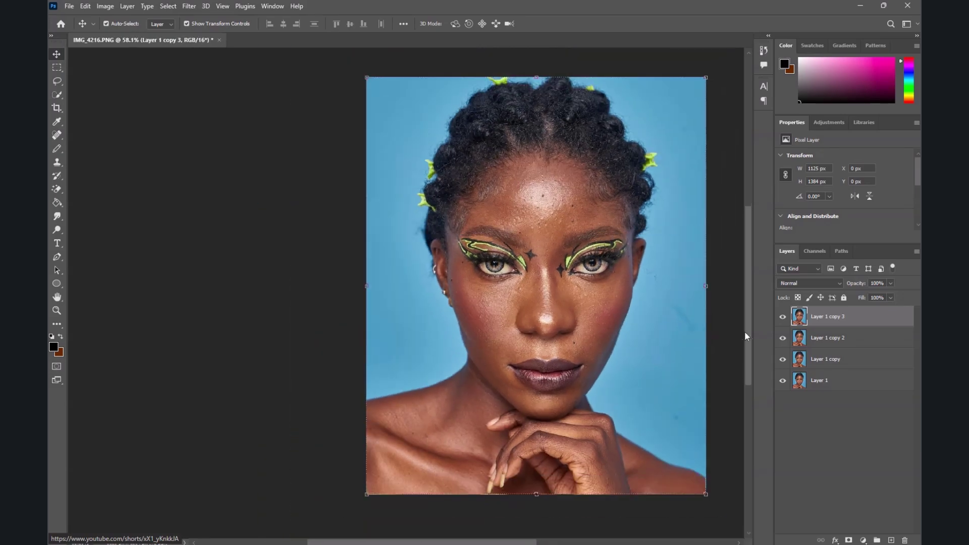
{"action": "scroll", "coordinate": [607, 319], "scroll_direction": "up", "scroll_amount": 7}
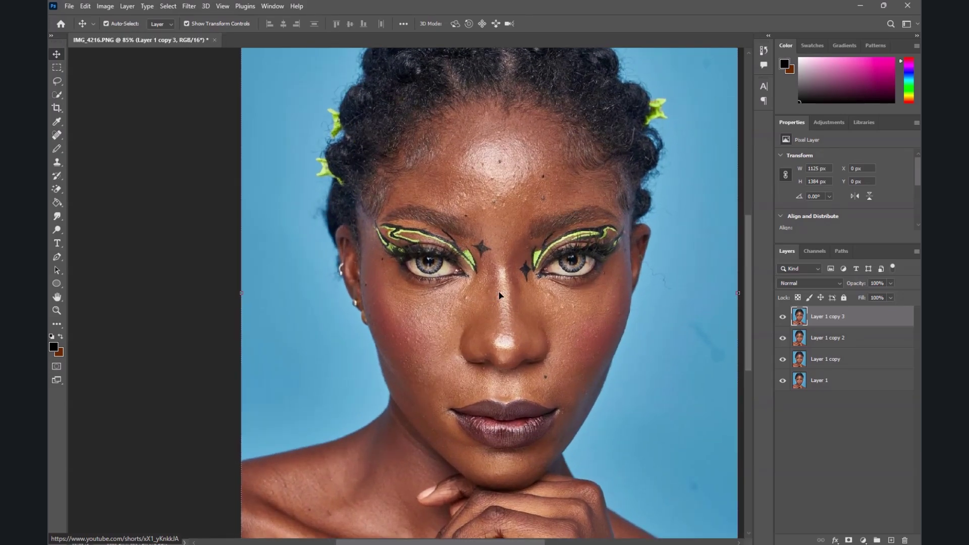
Heal the small bumps under the eyes and on the cheeks of the top layer with the Spot Healing Brush reduced to 25 px.
{"action": "scroll", "coordinate": [525, 312], "scroll_direction": "up", "scroll_amount": 2}
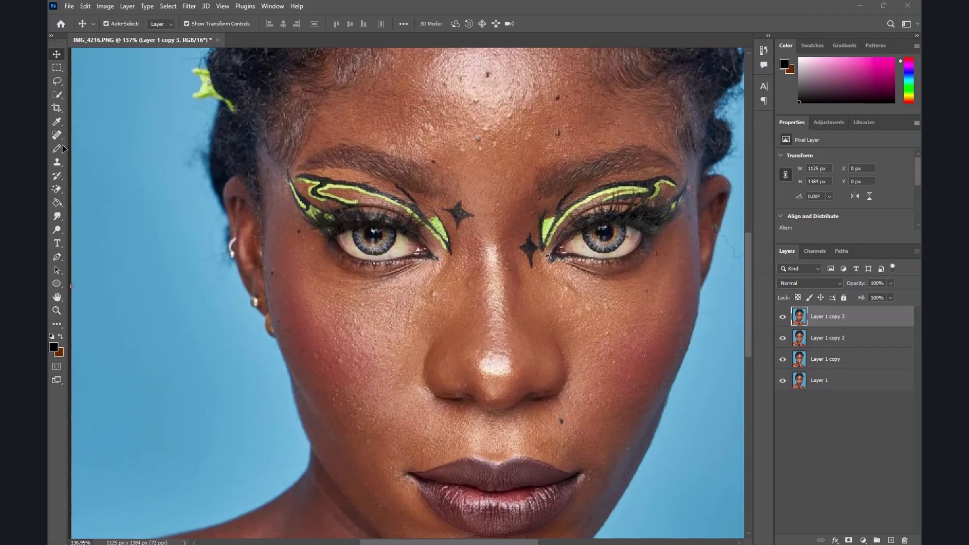
{"action": "left_click", "coordinate": [57, 137]}
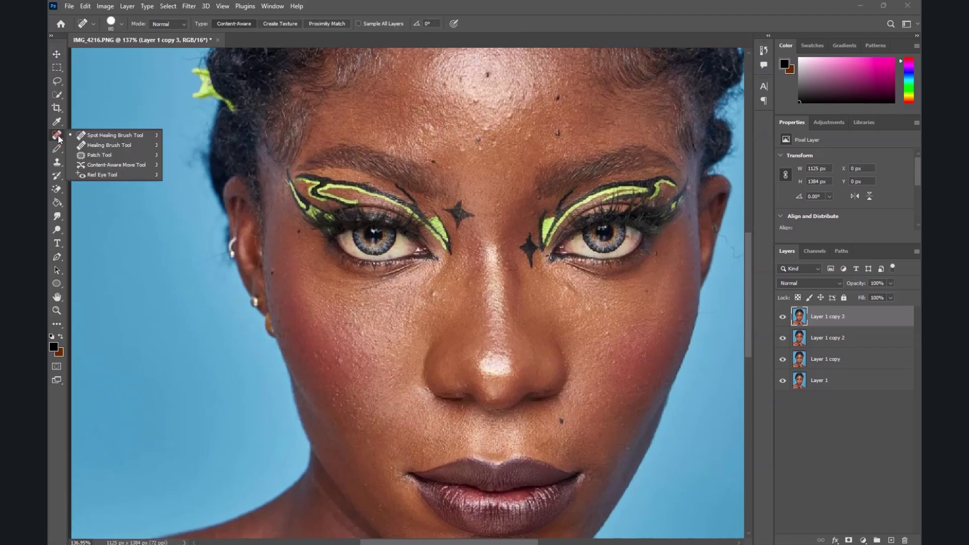
{"action": "left_click", "coordinate": [130, 135]}
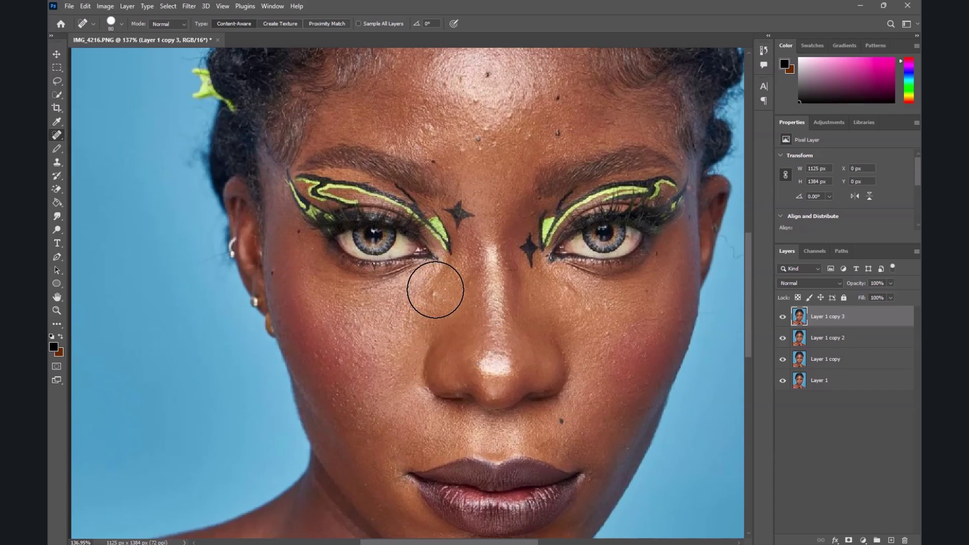
{"action": "key", "text": "bracketleft"}
{"action": "key", "text": "bracketleft"}
{"action": "key", "text": "bracketleft"}
{"action": "key", "text": "bracketleft"}
{"action": "key", "text": "bracketleft"}
{"action": "key", "text": "bracketleft"}
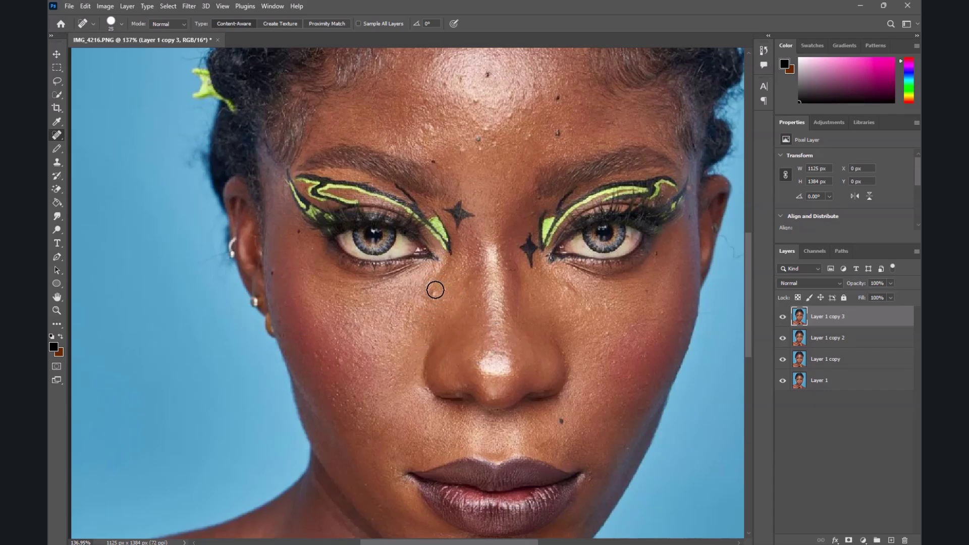
{"action": "left_click", "coordinate": [433, 294]}
{"action": "scroll", "coordinate": [440, 307], "scroll_direction": "down", "scroll_amount": 1}
{"action": "scroll", "coordinate": [572, 309], "scroll_direction": "up", "scroll_amount": 1}
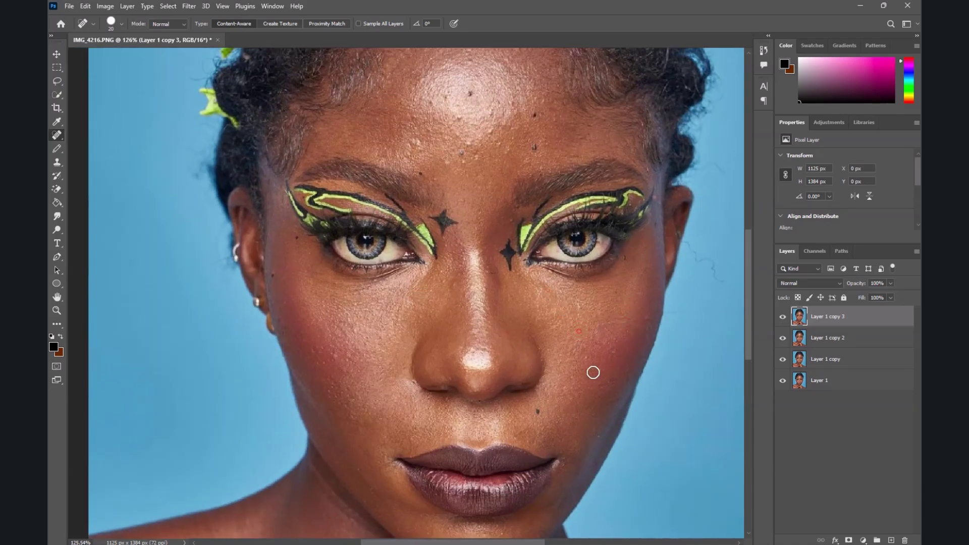
{"action": "scroll", "coordinate": [524, 327], "scroll_direction": "down", "scroll_amount": 2}
{"action": "scroll", "coordinate": [461, 210], "scroll_direction": "up", "scroll_amount": 2}
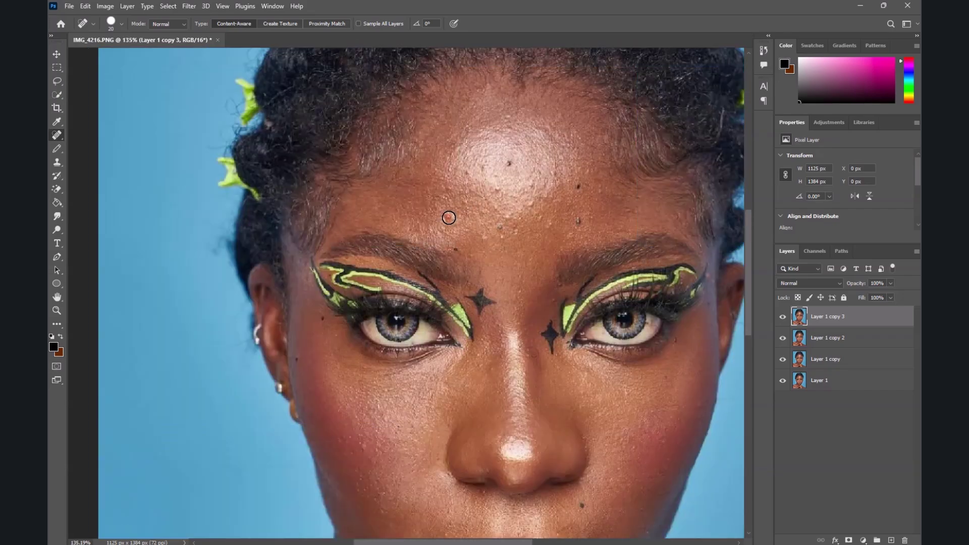
Heal the small bumps across the forehead and above the brows with the Spot Healing Brush at 20 px.
{"action": "left_click", "coordinate": [447, 220]}
{"action": "left_click", "coordinate": [472, 169]}
{"action": "left_click", "coordinate": [527, 205]}
{"action": "left_click_drag", "start_coordinate": [503, 235], "coordinate": [502, 243]}
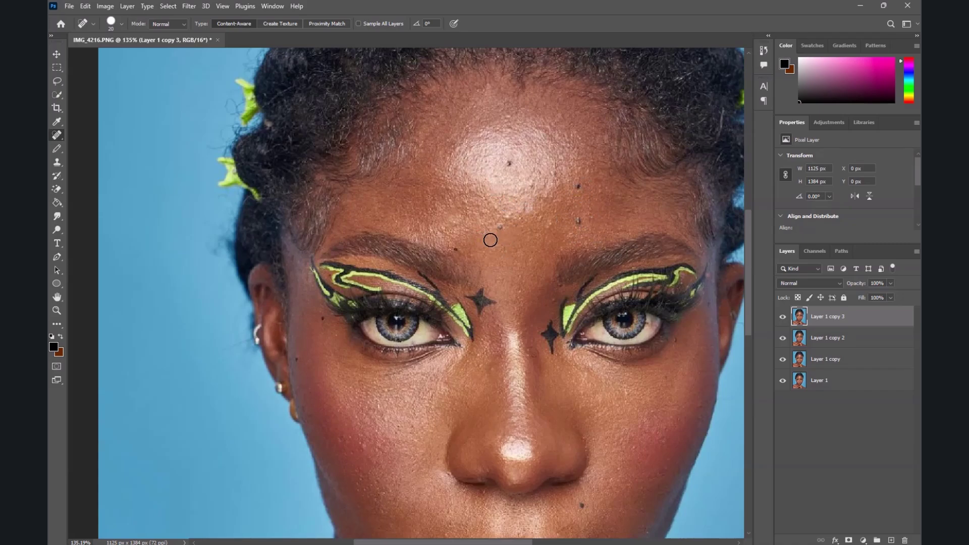
{"action": "scroll", "coordinate": [520, 218], "scroll_direction": "up", "scroll_amount": 2}
{"action": "left_click_drag", "start_coordinate": [510, 212], "coordinate": [523, 207]}
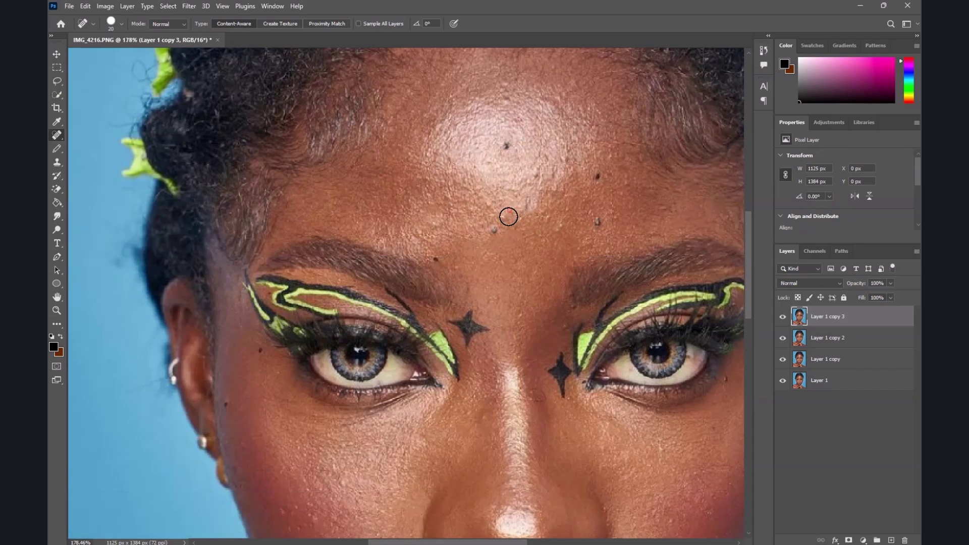
Remove the small spots on the shoulder and collarbone beside the neck with the Spot Healing Brush at 20 px.
{"action": "scroll", "coordinate": [525, 180], "scroll_direction": "down", "scroll_amount": 2}
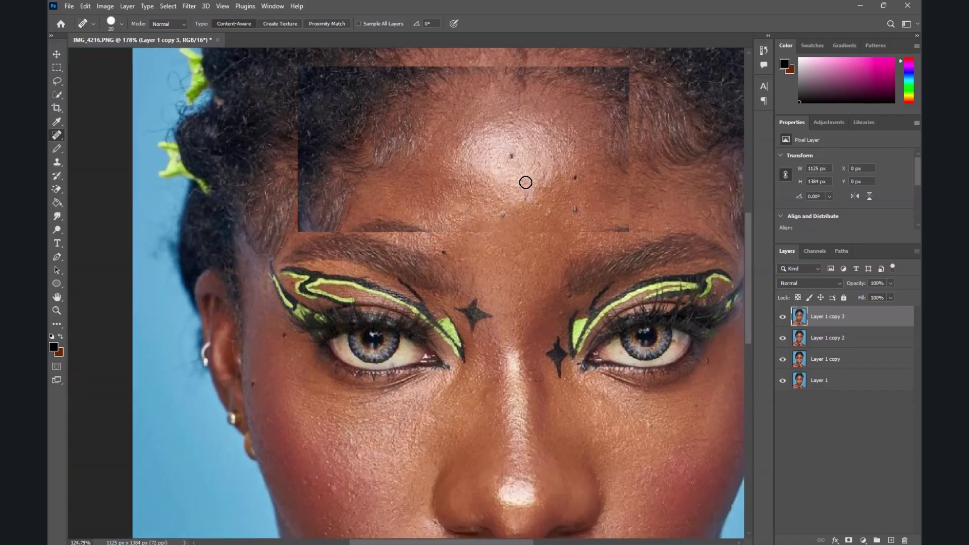
{"action": "scroll", "coordinate": [496, 239], "scroll_direction": "down", "scroll_amount": 1}
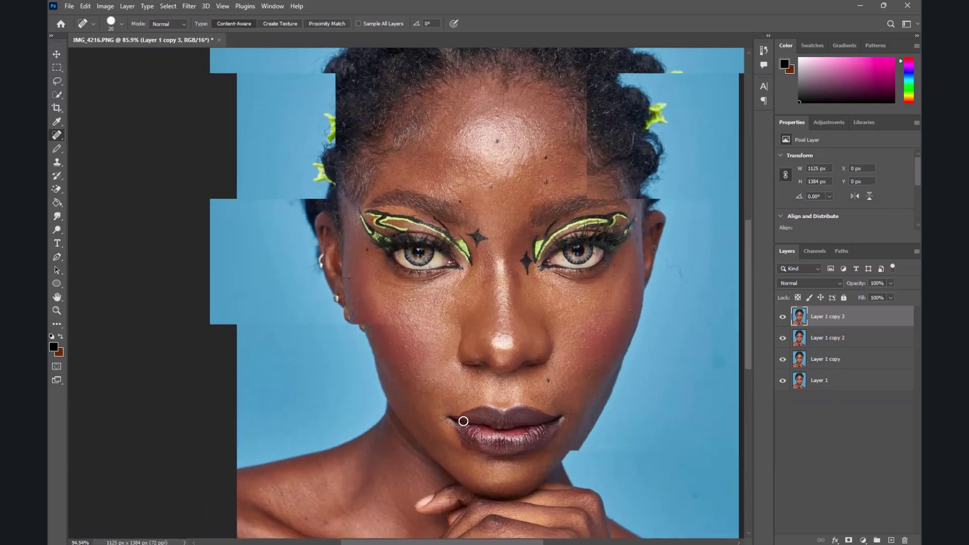
{"action": "scroll", "coordinate": [365, 309], "scroll_direction": "up", "scroll_amount": 1}
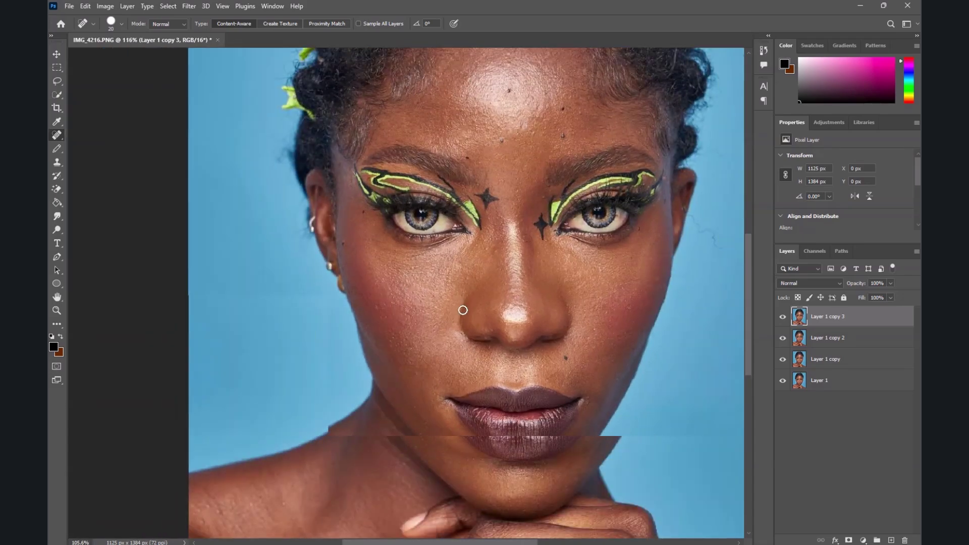
{"action": "scroll", "coordinate": [458, 316], "scroll_direction": "down", "scroll_amount": 1}
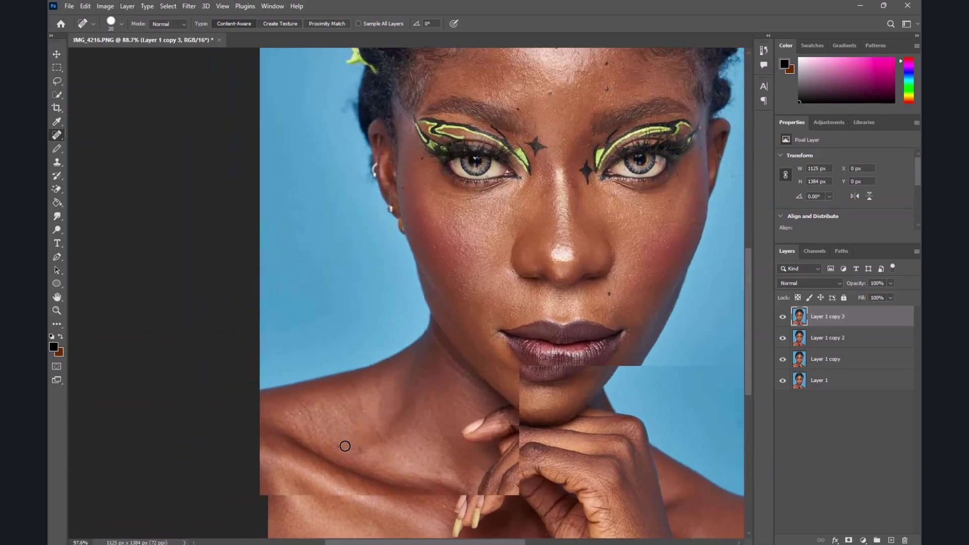
{"action": "left_click", "coordinate": [333, 446]}
{"action": "left_click", "coordinate": [360, 450]}
{"action": "left_click", "coordinate": [298, 416]}
{"action": "left_click", "coordinate": [295, 407]}
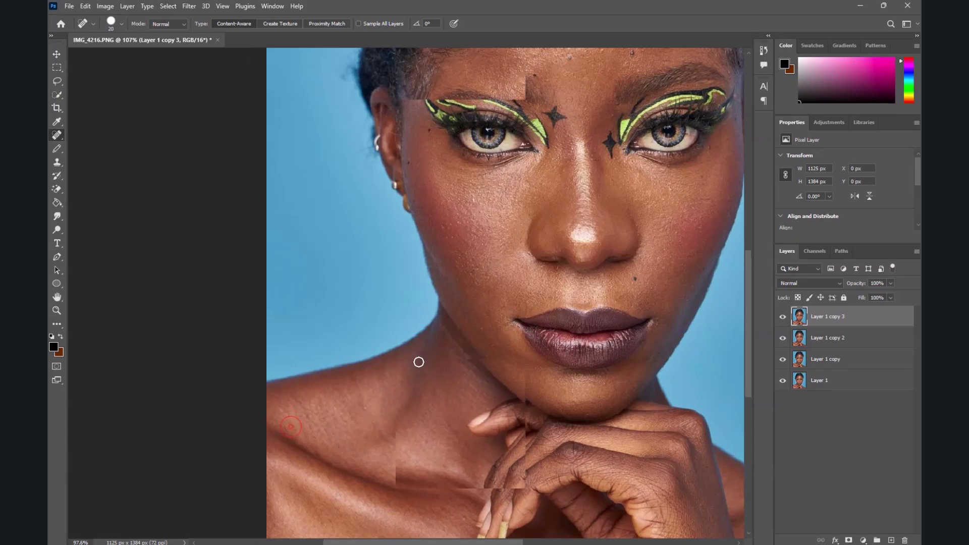
{"action": "scroll", "coordinate": [416, 356], "scroll_direction": "down", "scroll_amount": 1}
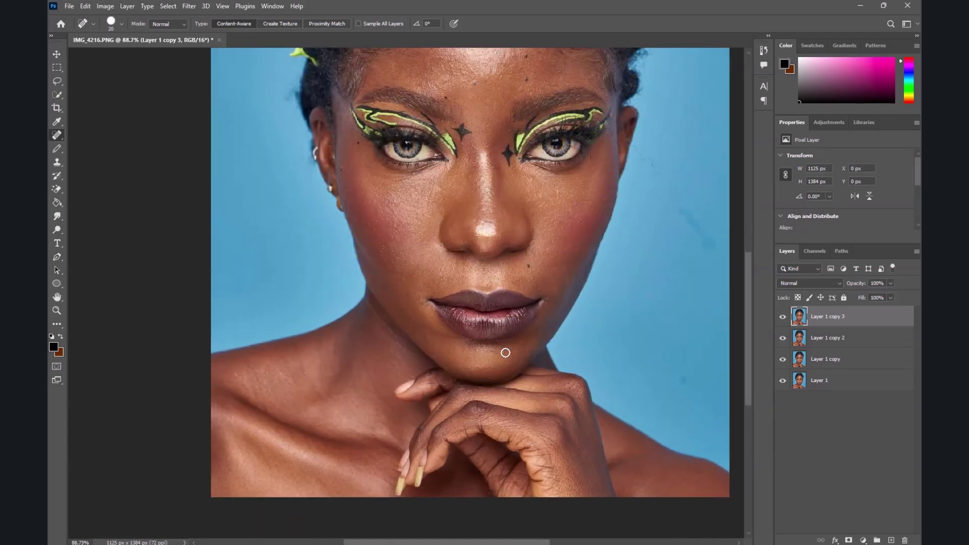
{"action": "scroll", "coordinate": [506, 353], "scroll_direction": "up", "scroll_amount": 2}
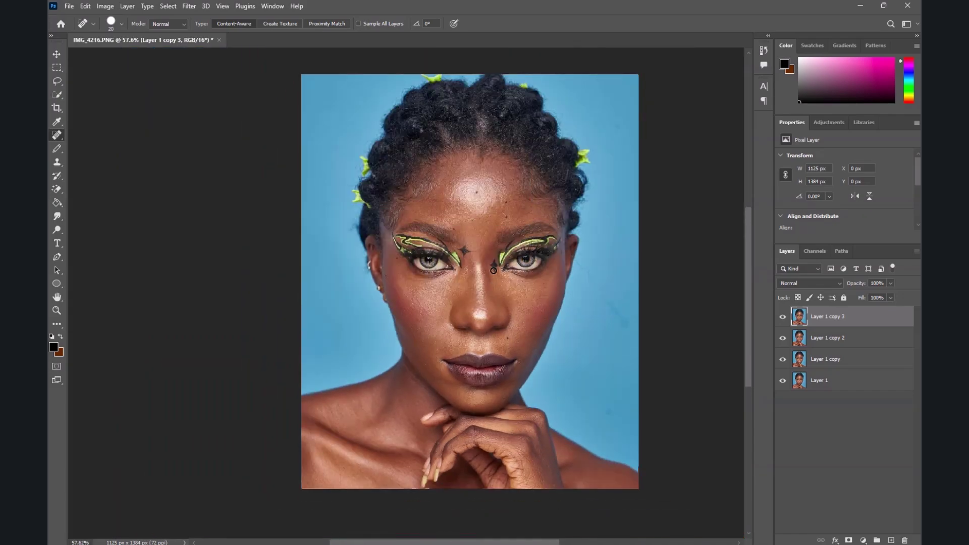
{"action": "scroll", "coordinate": [494, 271], "scroll_direction": "up", "scroll_amount": 3}
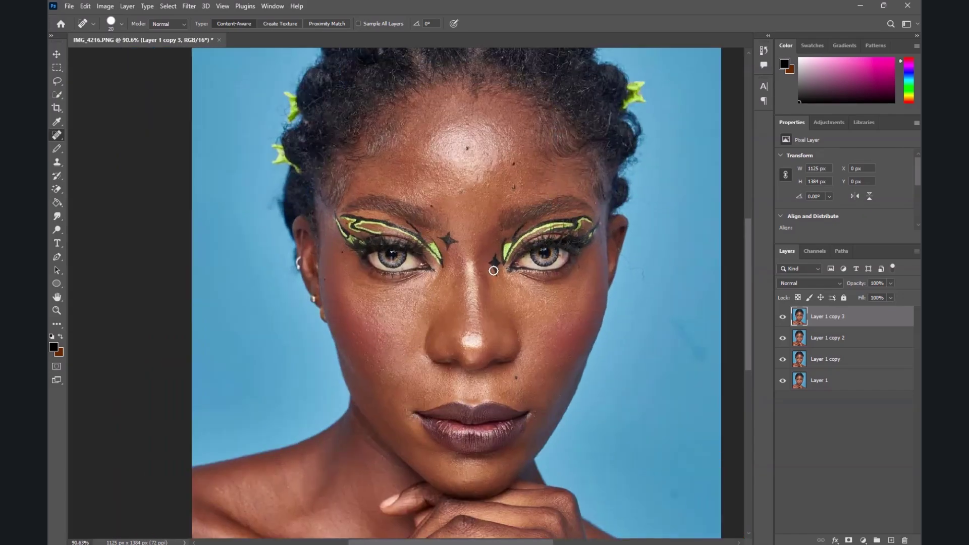
{"action": "scroll", "coordinate": [485, 217], "scroll_direction": "up", "scroll_amount": 1}
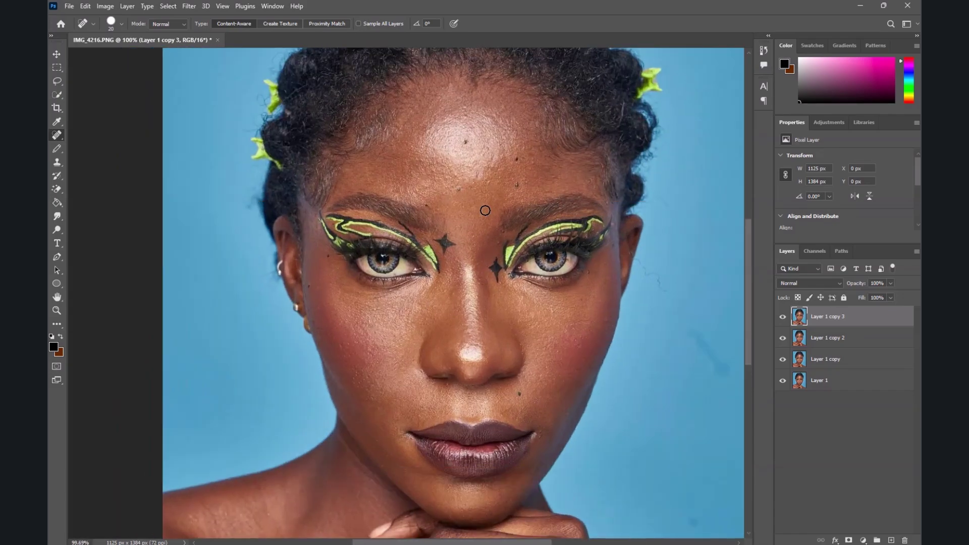
{"action": "scroll", "coordinate": [485, 210], "scroll_direction": "down", "scroll_amount": 1}
{"action": "scroll", "coordinate": [493, 274], "scroll_direction": "up", "scroll_amount": 3}
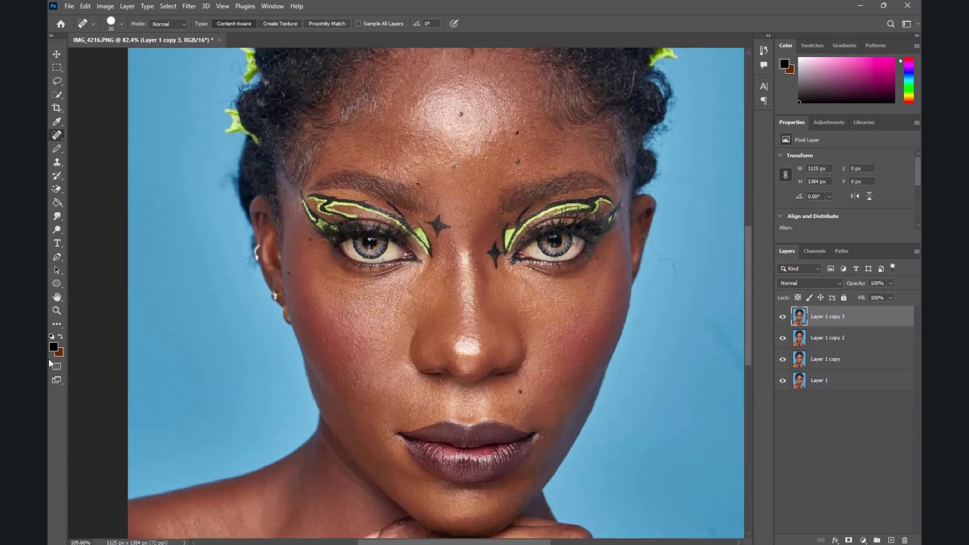
Set the foreground colour to the skin tone #a97452 sampled beside the nose bridge.
{"action": "left_click", "coordinate": [53, 347]}
{"action": "left_click_drag", "start_coordinate": [520, 303], "coordinate": [508, 289]}
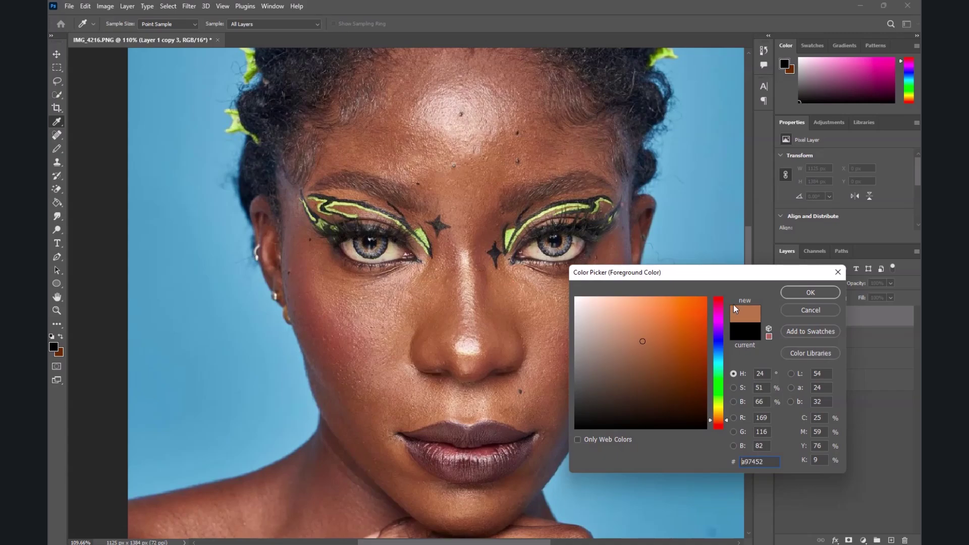
{"action": "left_click", "coordinate": [808, 291]}
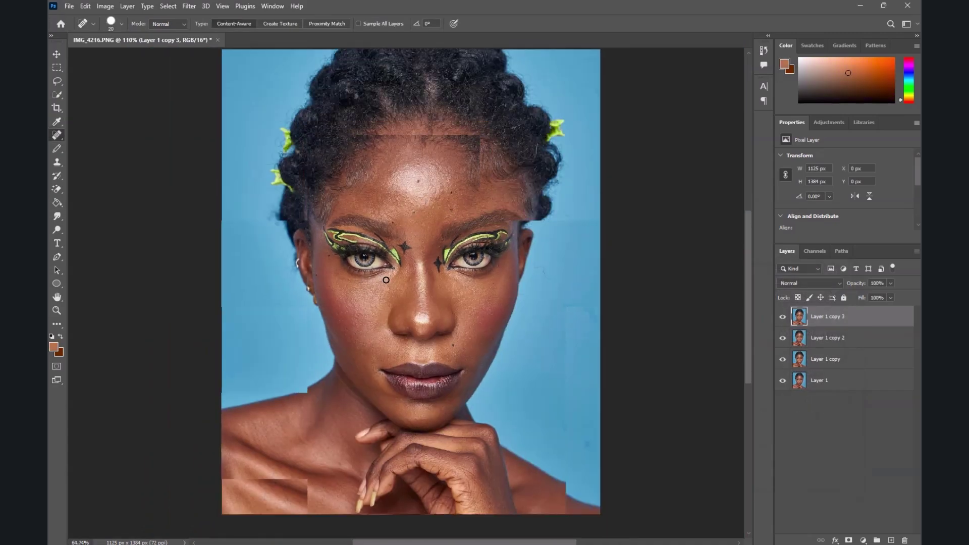
{"action": "scroll", "coordinate": [405, 200], "scroll_direction": "up", "scroll_amount": 3}
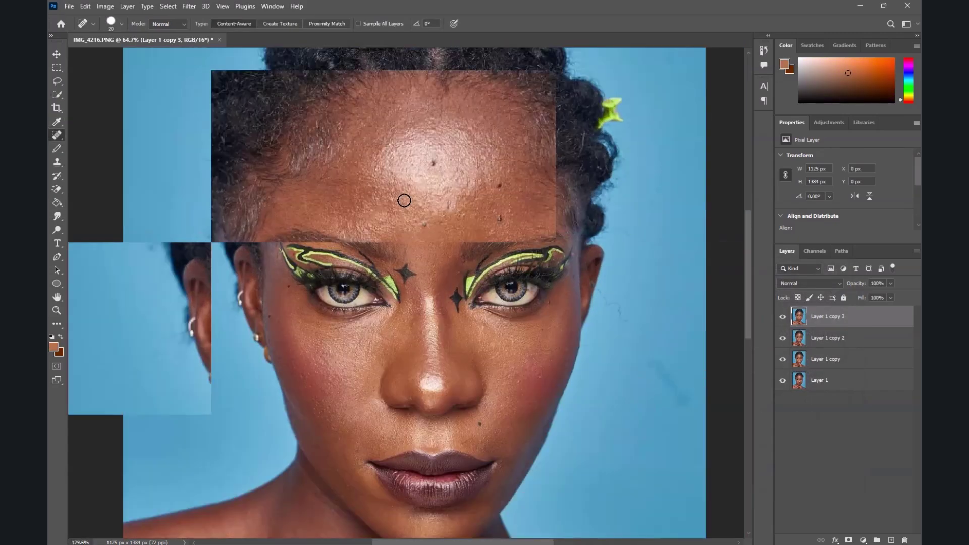
Switch to the Mixer Brush and turn off loading the brush after each stroke.
{"action": "left_click", "coordinate": [57, 148]}
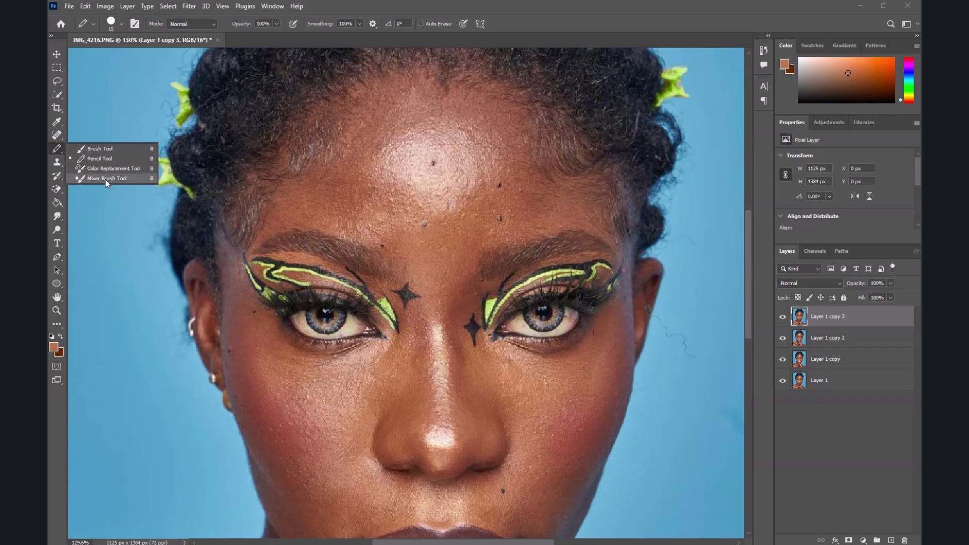
{"action": "left_click", "coordinate": [106, 179]}
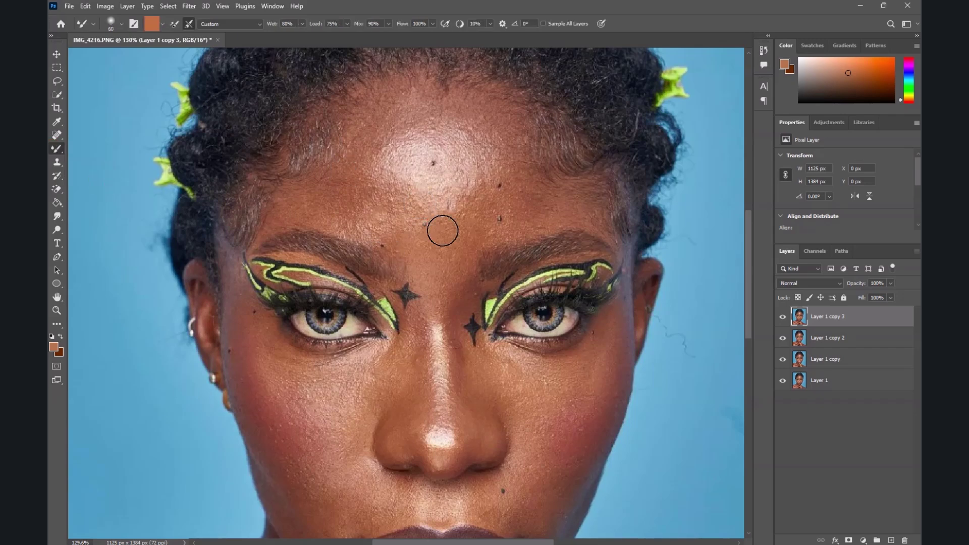
{"action": "left_click", "coordinate": [174, 25]}
{"action": "scroll", "coordinate": [418, 283], "scroll_direction": "up", "scroll_amount": 2}
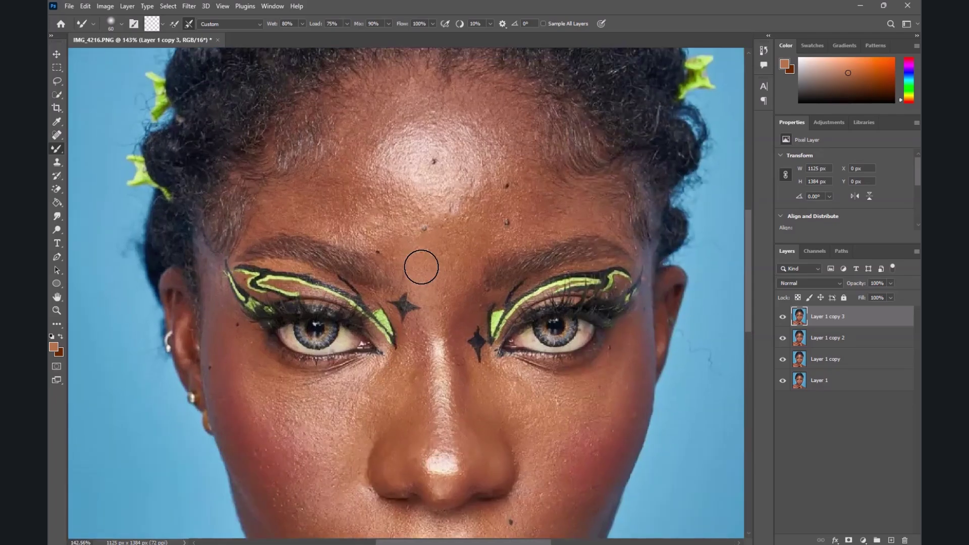
Enlarge the Mixer Brush to 100 px and set its Wet value to 100%.
{"action": "key", "text": "bracketright"}
{"action": "key", "text": "bracketright"}
{"action": "key", "text": "bracketright"}
{"action": "key", "text": "bracketright"}
{"action": "key", "text": "bracketright"}
{"action": "key", "text": "bracketleft"}
{"action": "scroll", "coordinate": [423, 281], "scroll_direction": "down", "scroll_amount": 4}
{"action": "scroll", "coordinate": [402, 392], "scroll_direction": "up", "scroll_amount": 4}
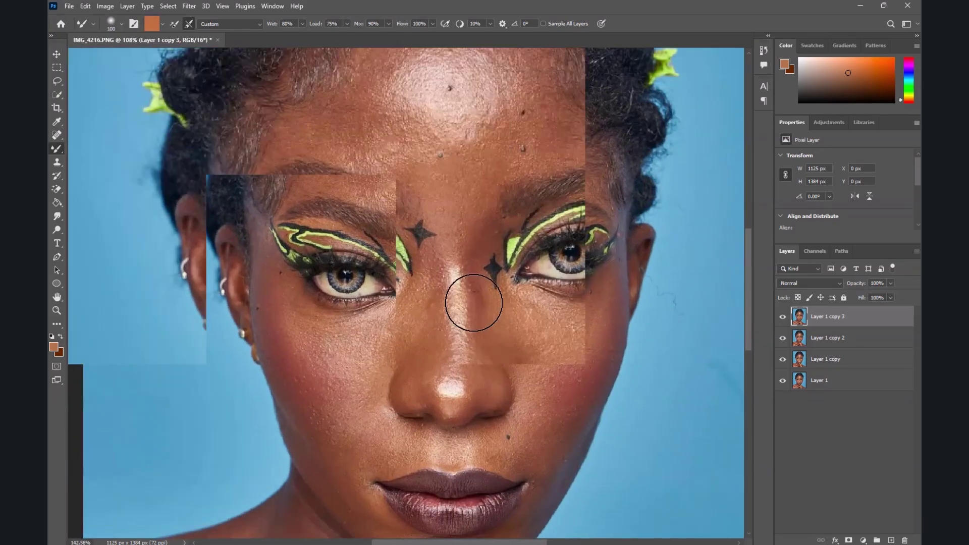
{"action": "left_click_drag", "start_coordinate": [454, 310], "coordinate": [447, 306]}
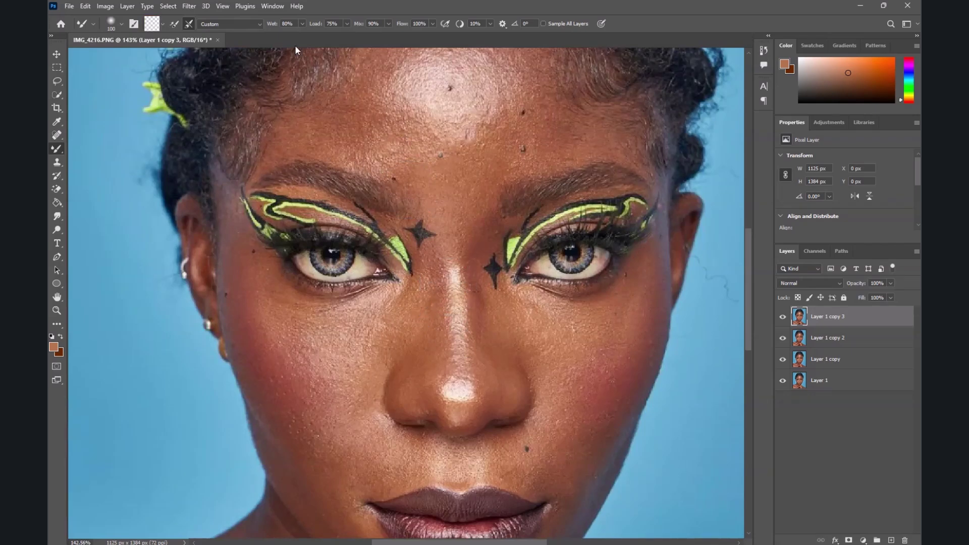
{"action": "left_click", "coordinate": [301, 24]}
{"action": "left_click_drag", "start_coordinate": [310, 36], "coordinate": [313, 37]}
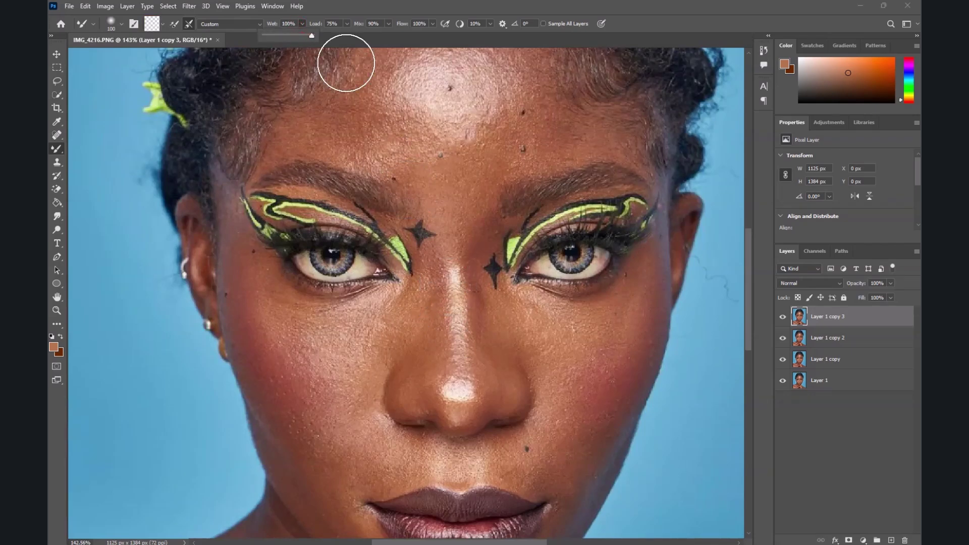
Try smoothing the skin along the nose bridge with the Mixer Brush on the Layer 1 copy 3 layer.
{"action": "left_click", "coordinate": [454, 303]}
{"action": "mouse_move", "coordinate": [457, 295]}
{"action": "left_mouse_down"}
{"action": "mouse_move", "coordinate": [450, 277]}
{"action": "mouse_move", "coordinate": [454, 306]}
{"action": "left_mouse_up"}
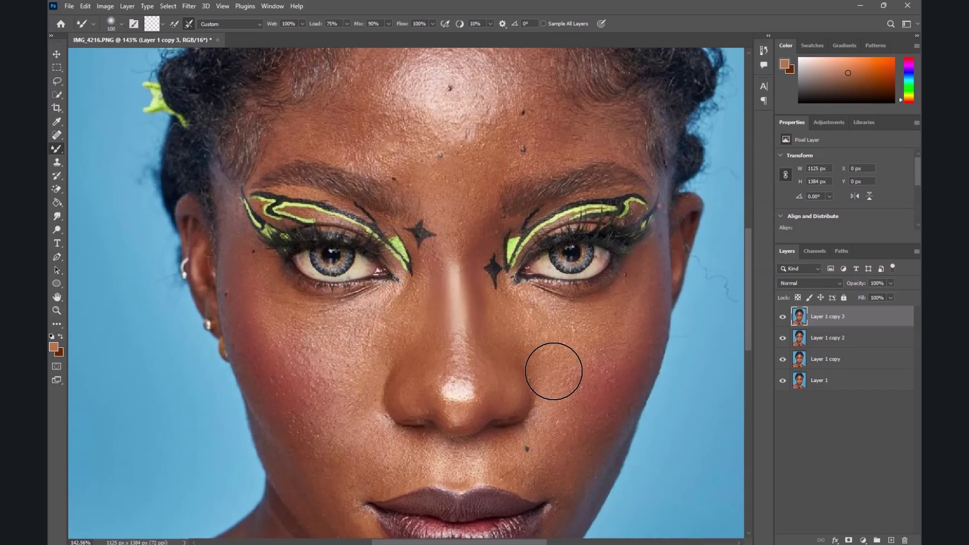
{"action": "scroll", "coordinate": [471, 293], "scroll_direction": "down", "scroll_amount": 1}
{"action": "scroll", "coordinate": [470, 293], "scroll_direction": "down", "scroll_amount": 1}
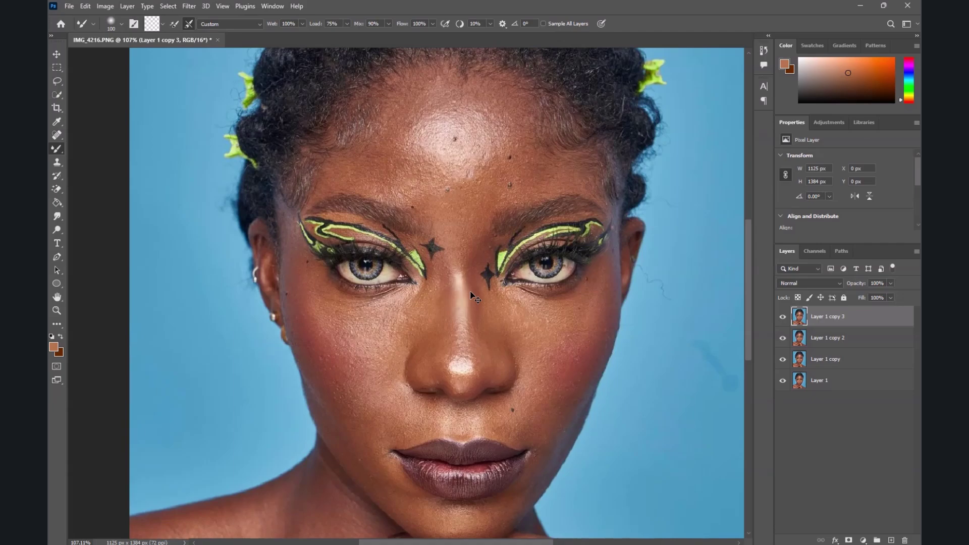
{"action": "scroll", "coordinate": [471, 292], "scroll_direction": "down", "scroll_amount": 1}
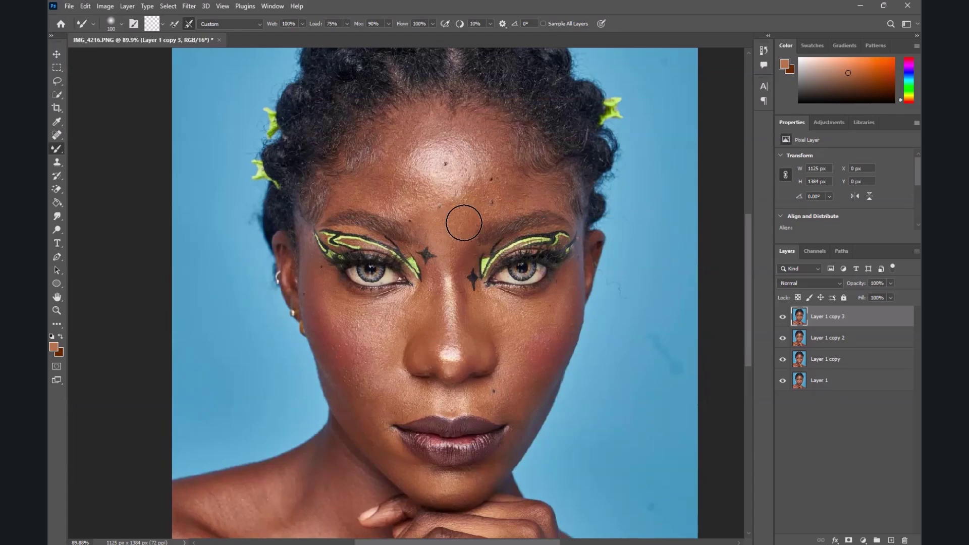
{"action": "scroll", "coordinate": [481, 280], "scroll_direction": "up", "scroll_amount": 1}
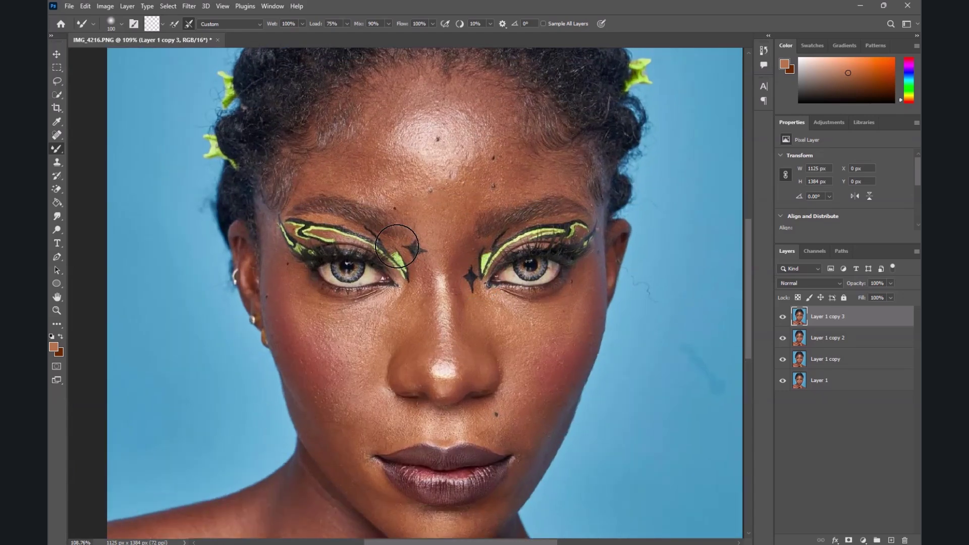
Duplicate the top layer Layer 1 copy 3 as Layer 1 copy 4.
{"action": "right_click", "coordinate": [856, 317]}
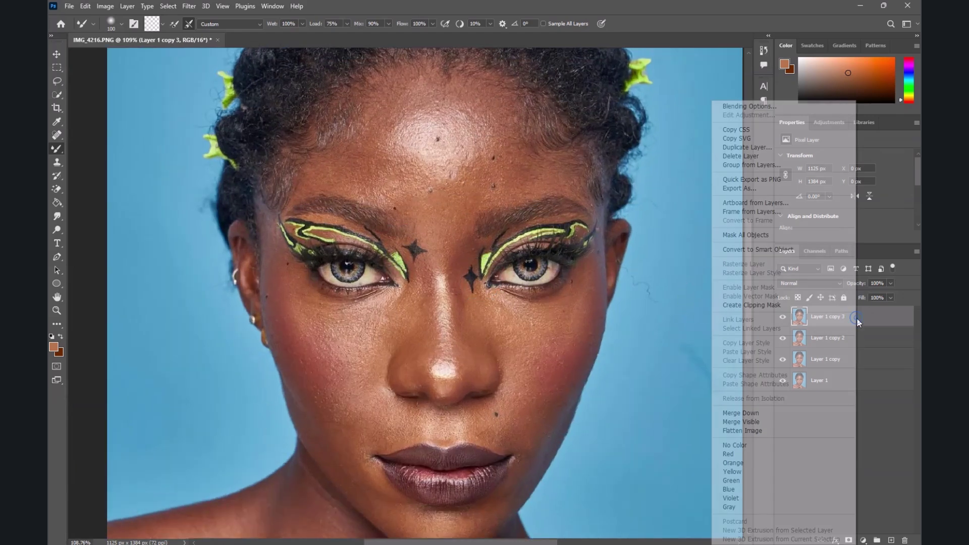
{"action": "left_click", "coordinate": [761, 149]}
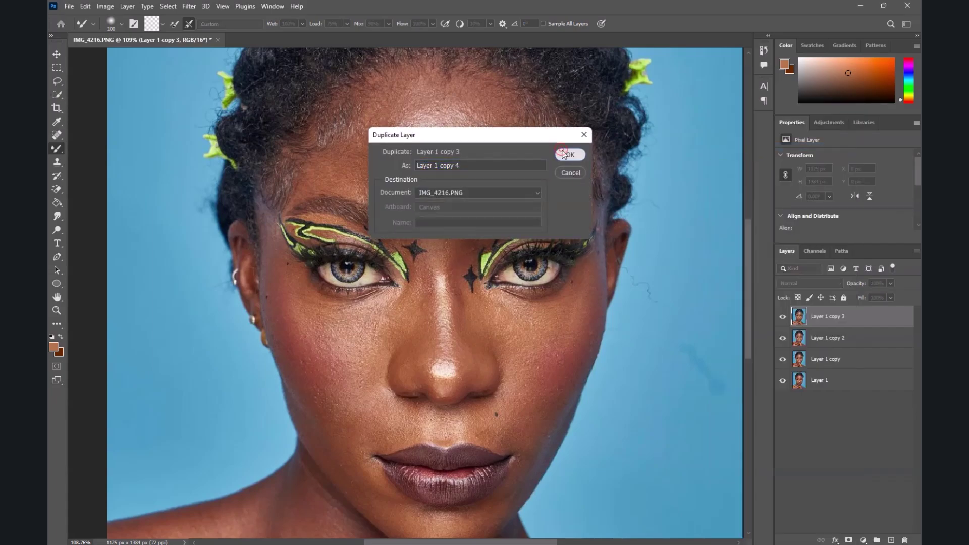
{"action": "left_click", "coordinate": [569, 155]}
Smooth the skin along the nose bridge on the new top layer with the 100 px Mixer Brush.
{"action": "scroll", "coordinate": [438, 205], "scroll_direction": "down", "scroll_amount": 1}
{"action": "scroll", "coordinate": [434, 247], "scroll_direction": "down", "scroll_amount": 1}
{"action": "scroll", "coordinate": [455, 316], "scroll_direction": "up", "scroll_amount": 2}
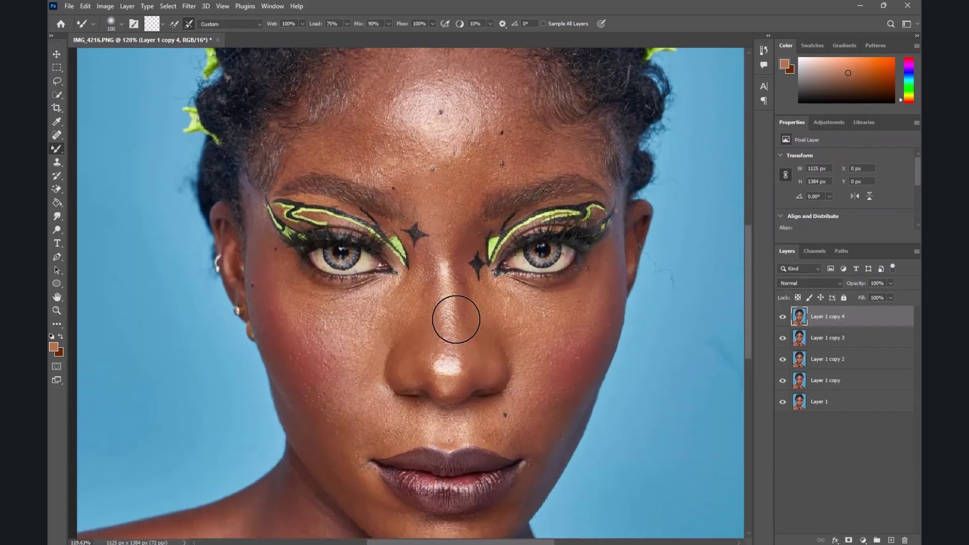
{"action": "mouse_move", "coordinate": [445, 281]}
{"action": "left_mouse_down"}
{"action": "mouse_move", "coordinate": [444, 270]}
{"action": "mouse_move", "coordinate": [448, 277]}
{"action": "left_mouse_up"}
{"action": "left_click_drag", "start_coordinate": [543, 346], "coordinate": [549, 347]}
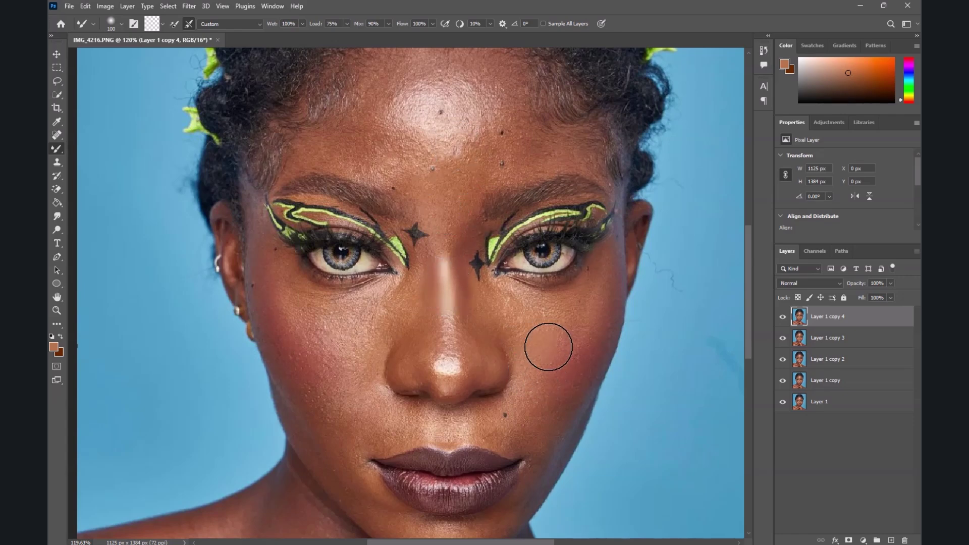
Smooth the cheek on the image's left side with the Mixer Brush enlarged to 175 px.
{"action": "key", "text": "bracketright"}
{"action": "key", "text": "bracketright"}
{"action": "key", "text": "bracketright"}
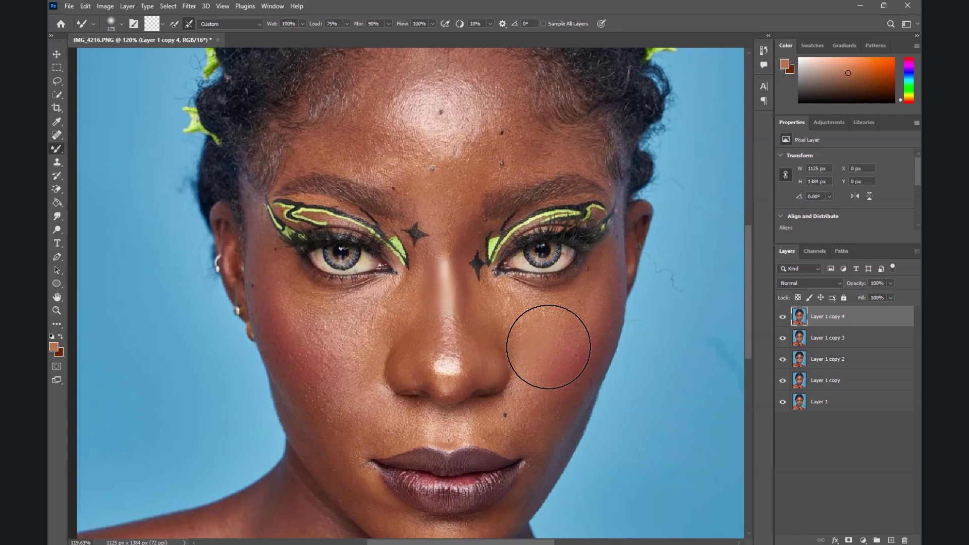
{"action": "mouse_move", "coordinate": [316, 368]}
{"action": "left_mouse_down"}
{"action": "mouse_move", "coordinate": [332, 407]}
{"action": "mouse_move", "coordinate": [310, 357]}
{"action": "mouse_move", "coordinate": [325, 335]}
{"action": "mouse_move", "coordinate": [349, 346]}
{"action": "mouse_move", "coordinate": [337, 340]}
{"action": "mouse_move", "coordinate": [325, 366]}
{"action": "left_mouse_up"}
{"action": "scroll", "coordinate": [329, 354], "scroll_direction": "down", "scroll_amount": 3}
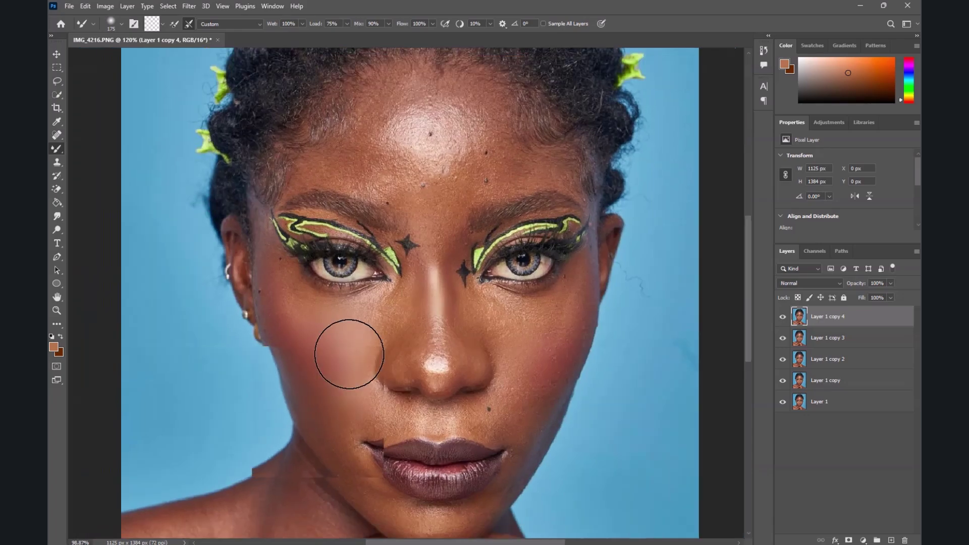
{"action": "scroll", "coordinate": [454, 346], "scroll_direction": "up", "scroll_amount": 3}
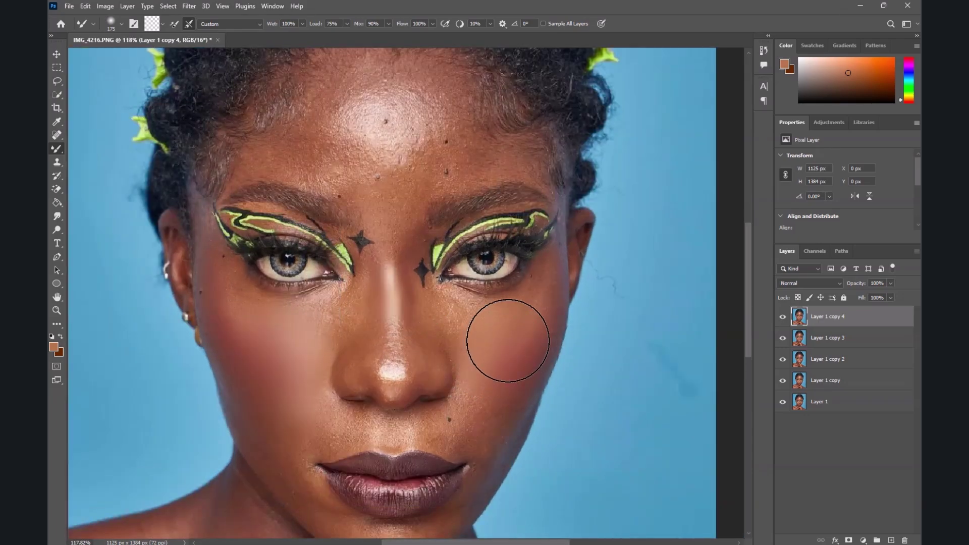
Smooth the cheek and under-eye skin on the image's right side with the Mixer Brush reduced to 125 px.
{"action": "scroll", "coordinate": [507, 338], "scroll_direction": "up", "scroll_amount": 2}
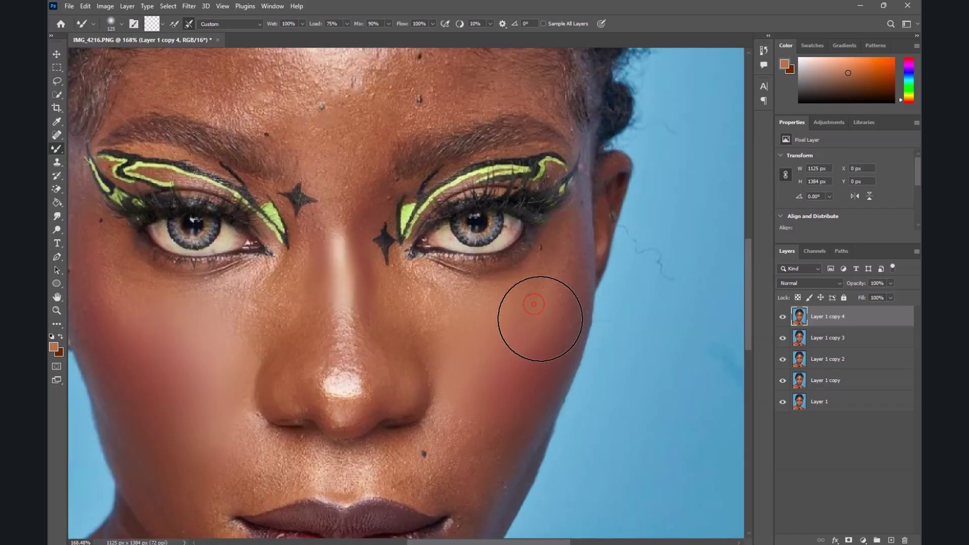
{"action": "left_click_drag", "start_coordinate": [424, 314], "coordinate": [439, 303]}
{"action": "mouse_move", "coordinate": [480, 438]}
{"action": "left_mouse_down"}
{"action": "mouse_move", "coordinate": [474, 455]}
{"action": "mouse_move", "coordinate": [512, 399]}
{"action": "left_mouse_up"}
{"action": "scroll", "coordinate": [500, 340], "scroll_direction": "down", "scroll_amount": 3}
Smooth the upper forehead and its left part in the image up to the hairline with the 125 px Mixer Brush.
{"action": "scroll", "coordinate": [425, 268], "scroll_direction": "up", "scroll_amount": 3}
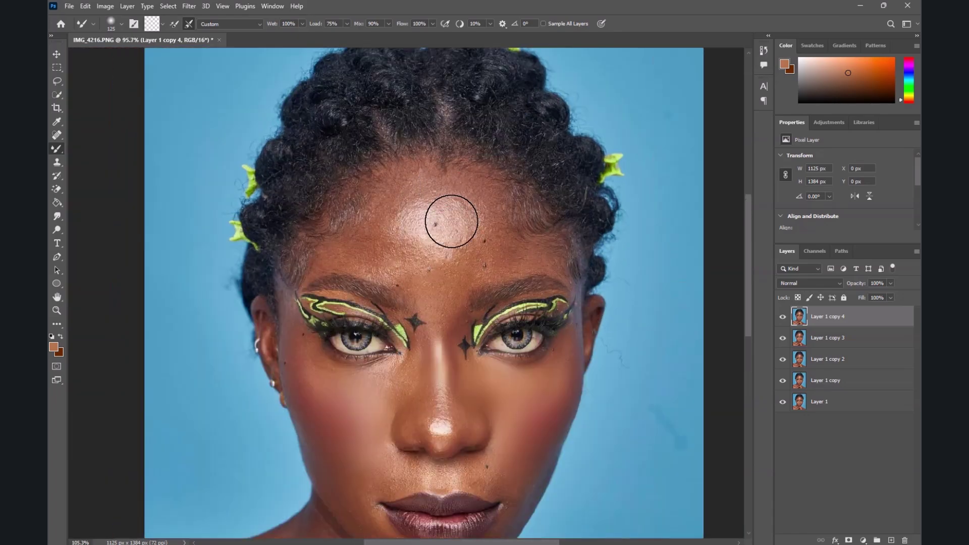
{"action": "scroll", "coordinate": [369, 239], "scroll_direction": "up", "scroll_amount": 2}
{"action": "mouse_move", "coordinate": [361, 251]}
{"action": "left_mouse_down"}
{"action": "mouse_move", "coordinate": [370, 194]}
{"action": "mouse_move", "coordinate": [381, 196]}
{"action": "mouse_move", "coordinate": [379, 186]}
{"action": "mouse_move", "coordinate": [414, 160]}
{"action": "mouse_move", "coordinate": [450, 158]}
{"action": "mouse_move", "coordinate": [431, 161]}
{"action": "mouse_move", "coordinate": [473, 171]}
{"action": "mouse_move", "coordinate": [496, 194]}
{"action": "mouse_move", "coordinate": [513, 178]}
{"action": "mouse_move", "coordinate": [505, 196]}
{"action": "mouse_move", "coordinate": [511, 178]}
{"action": "mouse_move", "coordinate": [456, 161]}
{"action": "mouse_move", "coordinate": [466, 154]}
{"action": "mouse_move", "coordinate": [518, 202]}
{"action": "mouse_move", "coordinate": [509, 203]}
{"action": "mouse_move", "coordinate": [521, 190]}
{"action": "mouse_move", "coordinate": [437, 176]}
{"action": "mouse_move", "coordinate": [388, 190]}
{"action": "mouse_move", "coordinate": [405, 199]}
{"action": "mouse_move", "coordinate": [401, 183]}
{"action": "mouse_move", "coordinate": [301, 276]}
{"action": "mouse_move", "coordinate": [376, 251]}
{"action": "mouse_move", "coordinate": [356, 246]}
{"action": "mouse_move", "coordinate": [365, 260]}
{"action": "mouse_move", "coordinate": [285, 272]}
{"action": "left_mouse_up"}
{"action": "left_click_drag", "start_coordinate": [379, 181], "coordinate": [373, 175]}
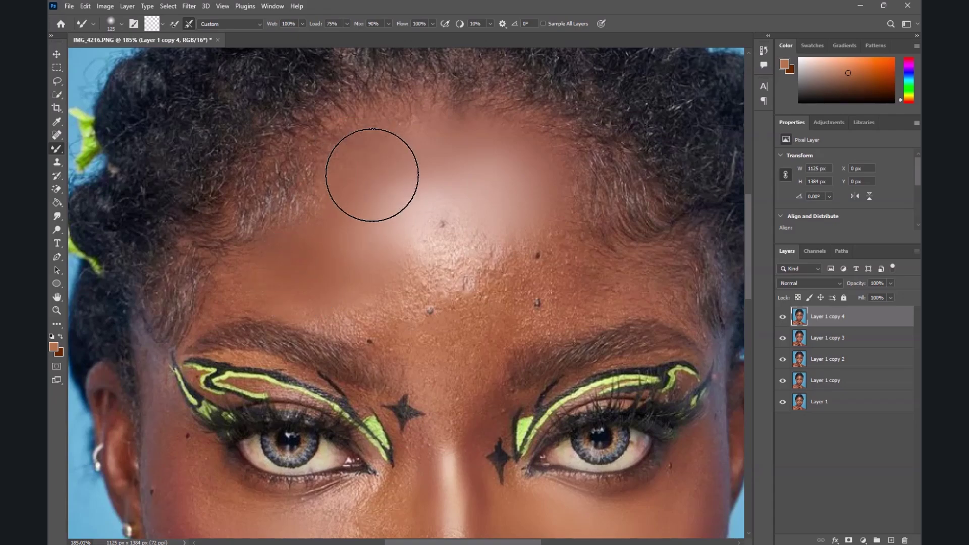
Smooth the skin between the eyebrows and across the middle of the forehead with the Mixer Brush reduced to 100 px.
{"action": "scroll", "coordinate": [375, 168], "scroll_direction": "down", "scroll_amount": 5}
{"action": "scroll", "coordinate": [414, 258], "scroll_direction": "up", "scroll_amount": 3}
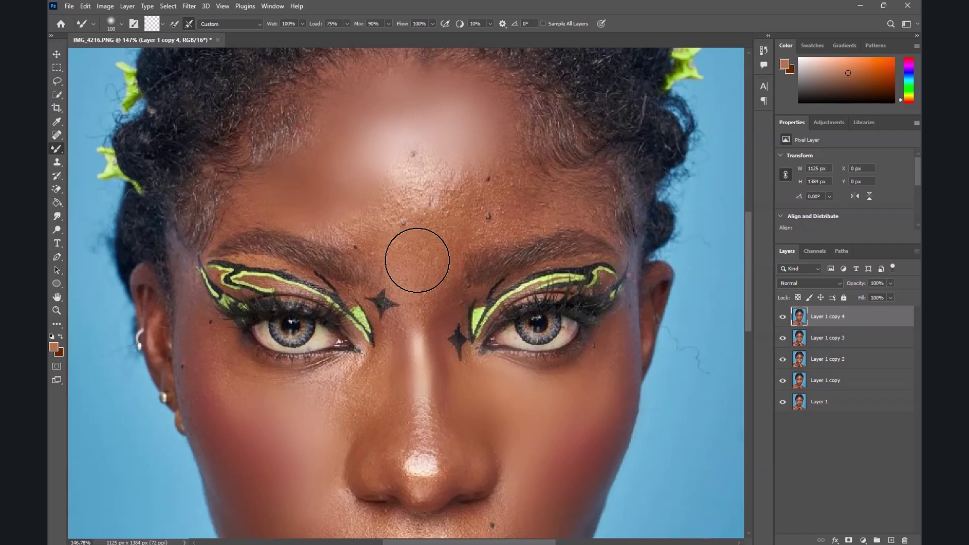
{"action": "scroll", "coordinate": [417, 260], "scroll_direction": "up", "scroll_amount": 3}
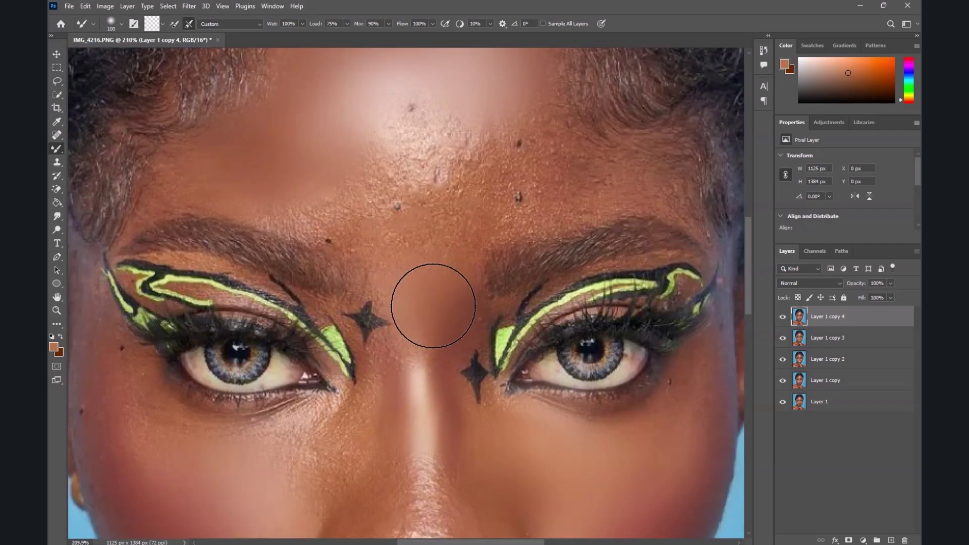
{"action": "mouse_move", "coordinate": [453, 154]}
{"action": "left_mouse_down"}
{"action": "mouse_move", "coordinate": [444, 169]}
{"action": "mouse_move", "coordinate": [359, 151]}
{"action": "mouse_move", "coordinate": [368, 158]}
{"action": "mouse_move", "coordinate": [318, 182]}
{"action": "mouse_move", "coordinate": [330, 186]}
{"action": "left_mouse_up"}
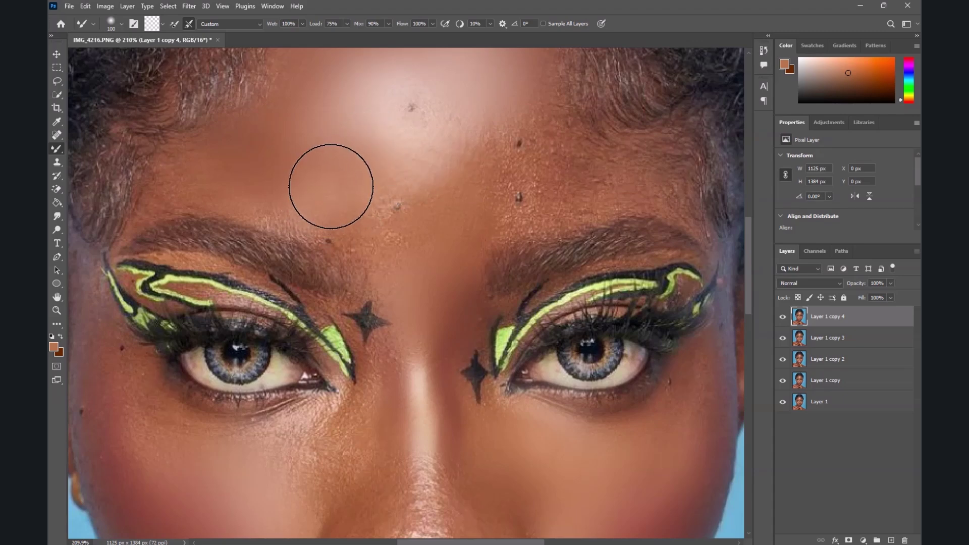
{"action": "mouse_move", "coordinate": [450, 158]}
{"action": "left_mouse_down"}
{"action": "mouse_move", "coordinate": [452, 145]}
{"action": "mouse_move", "coordinate": [460, 152]}
{"action": "left_mouse_up"}
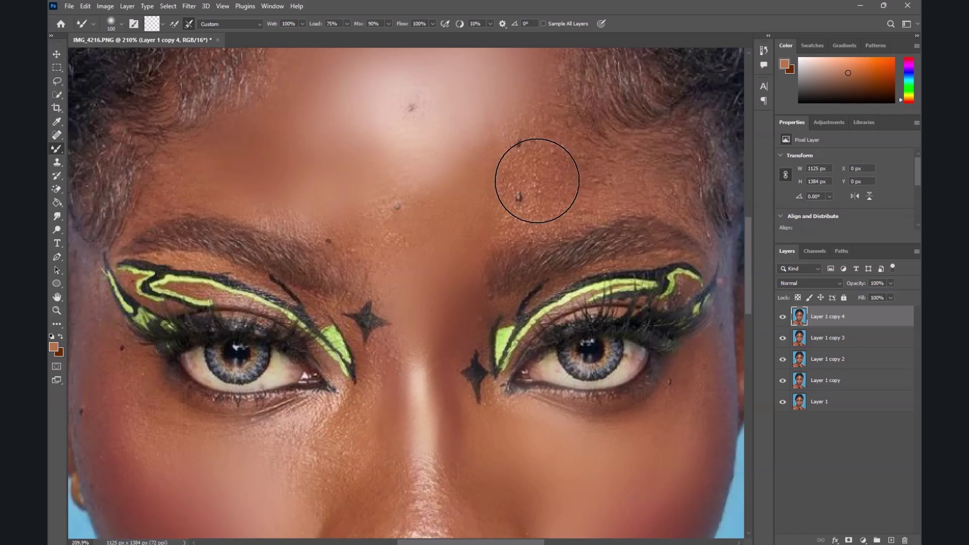
Review the smoothed face at different zoom levels and compare it with the layers below by toggling the top layer's visibility.
{"action": "scroll", "coordinate": [460, 152], "scroll_direction": "down", "scroll_amount": 6}
{"action": "scroll", "coordinate": [422, 165], "scroll_direction": "up", "scroll_amount": 3}
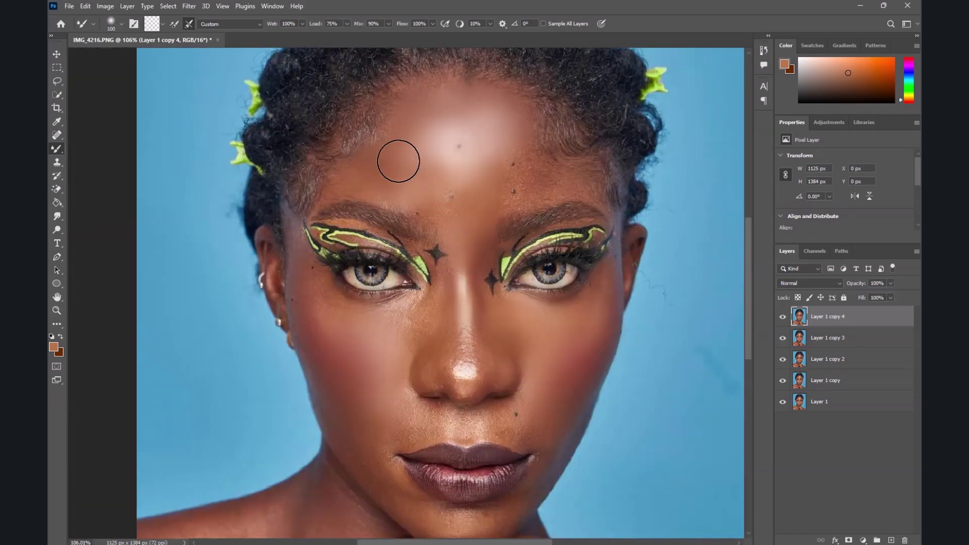
{"action": "scroll", "coordinate": [450, 147], "scroll_direction": "down", "scroll_amount": 3}
{"action": "scroll", "coordinate": [439, 266], "scroll_direction": "up", "scroll_amount": 4}
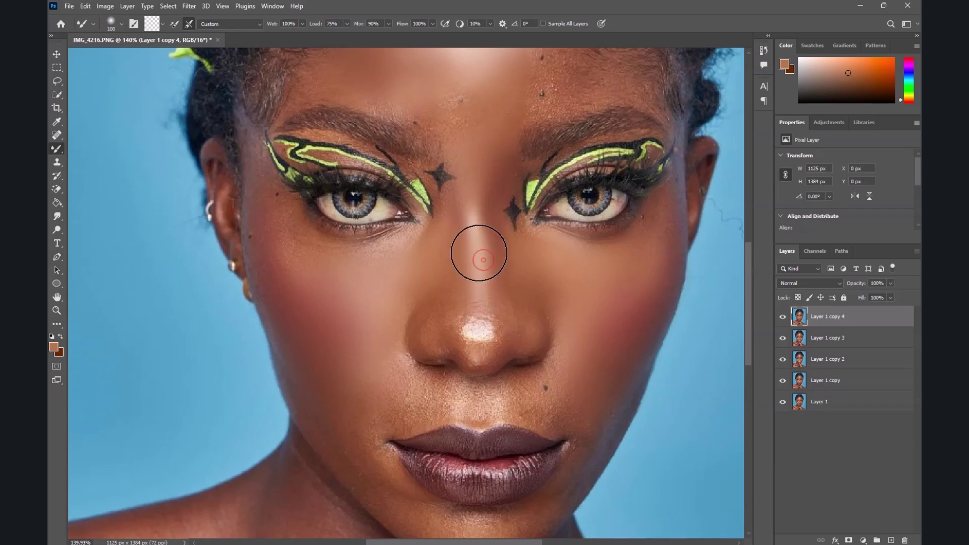
{"action": "scroll", "coordinate": [457, 254], "scroll_direction": "down", "scroll_amount": 3}
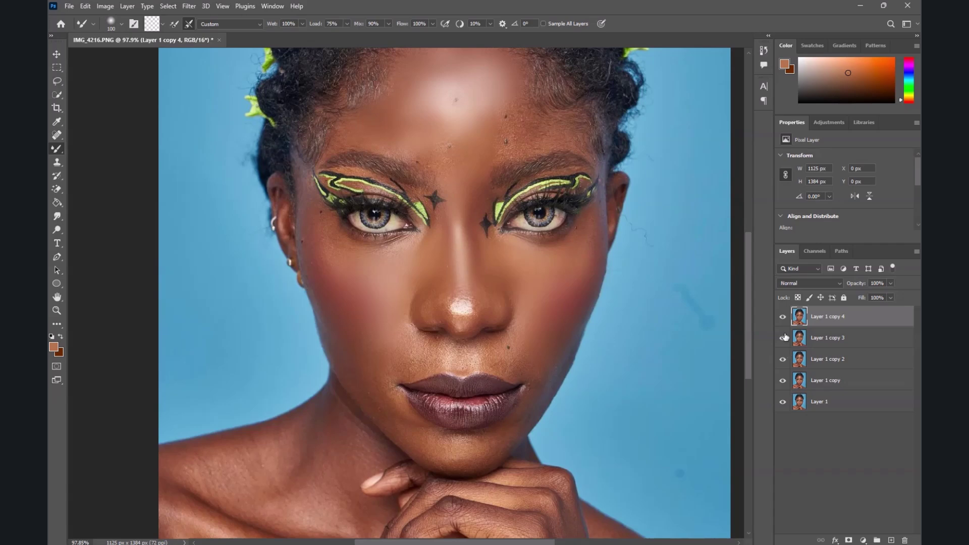
{"action": "left_click", "coordinate": [782, 319]}
{"action": "scroll", "coordinate": [422, 302], "scroll_direction": "down", "scroll_amount": 5}
Smooth the skin above the upper lip and the adjoining cheek on the image's left side with the Mixer Brush at 70 px.
{"action": "scroll", "coordinate": [422, 324], "scroll_direction": "up", "scroll_amount": 6}
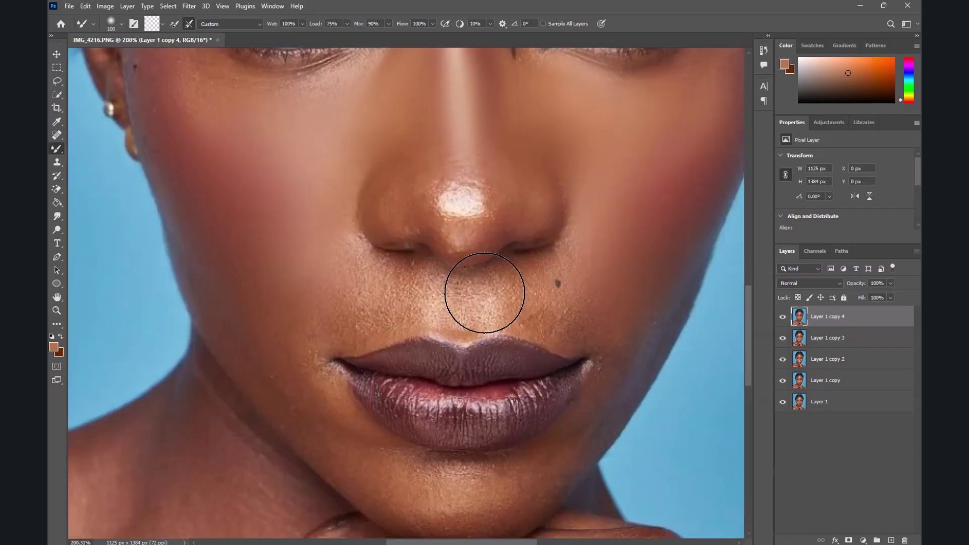
{"action": "key", "text": "bracketleft"}
{"action": "scroll", "coordinate": [485, 293], "scroll_direction": "up", "scroll_amount": 1}
{"action": "mouse_move", "coordinate": [468, 310]}
{"action": "left_mouse_down"}
{"action": "mouse_move", "coordinate": [391, 299]}
{"action": "mouse_move", "coordinate": [379, 311]}
{"action": "mouse_move", "coordinate": [340, 309]}
{"action": "mouse_move", "coordinate": [355, 299]}
{"action": "mouse_move", "coordinate": [350, 311]}
{"action": "mouse_move", "coordinate": [327, 258]}
{"action": "mouse_move", "coordinate": [328, 273]}
{"action": "mouse_move", "coordinate": [337, 270]}
{"action": "mouse_move", "coordinate": [317, 338]}
{"action": "mouse_move", "coordinate": [300, 337]}
{"action": "mouse_move", "coordinate": [372, 316]}
{"action": "mouse_move", "coordinate": [395, 298]}
{"action": "mouse_move", "coordinate": [315, 259]}
{"action": "mouse_move", "coordinate": [324, 266]}
{"action": "mouse_move", "coordinate": [306, 306]}
{"action": "mouse_move", "coordinate": [269, 343]}
{"action": "left_mouse_up"}
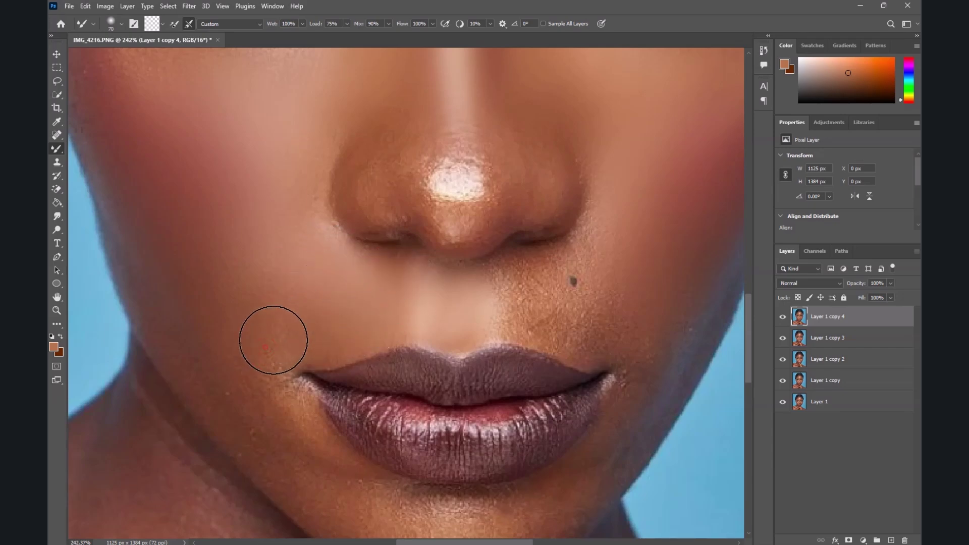
{"action": "left_click_drag", "start_coordinate": [296, 298], "coordinate": [247, 290]}
{"action": "mouse_move", "coordinate": [286, 234]}
{"action": "left_mouse_down"}
{"action": "mouse_move", "coordinate": [298, 227]}
{"action": "mouse_move", "coordinate": [300, 186]}
{"action": "left_mouse_up"}
Smooth the shiny highlight on the nose tip and the skin of both nostrils with the 70 px Mixer Brush.
{"action": "mouse_move", "coordinate": [464, 196]}
{"action": "left_mouse_down"}
{"action": "mouse_move", "coordinate": [463, 180]}
{"action": "mouse_move", "coordinate": [455, 174]}
{"action": "mouse_move", "coordinate": [452, 198]}
{"action": "mouse_move", "coordinate": [463, 183]}
{"action": "mouse_move", "coordinate": [457, 188]}
{"action": "mouse_move", "coordinate": [462, 128]}
{"action": "mouse_move", "coordinate": [460, 225]}
{"action": "mouse_move", "coordinate": [486, 203]}
{"action": "mouse_move", "coordinate": [483, 195]}
{"action": "mouse_move", "coordinate": [523, 190]}
{"action": "left_mouse_up"}
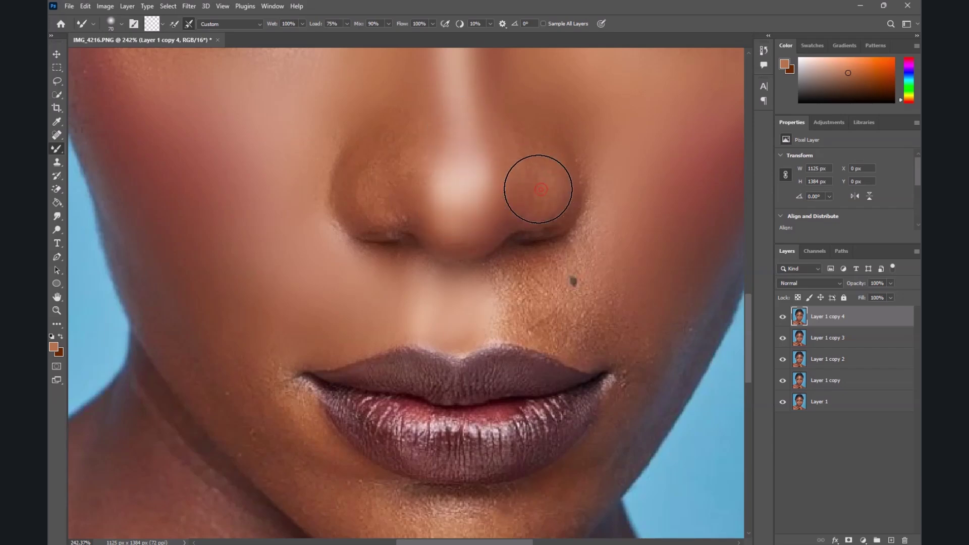
{"action": "left_click_drag", "start_coordinate": [421, 176], "coordinate": [412, 176]}
{"action": "left_click_drag", "start_coordinate": [472, 225], "coordinate": [471, 219]}
Smooth the skin between the nose and upper lip on the image's right side with the Mixer Brush at 70 px.
{"action": "scroll", "coordinate": [469, 217], "scroll_direction": "down", "scroll_amount": 5}
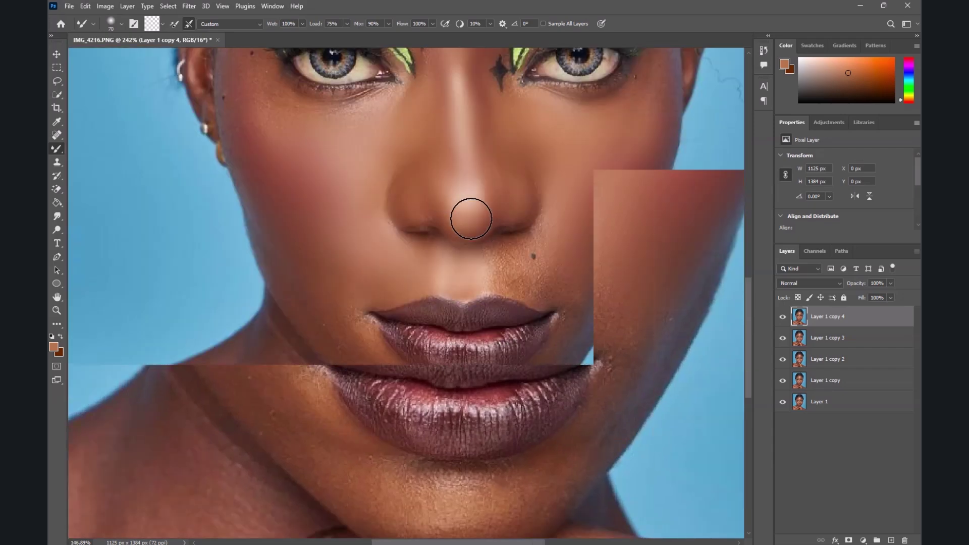
{"action": "scroll", "coordinate": [499, 271], "scroll_direction": "up", "scroll_amount": 4}
{"action": "left_click_drag", "start_coordinate": [499, 271], "coordinate": [553, 303]}
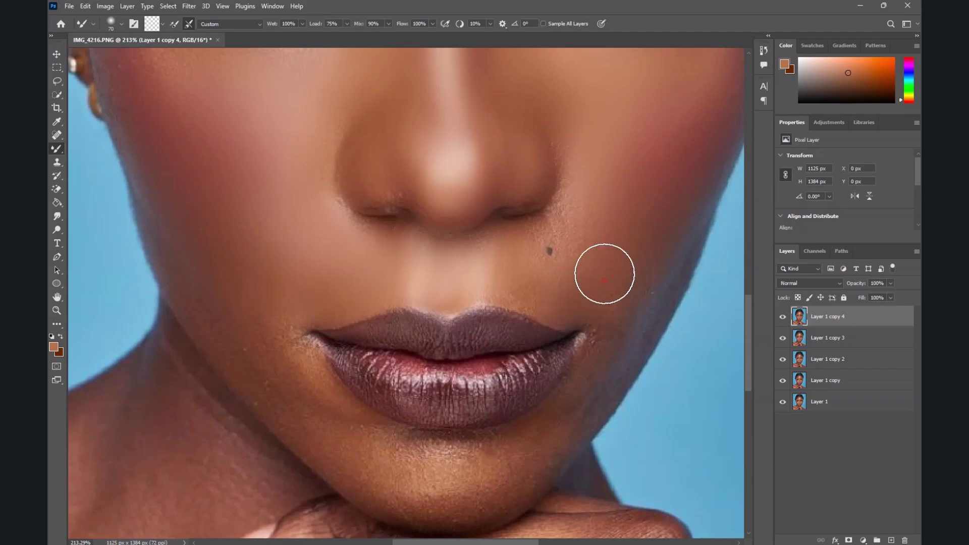
Smooth the jaw, the chin and the skin around the mouth with the Mixer Brush enlarged to 90 px.
{"action": "mouse_move", "coordinate": [619, 324]}
{"action": "left_mouse_down"}
{"action": "mouse_move", "coordinate": [576, 397]}
{"action": "mouse_move", "coordinate": [533, 436]}
{"action": "left_mouse_up"}
{"action": "left_click_drag", "start_coordinate": [598, 373], "coordinate": [524, 453]}
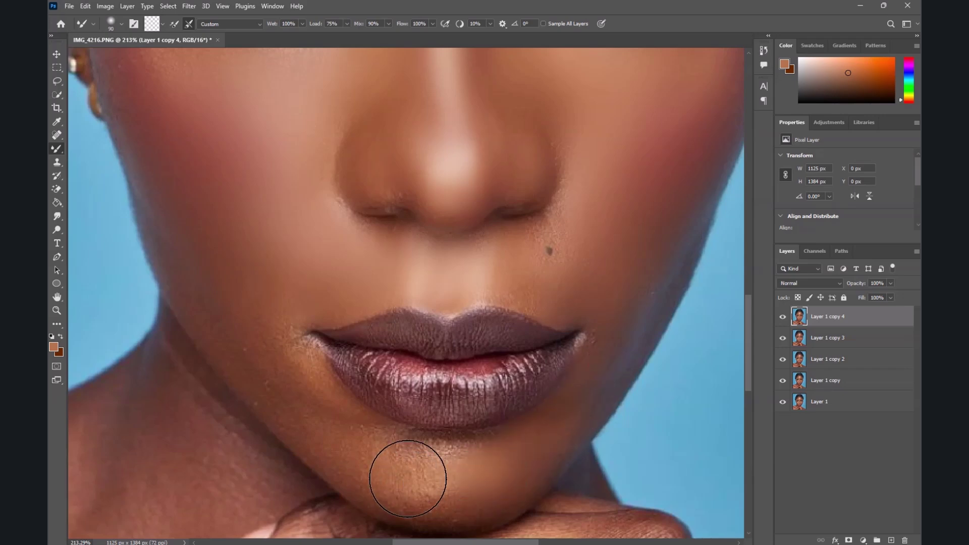
{"action": "mouse_move", "coordinate": [408, 479]}
{"action": "left_mouse_down"}
{"action": "mouse_move", "coordinate": [438, 500]}
{"action": "mouse_move", "coordinate": [454, 494]}
{"action": "mouse_move", "coordinate": [440, 483]}
{"action": "mouse_move", "coordinate": [471, 481]}
{"action": "mouse_move", "coordinate": [410, 479]}
{"action": "mouse_move", "coordinate": [397, 464]}
{"action": "mouse_move", "coordinate": [397, 483]}
{"action": "mouse_move", "coordinate": [356, 436]}
{"action": "mouse_move", "coordinate": [348, 455]}
{"action": "mouse_move", "coordinate": [337, 437]}
{"action": "mouse_move", "coordinate": [352, 438]}
{"action": "mouse_move", "coordinate": [296, 397]}
{"action": "mouse_move", "coordinate": [306, 388]}
{"action": "mouse_move", "coordinate": [327, 403]}
{"action": "mouse_move", "coordinate": [330, 412]}
{"action": "mouse_move", "coordinate": [268, 354]}
{"action": "mouse_move", "coordinate": [277, 354]}
{"action": "mouse_move", "coordinate": [267, 369]}
{"action": "mouse_move", "coordinate": [238, 320]}
{"action": "mouse_move", "coordinate": [245, 313]}
{"action": "mouse_move", "coordinate": [211, 272]}
{"action": "mouse_move", "coordinate": [236, 275]}
{"action": "left_mouse_up"}
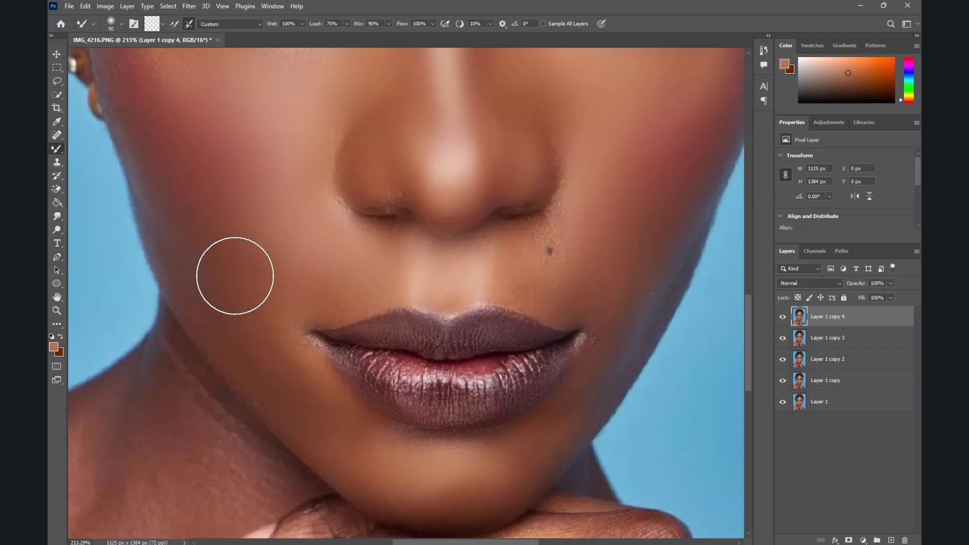
Review the smoothed lower face at different zoom levels and compare it with the layers below by toggling the top layer's visibility.
{"action": "scroll", "coordinate": [349, 305], "scroll_direction": "down", "scroll_amount": 3}
{"action": "scroll", "coordinate": [351, 306], "scroll_direction": "down", "scroll_amount": 2}
{"action": "scroll", "coordinate": [398, 292], "scroll_direction": "up", "scroll_amount": 2}
{"action": "scroll", "coordinate": [417, 279], "scroll_direction": "down", "scroll_amount": 5}
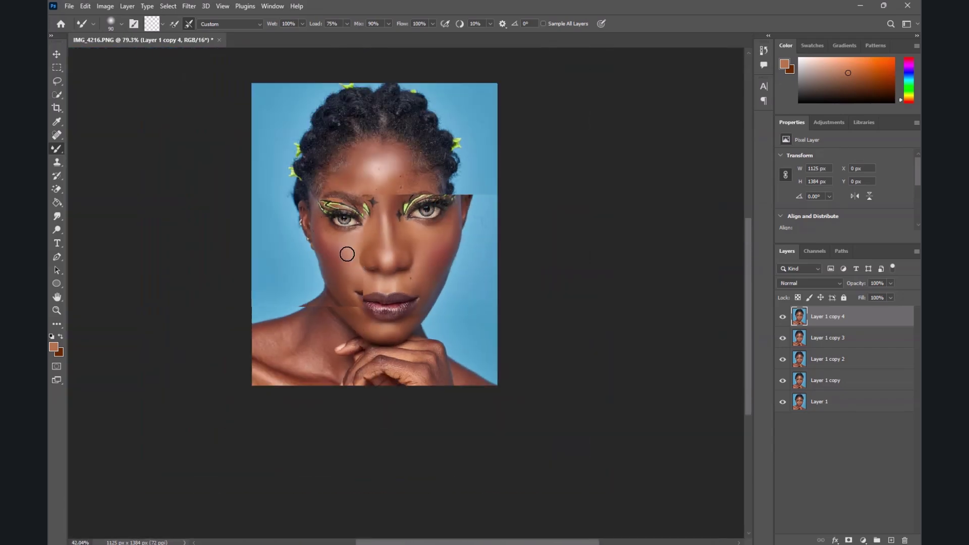
{"action": "scroll", "coordinate": [357, 199], "scroll_direction": "up", "scroll_amount": 3}
{"action": "left_click", "coordinate": [782, 317]}
{"action": "left_click", "coordinate": [782, 317]}
Smooth the forehead above the eyebrow on the image's right side with the Mixer Brush, reducing it to 50 px.
{"action": "scroll", "coordinate": [462, 164], "scroll_direction": "up", "scroll_amount": 5}
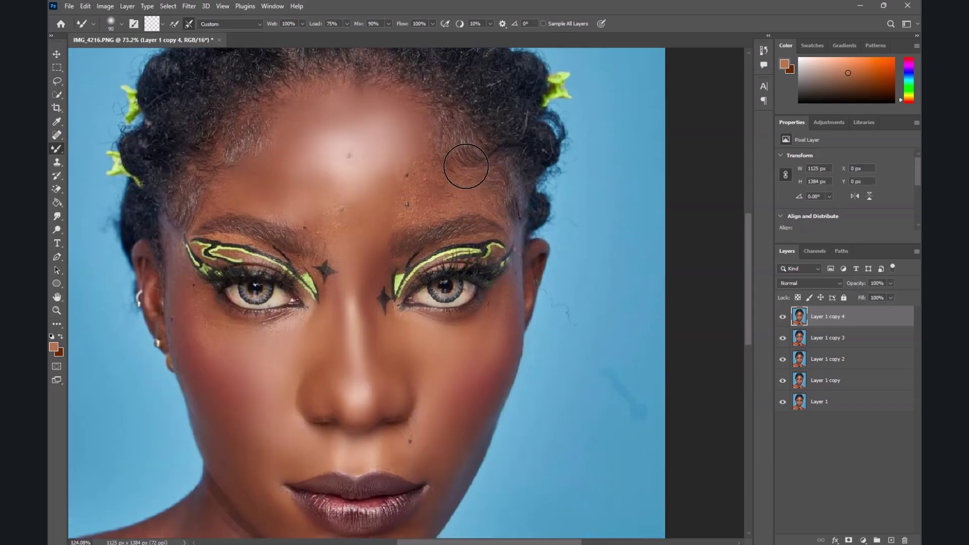
{"action": "key", "text": "bracketleft"}
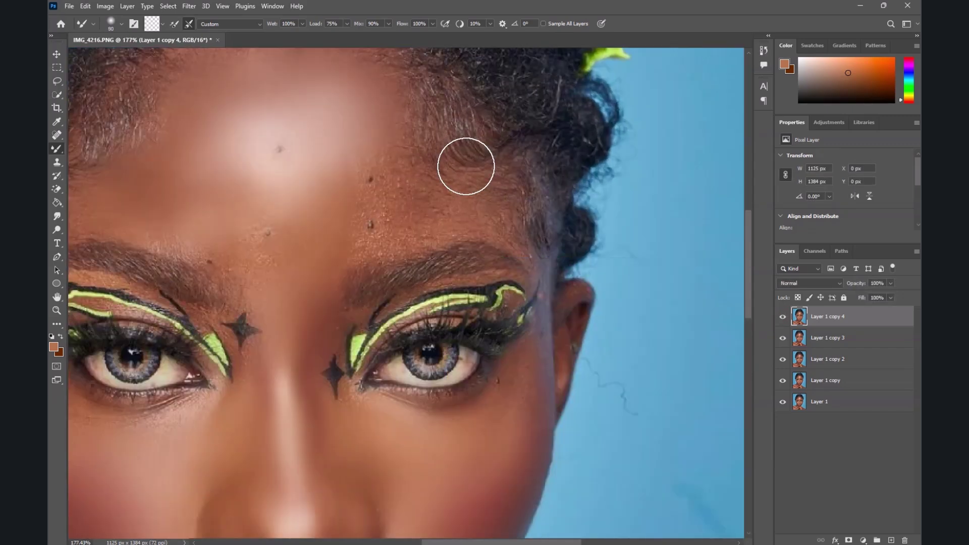
{"action": "scroll", "coordinate": [466, 166], "scroll_direction": "up", "scroll_amount": 2}
{"action": "mouse_move", "coordinate": [398, 232]}
{"action": "left_mouse_down"}
{"action": "mouse_move", "coordinate": [488, 226]}
{"action": "mouse_move", "coordinate": [387, 270]}
{"action": "mouse_move", "coordinate": [388, 260]}
{"action": "mouse_move", "coordinate": [334, 303]}
{"action": "mouse_move", "coordinate": [315, 301]}
{"action": "mouse_move", "coordinate": [345, 296]}
{"action": "mouse_move", "coordinate": [326, 296]}
{"action": "mouse_move", "coordinate": [384, 226]}
{"action": "mouse_move", "coordinate": [299, 222]}
{"action": "left_mouse_up"}
{"action": "key", "text": "bracketleft"}
{"action": "key", "text": "bracketleft"}
{"action": "key", "text": "bracketleft"}
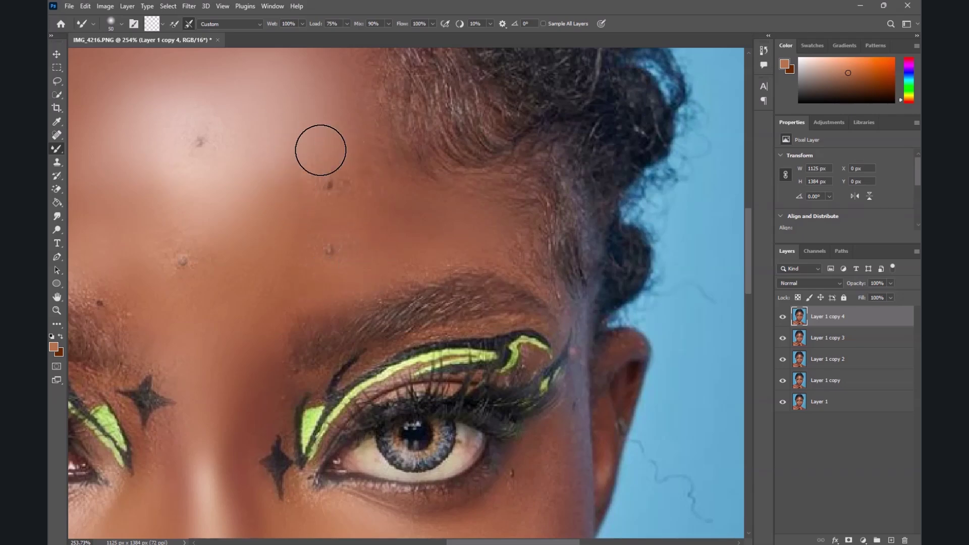
Smooth the skin above the eyebrow on the image's left side at 50 px and the adjoining temple at 70 px.
{"action": "scroll", "coordinate": [238, 227], "scroll_direction": "down", "scroll_amount": 3}
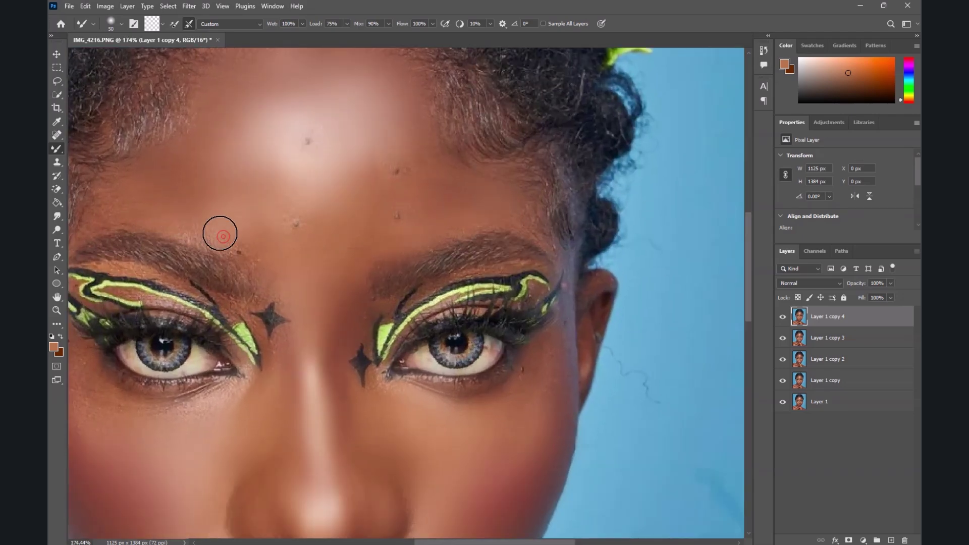
{"action": "scroll", "coordinate": [285, 210], "scroll_direction": "down", "scroll_amount": 2}
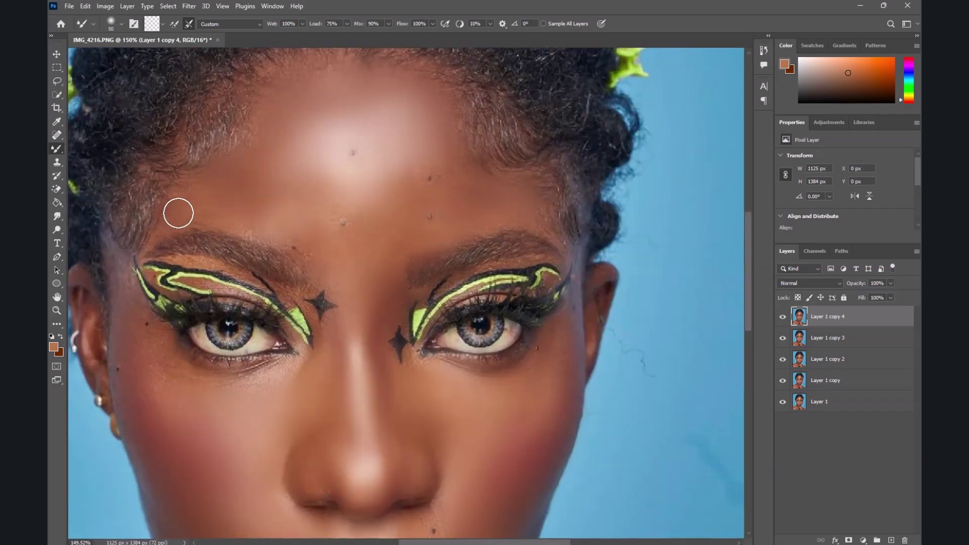
{"action": "scroll", "coordinate": [268, 232], "scroll_direction": "down", "scroll_amount": 4}
{"action": "scroll", "coordinate": [217, 292], "scroll_direction": "up", "scroll_amount": 3}
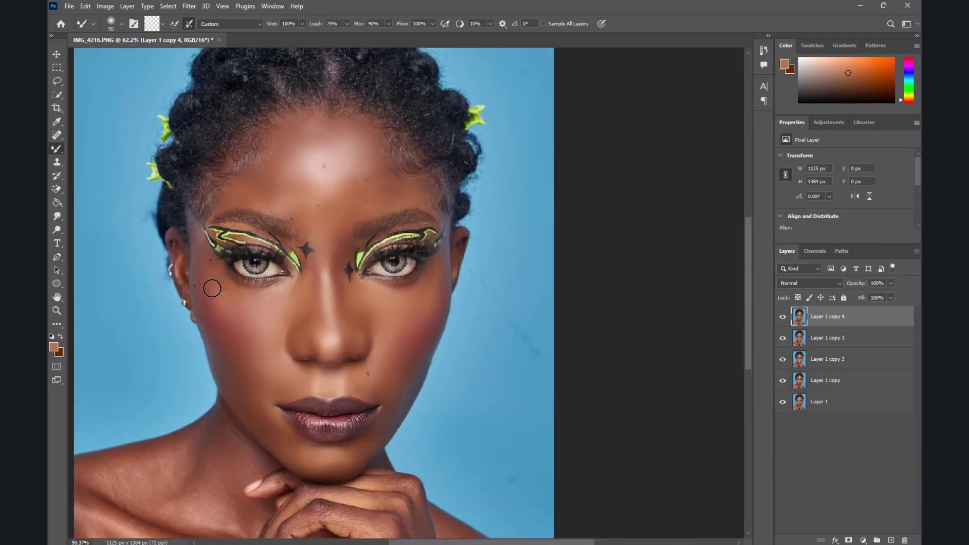
{"action": "scroll", "coordinate": [212, 289], "scroll_direction": "up", "scroll_amount": 3}
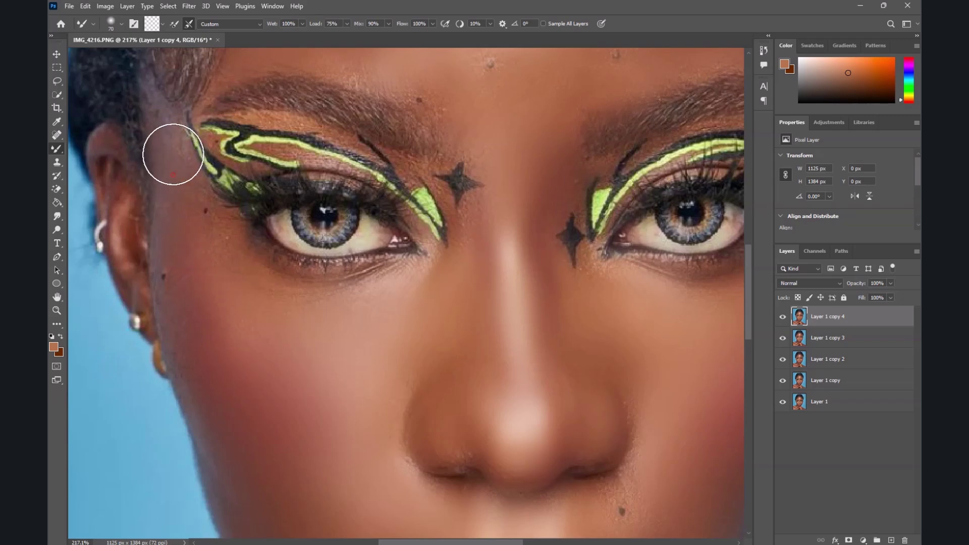
Blend the forehead's skin tones with the Mixer Brush enlarged to 125 px and check against the layer below.
{"action": "scroll", "coordinate": [303, 210], "scroll_direction": "down", "scroll_amount": 4}
{"action": "scroll", "coordinate": [444, 323], "scroll_direction": "up", "scroll_amount": 3}
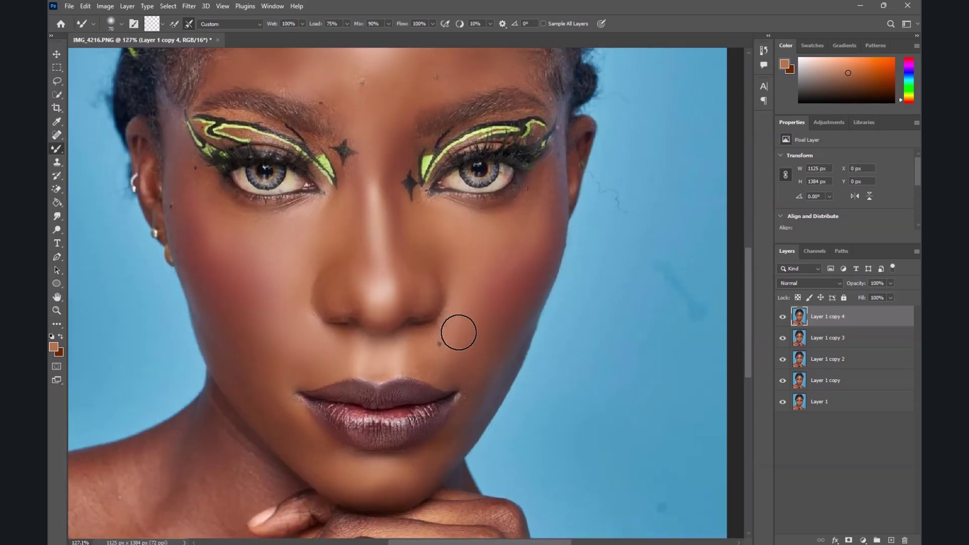
{"action": "scroll", "coordinate": [317, 303], "scroll_direction": "down", "scroll_amount": 4}
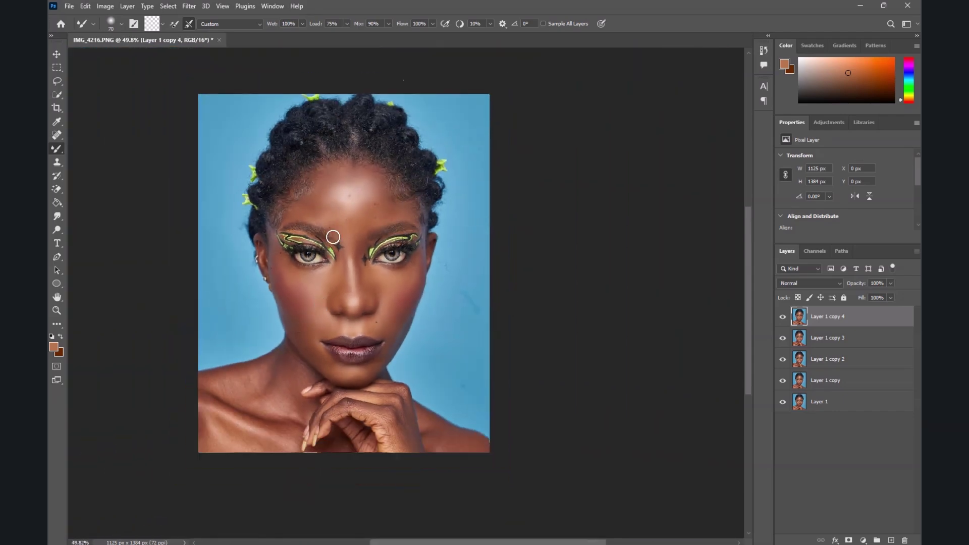
{"action": "scroll", "coordinate": [333, 237], "scroll_direction": "up", "scroll_amount": 3}
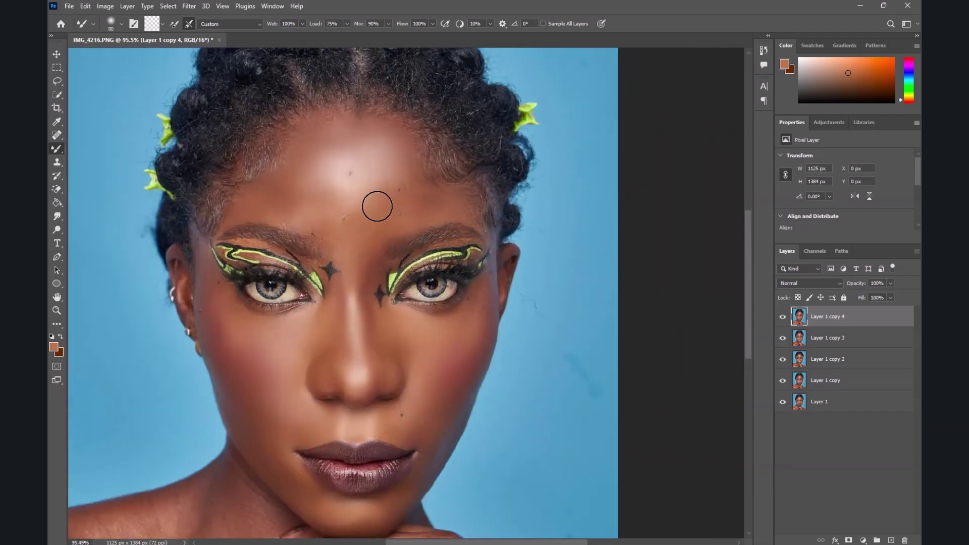
{"action": "scroll", "coordinate": [377, 206], "scroll_direction": "up", "scroll_amount": 3}
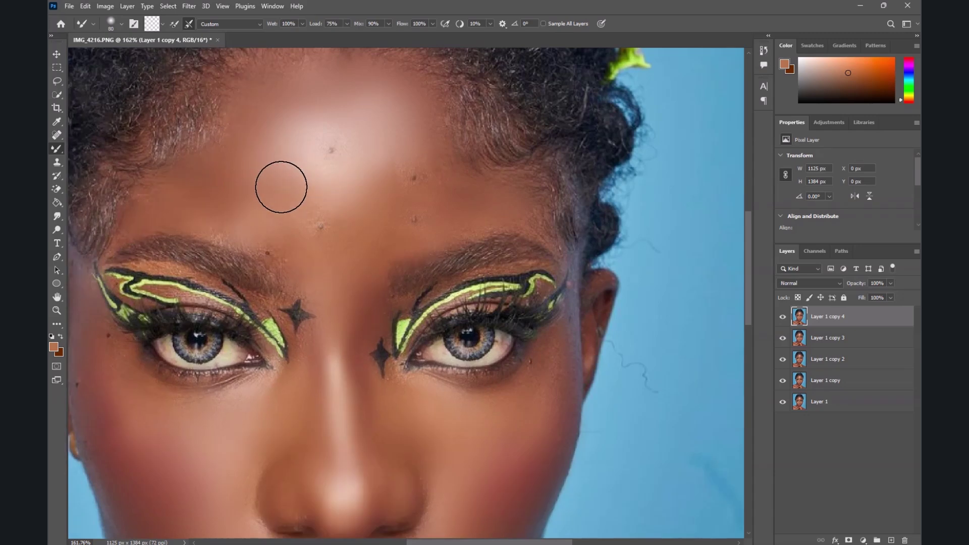
{"action": "key", "text": "bracketright"}
{"action": "key", "text": "bracketright"}
{"action": "key", "text": "bracketright"}
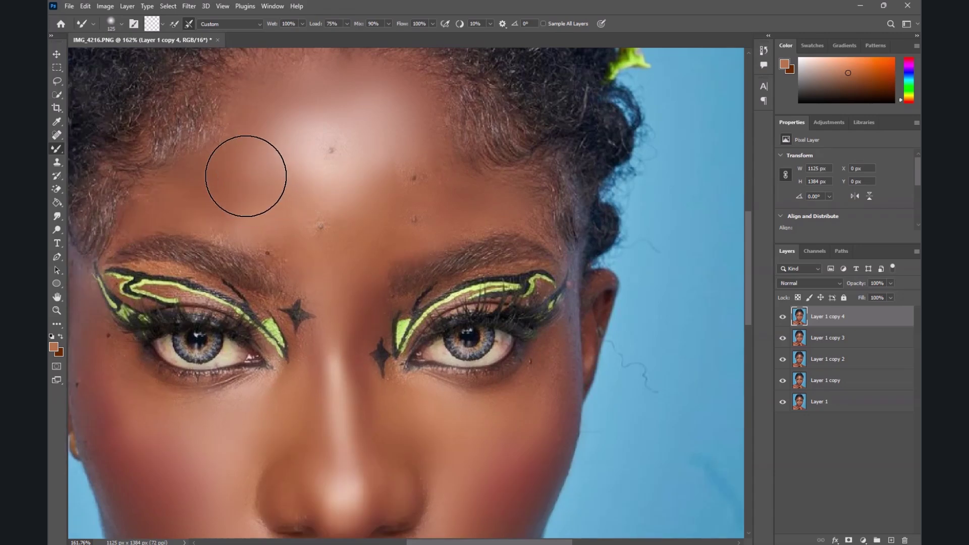
{"action": "left_click", "coordinate": [782, 317]}
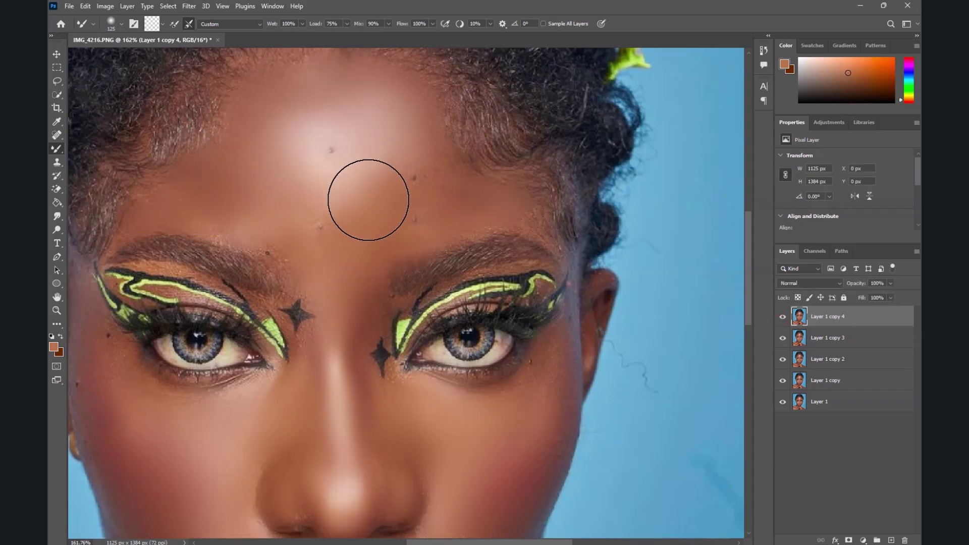
Smooth the skin of the neck, collarbone and shoulders with the Mixer Brush at 125 px.
{"action": "scroll", "coordinate": [361, 193], "scroll_direction": "down", "scroll_amount": 8}
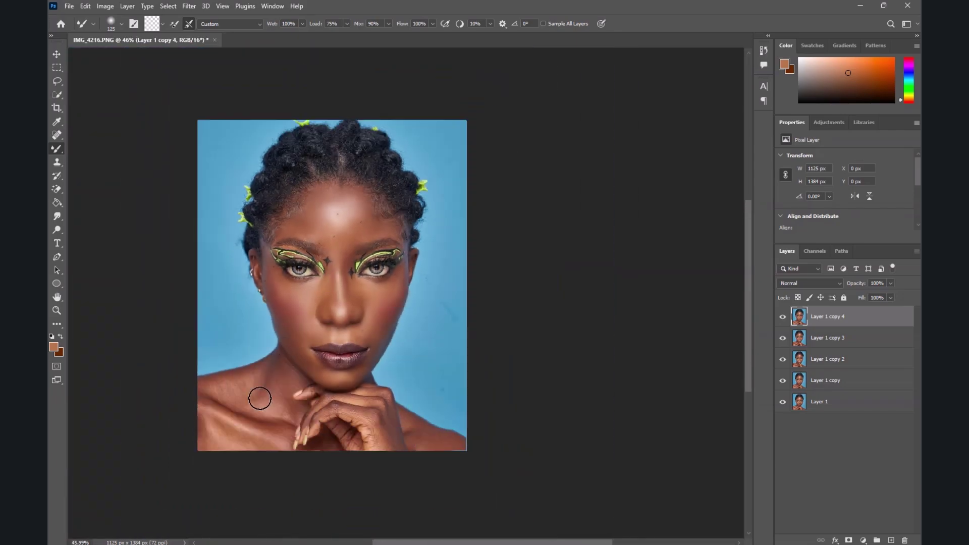
{"action": "scroll", "coordinate": [183, 433], "scroll_direction": "up", "scroll_amount": 4}
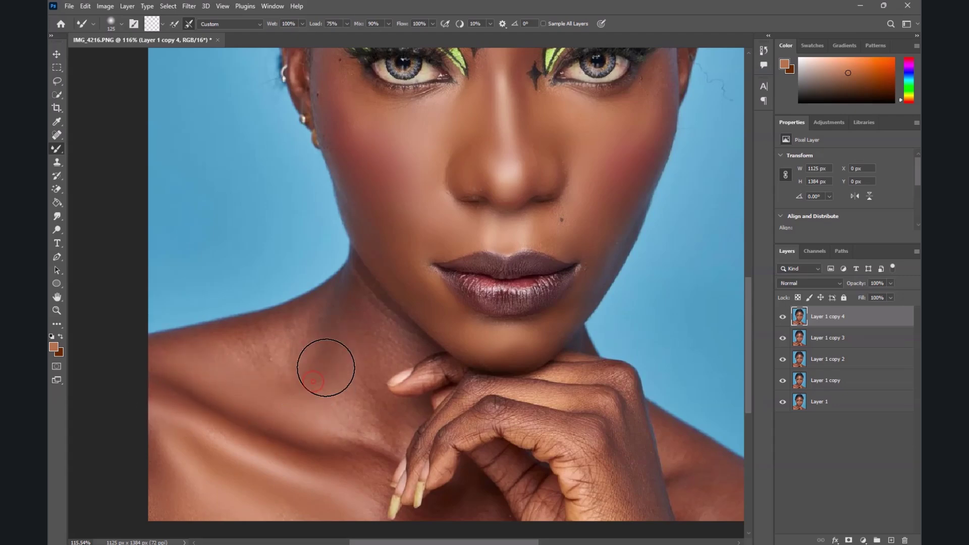
{"action": "left_click_drag", "start_coordinate": [283, 342], "coordinate": [264, 344]}
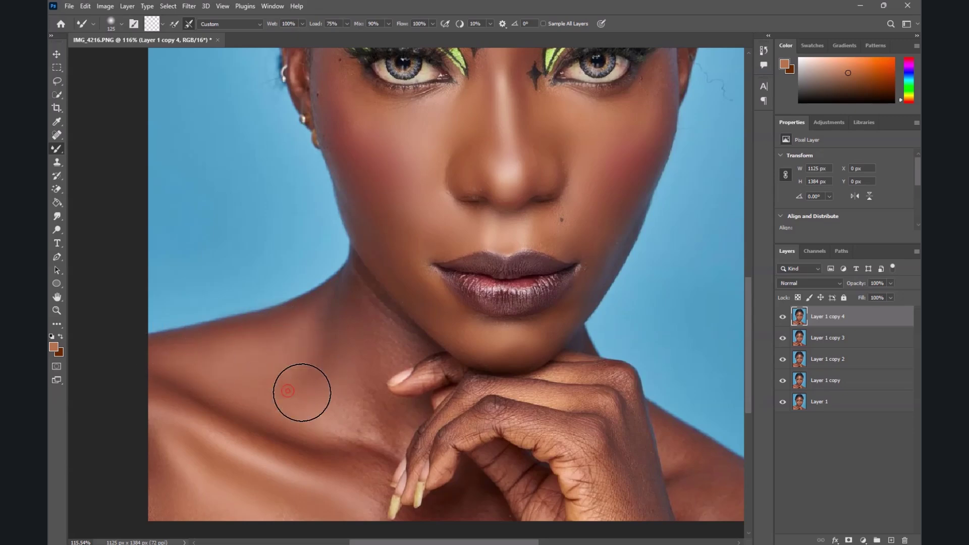
{"action": "left_click_drag", "start_coordinate": [374, 431], "coordinate": [362, 428]}
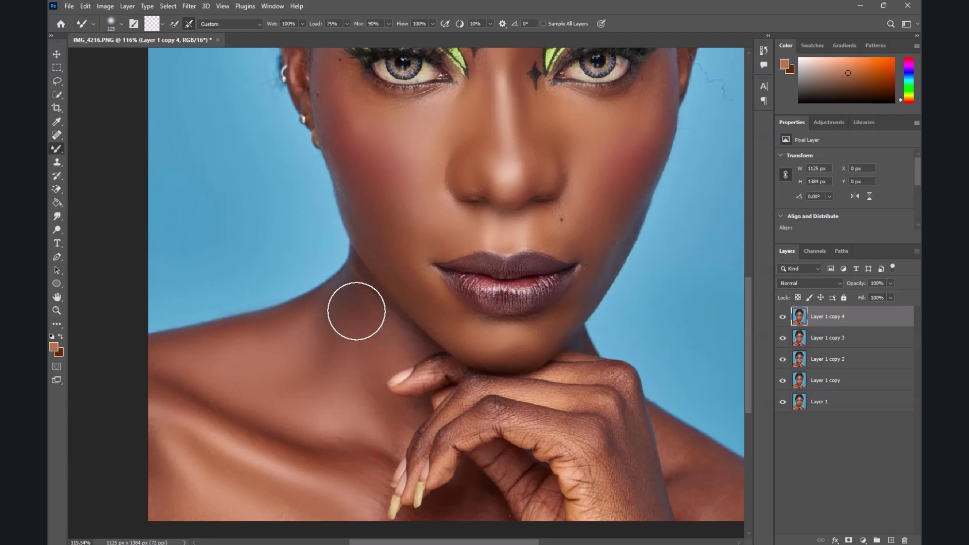
{"action": "scroll", "coordinate": [323, 310], "scroll_direction": "down", "scroll_amount": 1}
{"action": "scroll", "coordinate": [571, 449], "scroll_direction": "down", "scroll_amount": 1}
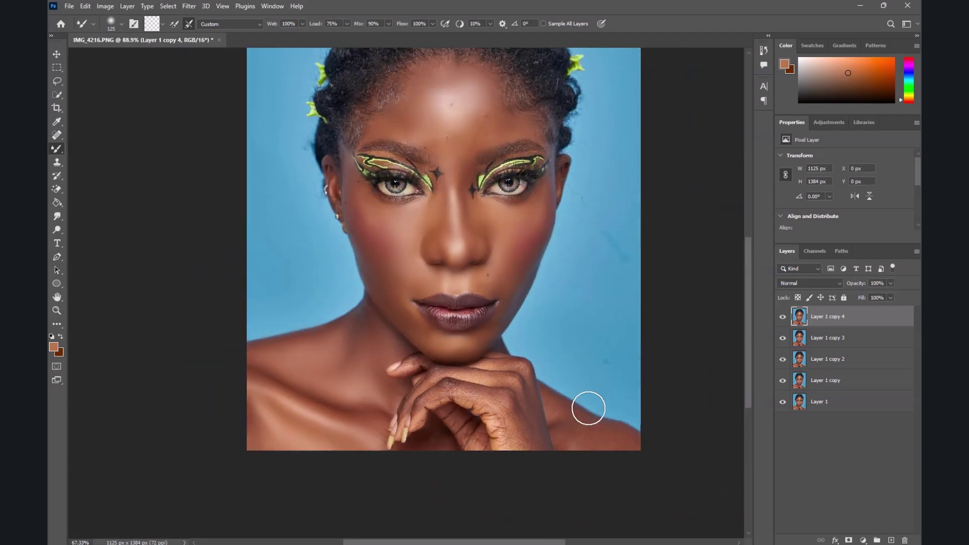
{"action": "scroll", "coordinate": [595, 409], "scroll_direction": "up", "scroll_amount": 1}
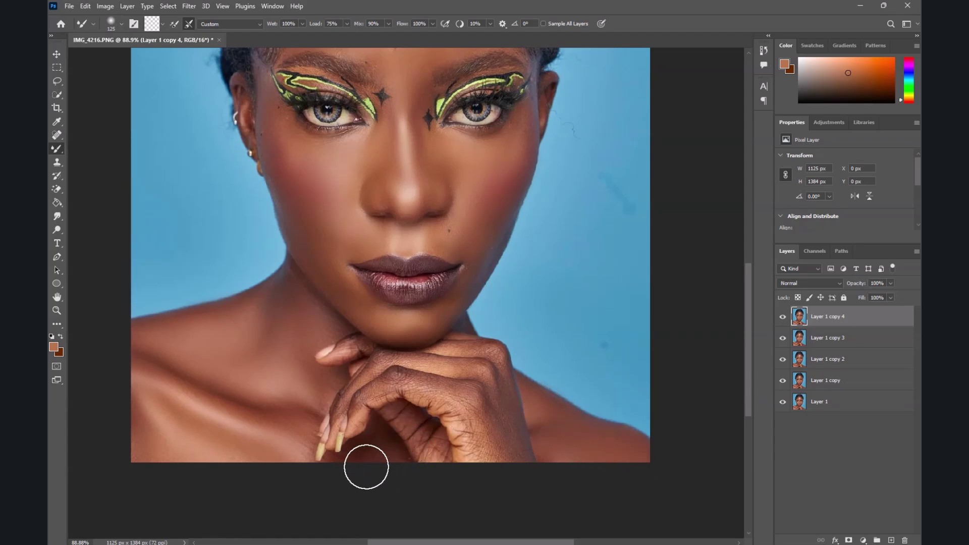
Examine the whole portrait at several zoom levels and compare before and after by toggling Layer 1 copy 4's visibility.
{"action": "scroll", "coordinate": [371, 429], "scroll_direction": "down", "scroll_amount": 5}
{"action": "scroll", "coordinate": [402, 210], "scroll_direction": "up", "scroll_amount": 5}
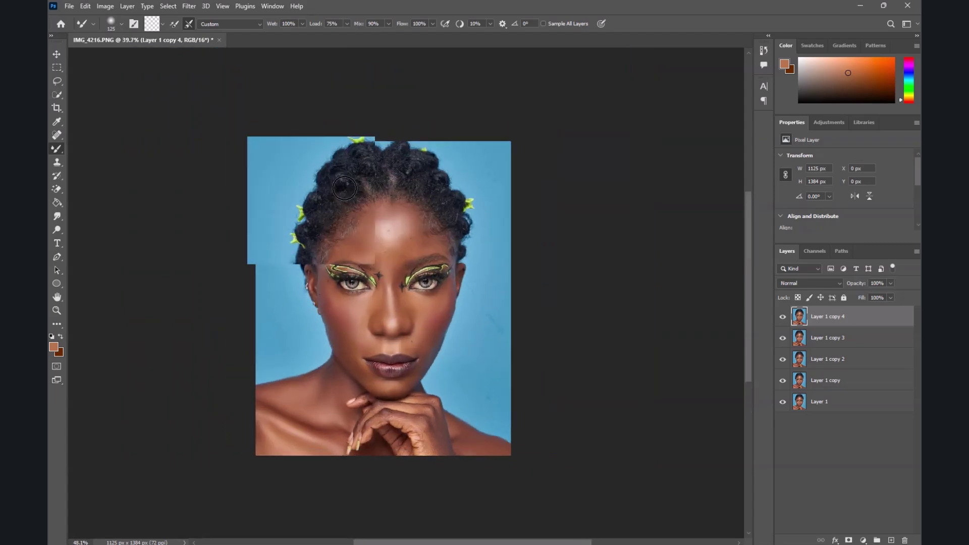
{"action": "scroll", "coordinate": [450, 283], "scroll_direction": "down", "scroll_amount": 3}
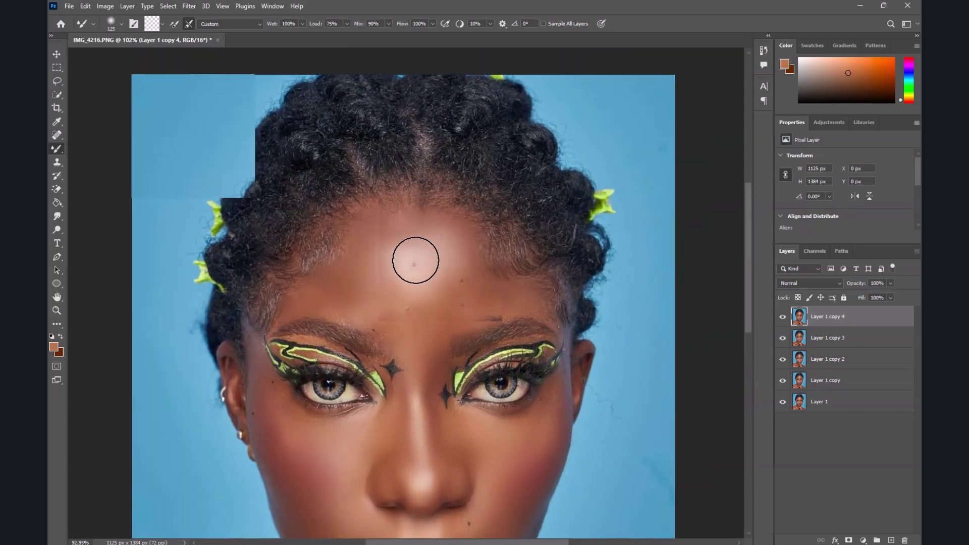
{"action": "scroll", "coordinate": [390, 222], "scroll_direction": "down", "scroll_amount": 2}
{"action": "scroll", "coordinate": [340, 337], "scroll_direction": "up", "scroll_amount": 2}
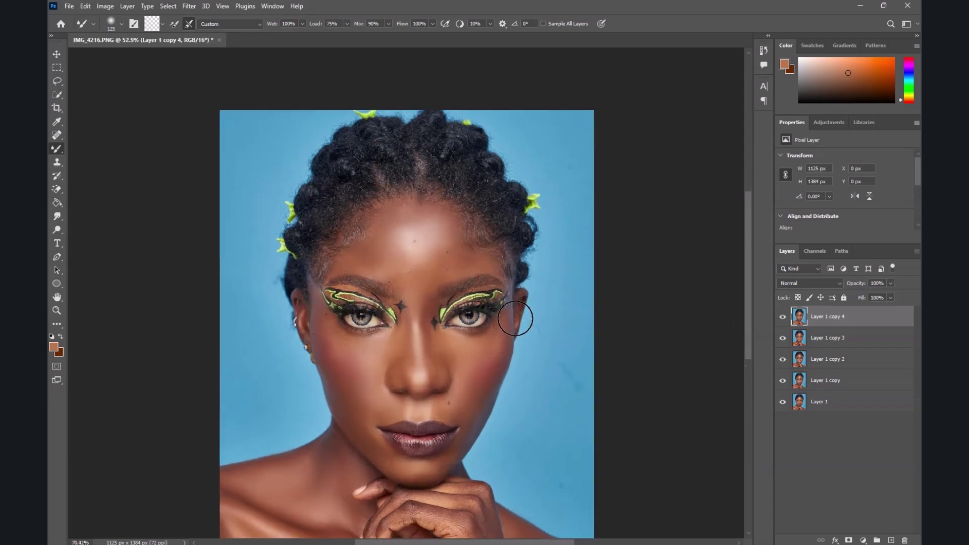
{"action": "left_click", "coordinate": [783, 317]}
{"action": "left_click", "coordinate": [783, 317]}
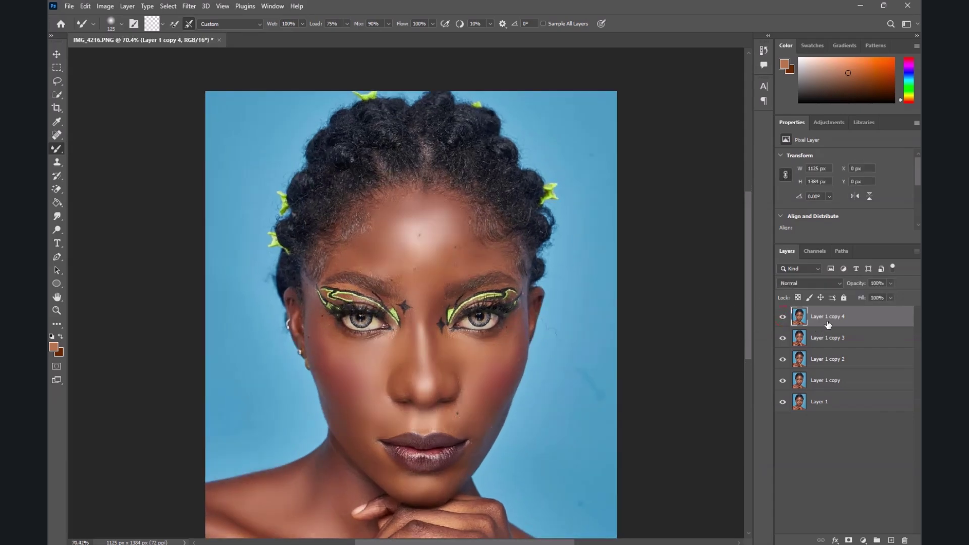
Move Layer 1 copy 3 above Layer 1 copy 4 and desaturate it using Hue/Saturation with Saturation at -100.
{"action": "left_click_drag", "start_coordinate": [834, 341], "coordinate": [839, 317]}
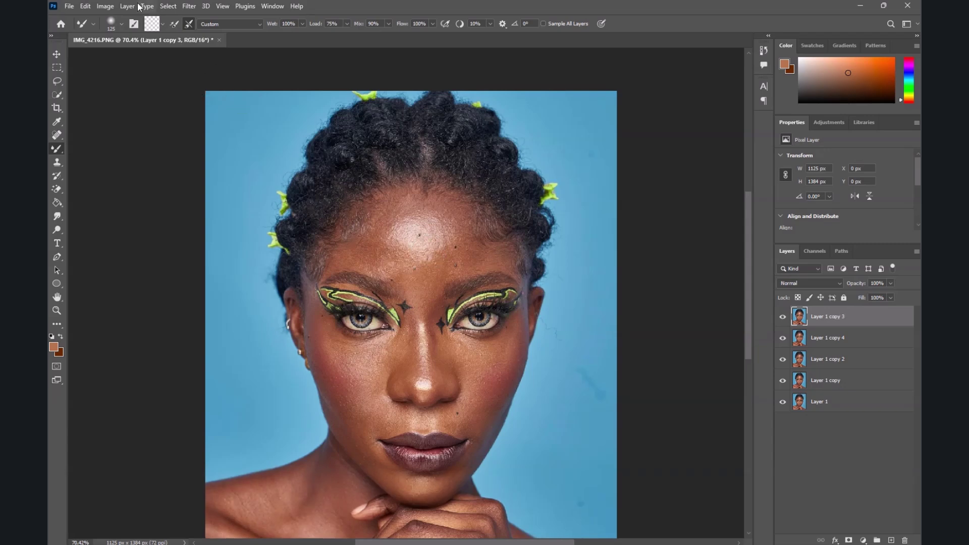
{"action": "left_click", "coordinate": [110, 6]}
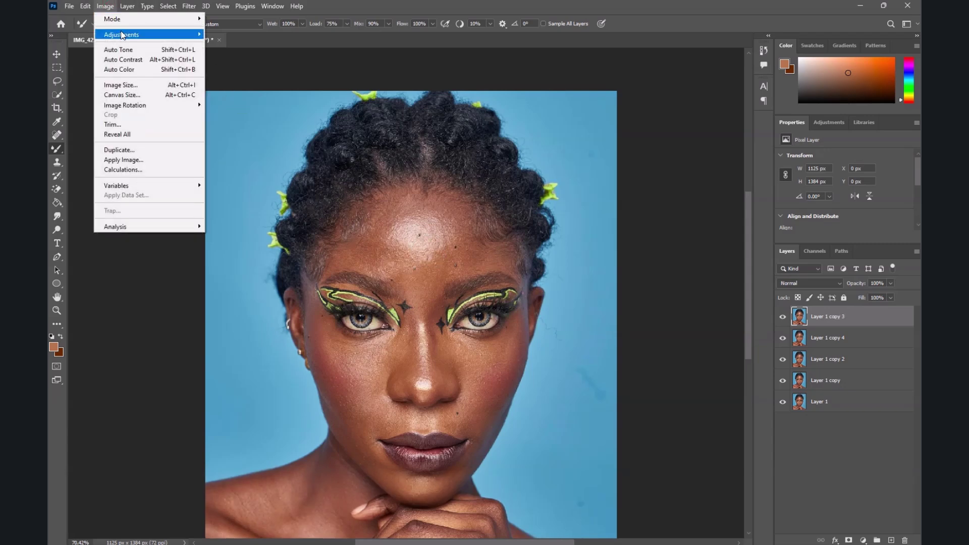
{"action": "mouse_move", "coordinate": [122, 35]}
{"action": "left_click", "coordinate": [236, 89]}
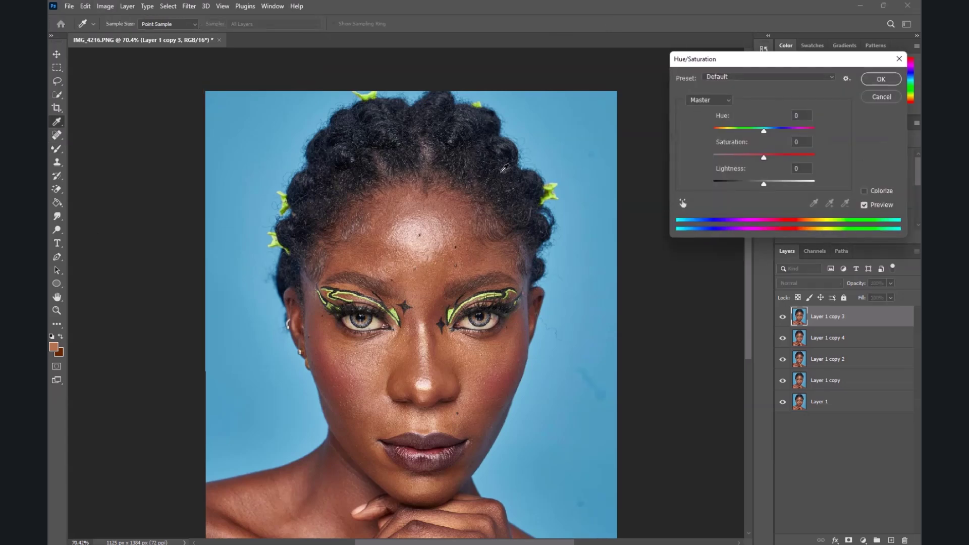
{"action": "left_click_drag", "start_coordinate": [762, 157], "coordinate": [689, 158]}
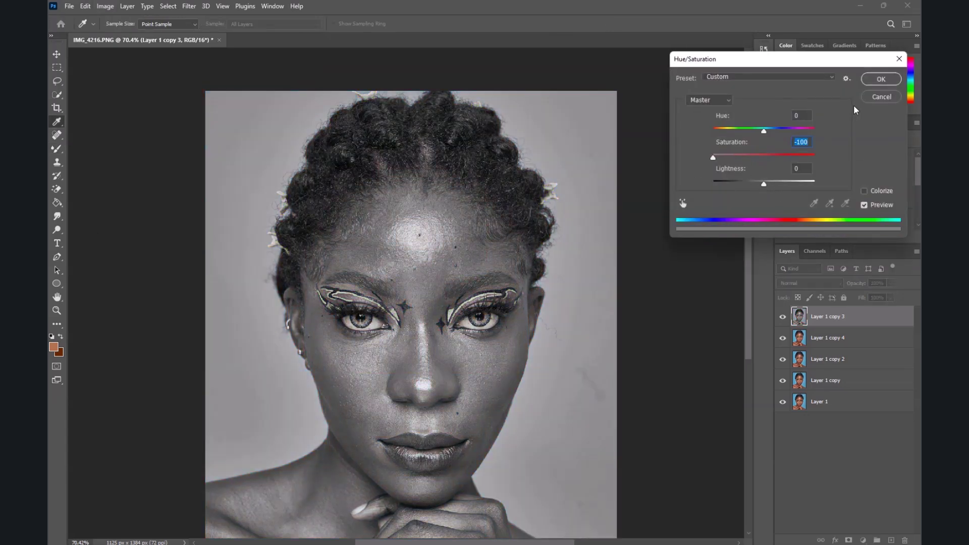
{"action": "left_click", "coordinate": [878, 80]}
Try a High Pass filter with a radius of 2.7 pixels on the desaturated Layer 1 copy 3.
{"action": "scroll", "coordinate": [414, 201], "scroll_direction": "down", "scroll_amount": 1}
{"action": "scroll", "coordinate": [413, 201], "scroll_direction": "up", "scroll_amount": 1}
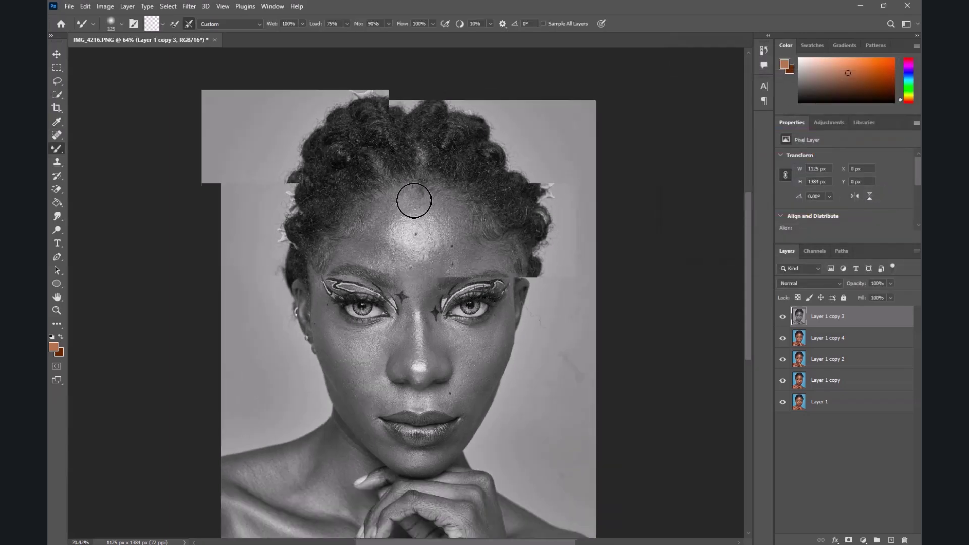
{"action": "left_click", "coordinate": [188, 6]}
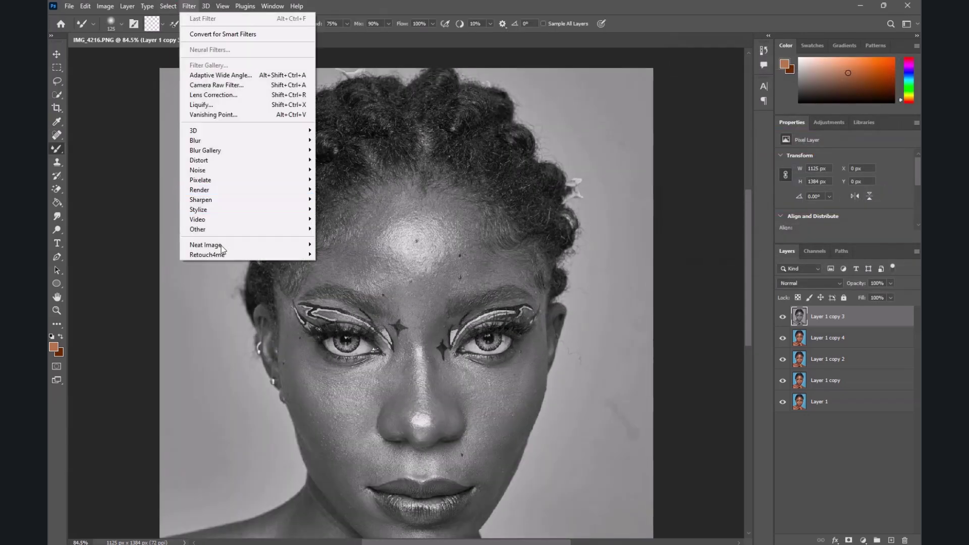
{"action": "mouse_move", "coordinate": [217, 230]}
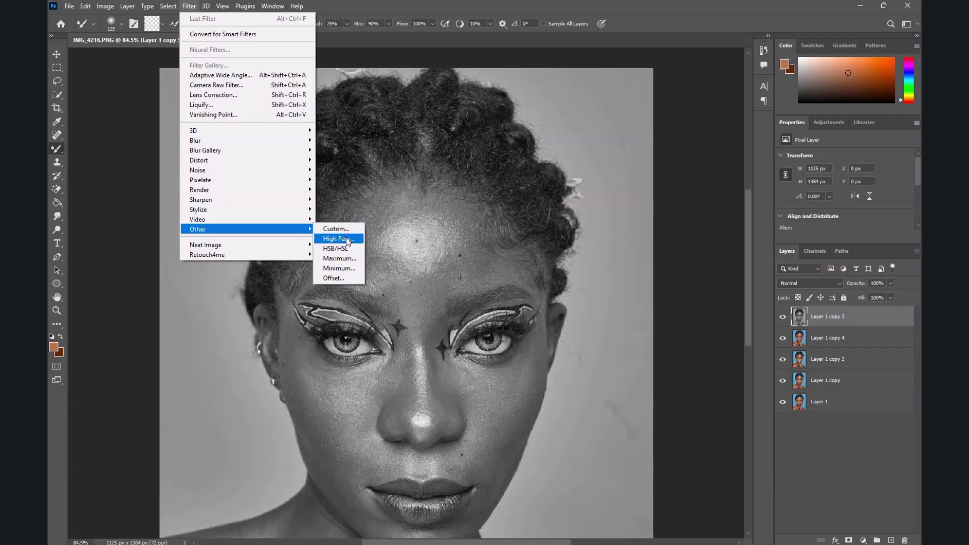
{"action": "left_click", "coordinate": [339, 238]}
{"action": "left_click_drag", "start_coordinate": [444, 116], "coordinate": [599, 124]}
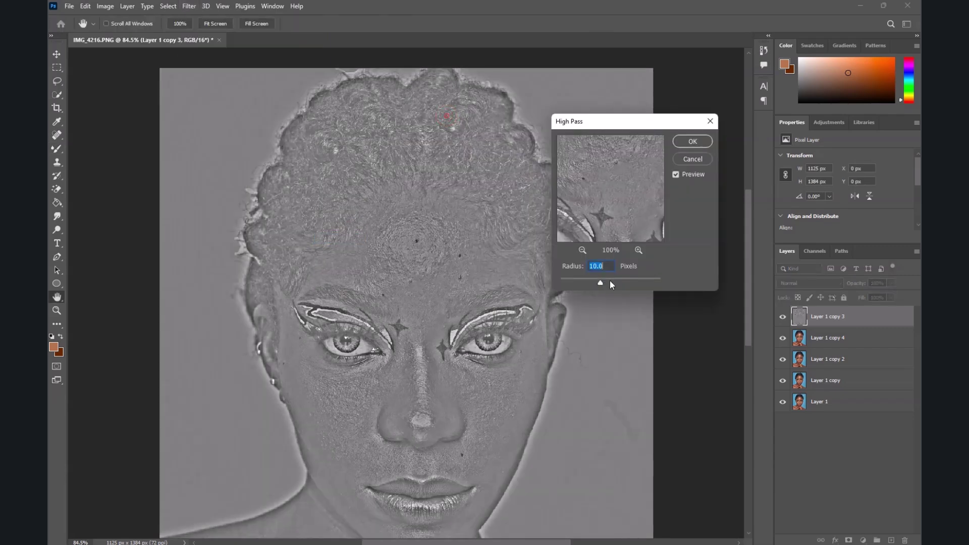
{"action": "left_click_drag", "start_coordinate": [597, 283], "coordinate": [575, 280]}
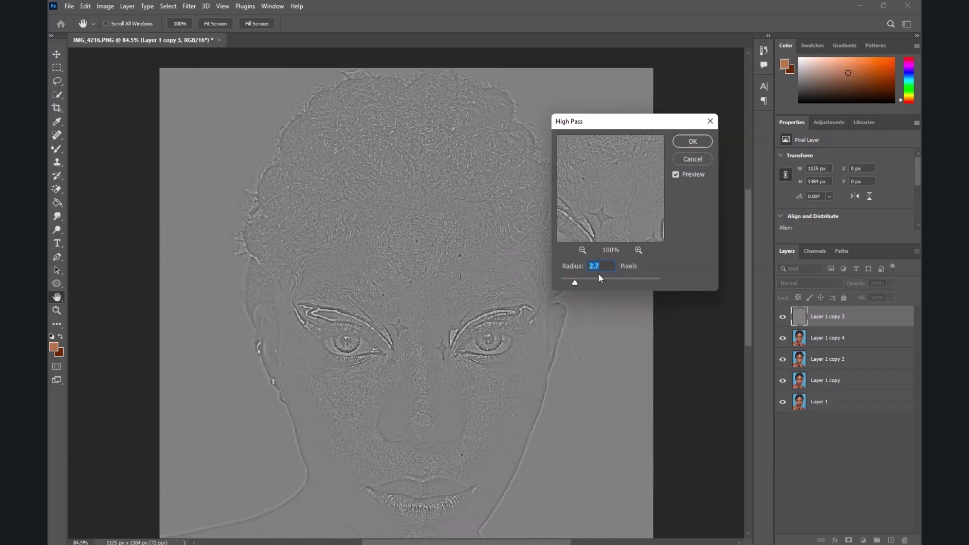
{"action": "left_click", "coordinate": [689, 143]}
{"action": "key", "text": "b"}
{"action": "scroll", "coordinate": [415, 231], "scroll_direction": "down", "scroll_amount": 1}
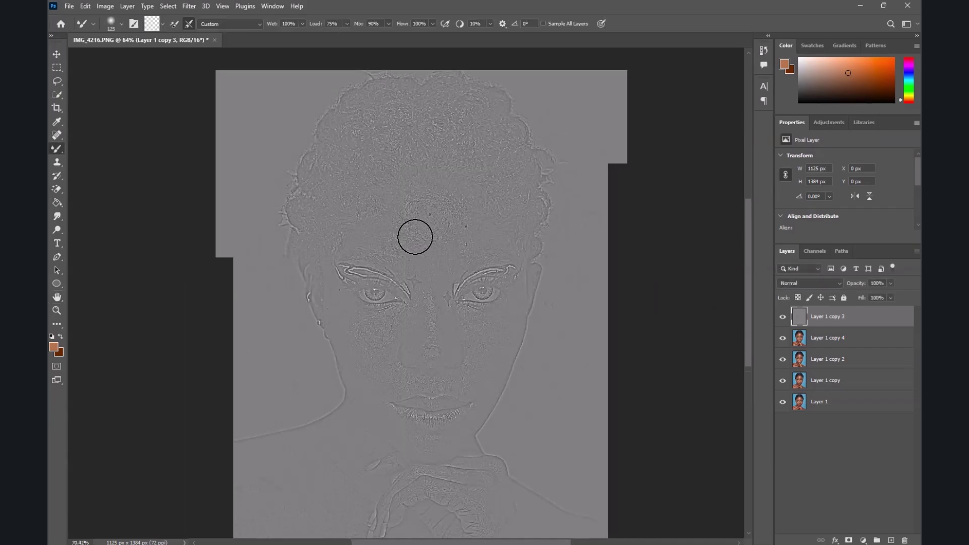
Try the Linear Light blend mode on Layer 1 copy 3 and check the texture on the face.
{"action": "left_click", "coordinate": [802, 284]}
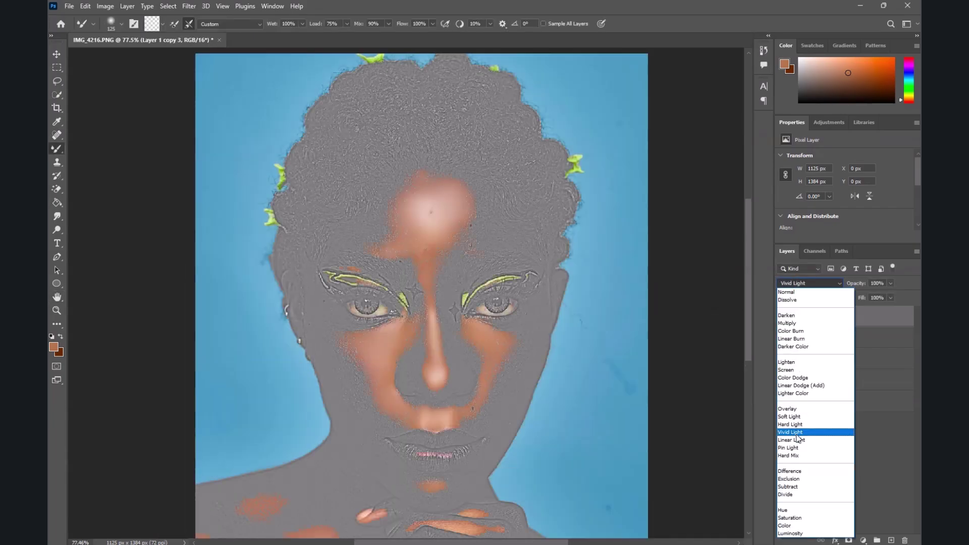
{"action": "left_click", "coordinate": [791, 441]}
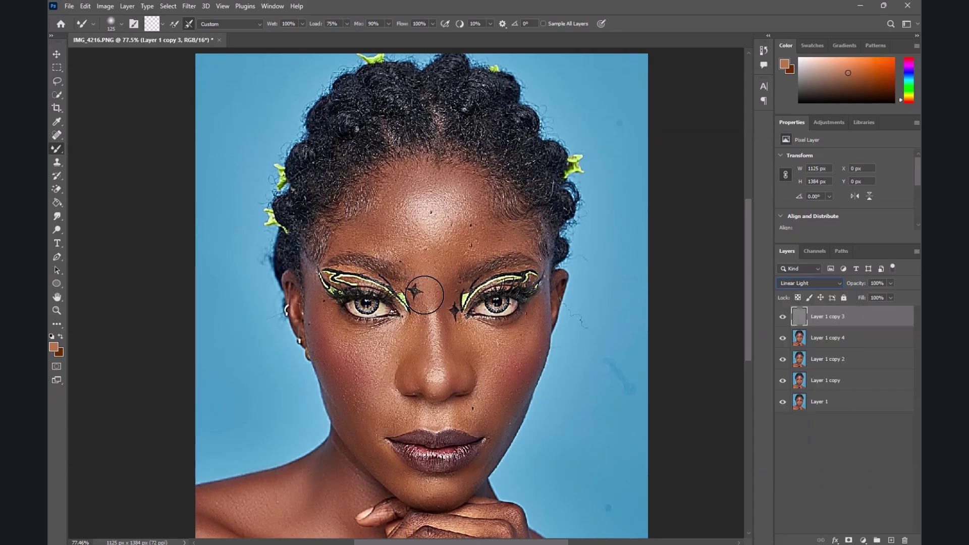
{"action": "left_click", "coordinate": [55, 54]}
{"action": "scroll", "coordinate": [344, 202], "scroll_direction": "down", "scroll_amount": 3}
{"action": "scroll", "coordinate": [383, 307], "scroll_direction": "up", "scroll_amount": 5}
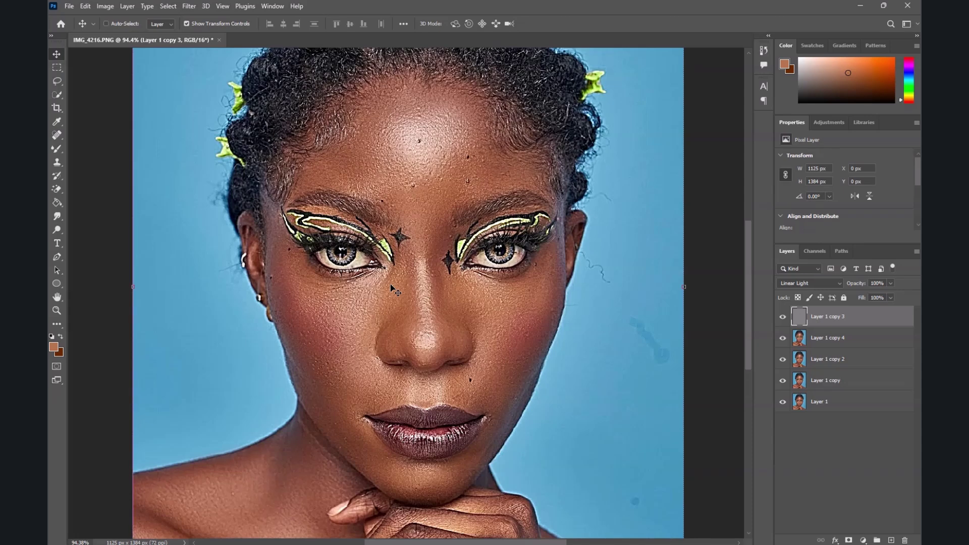
Undo the Linear Light blending and High Pass filter, and reapply High Pass to Layer 1 copy 3 with a radius of 1.4 pixels.
{"action": "key", "text": "shift+alt+n"}
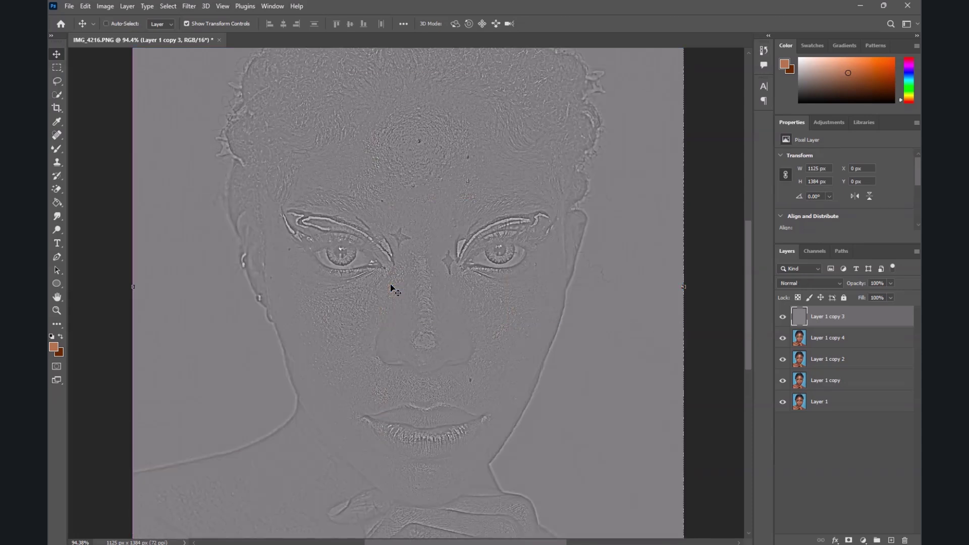
{"action": "key", "text": "ctrl+z"}
{"action": "left_click", "coordinate": [188, 6]}
{"action": "mouse_move", "coordinate": [246, 232]}
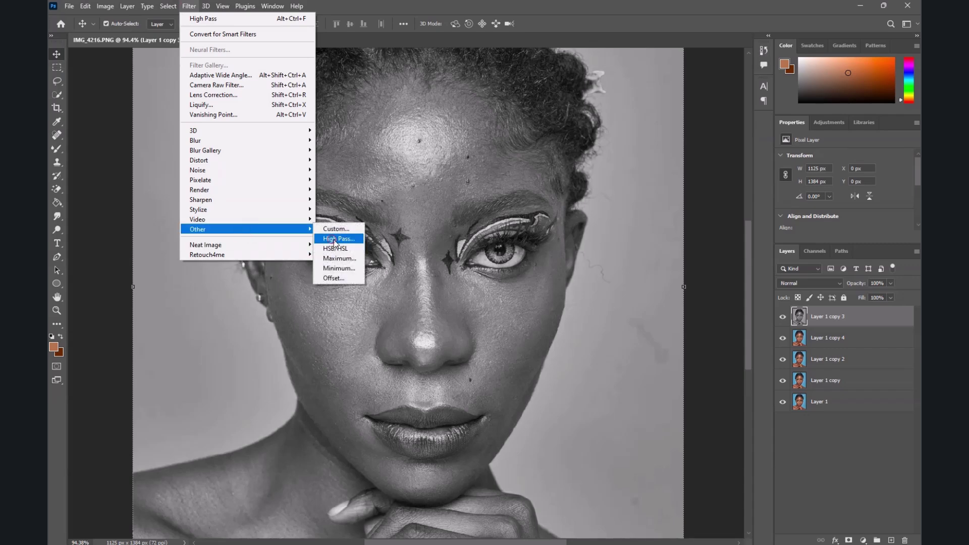
{"action": "left_click", "coordinate": [335, 239]}
{"action": "left_click_drag", "start_coordinate": [584, 281], "coordinate": [568, 284]}
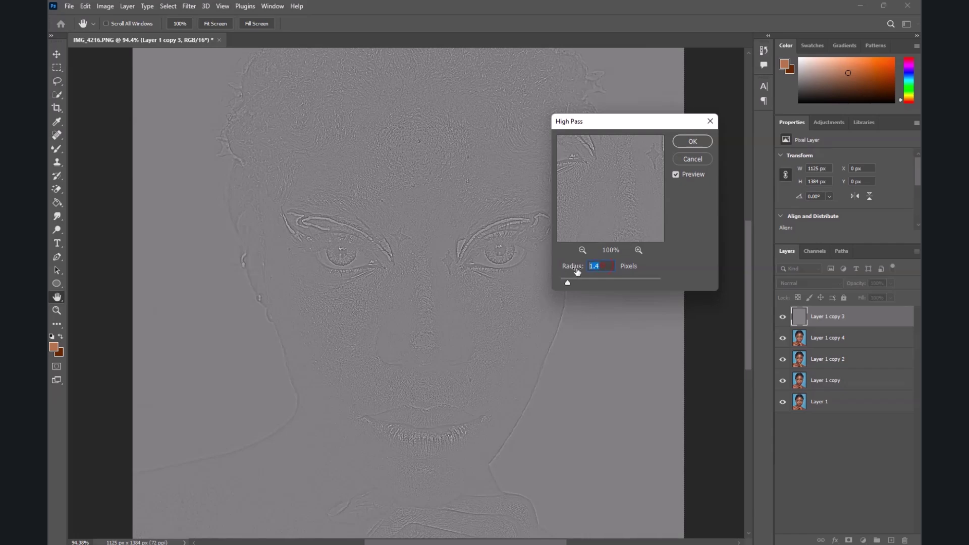
{"action": "left_click", "coordinate": [686, 143]}
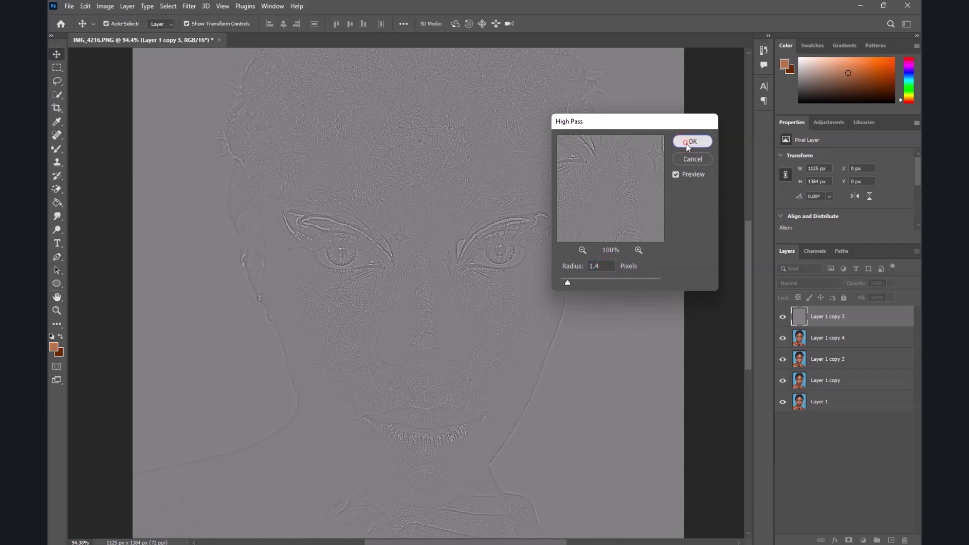
Set Layer 1 copy 3's blend mode to Linear Light and check the skin texture at several zoom levels.
{"action": "left_click", "coordinate": [811, 282]}
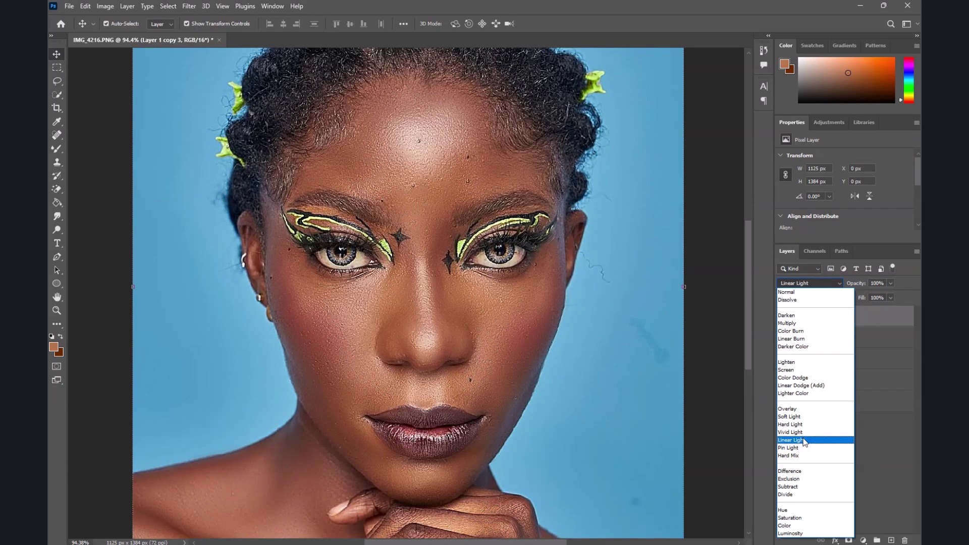
{"action": "left_click", "coordinate": [806, 441]}
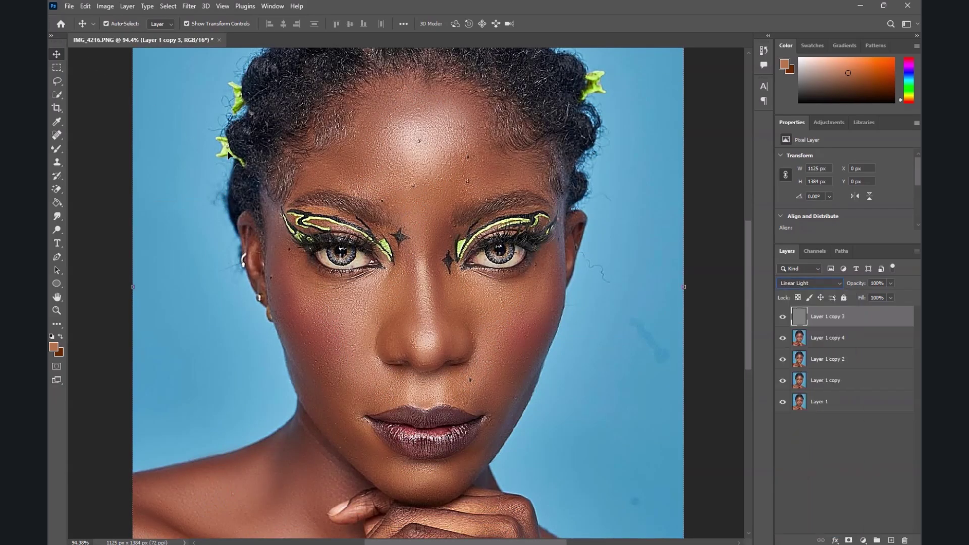
{"action": "scroll", "coordinate": [348, 178], "scroll_direction": "down", "scroll_amount": 8}
{"action": "scroll", "coordinate": [353, 180], "scroll_direction": "up", "scroll_amount": 7}
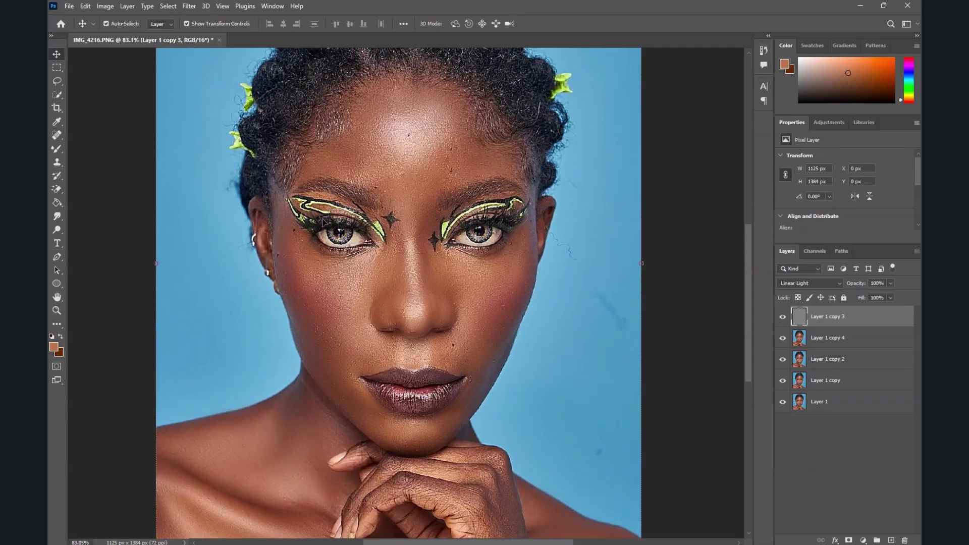
{"action": "scroll", "coordinate": [322, 220], "scroll_direction": "up", "scroll_amount": 3}
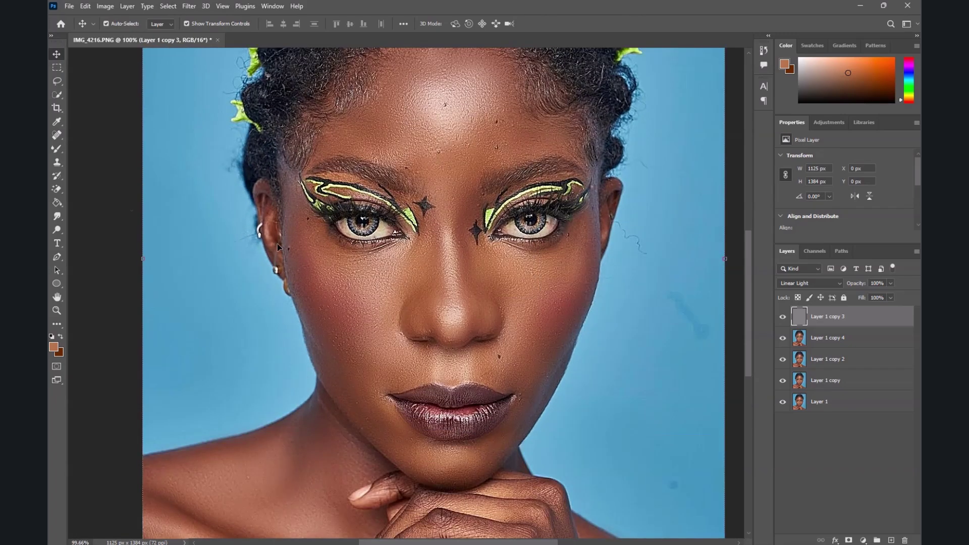
Erase the High Pass layer along the outlines of the shoulders and face using the Eraser Tool at 60 px.
{"action": "left_click", "coordinate": [58, 189]}
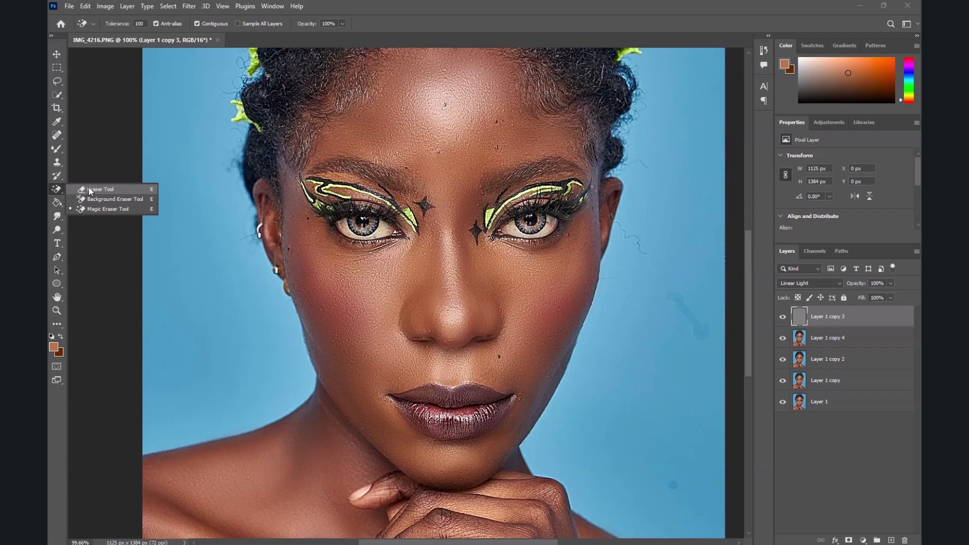
{"action": "left_click", "coordinate": [105, 189]}
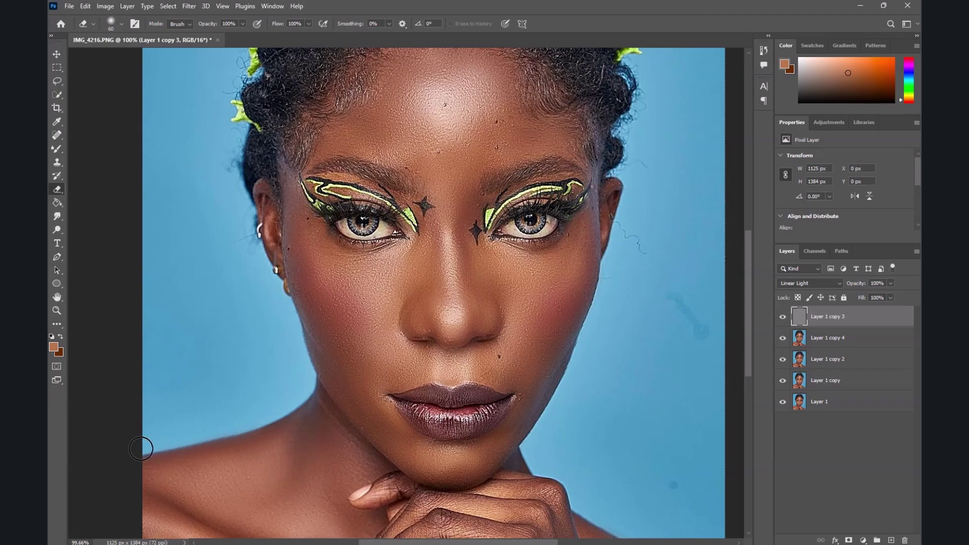
{"action": "scroll", "coordinate": [238, 303], "scroll_direction": "down", "scroll_amount": 3}
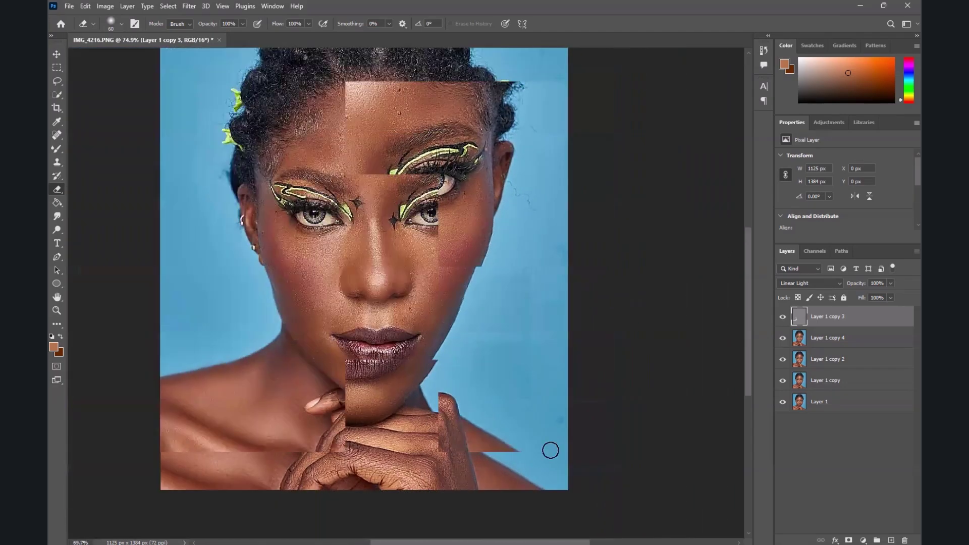
{"action": "scroll", "coordinate": [574, 487], "scroll_direction": "up", "scroll_amount": 2}
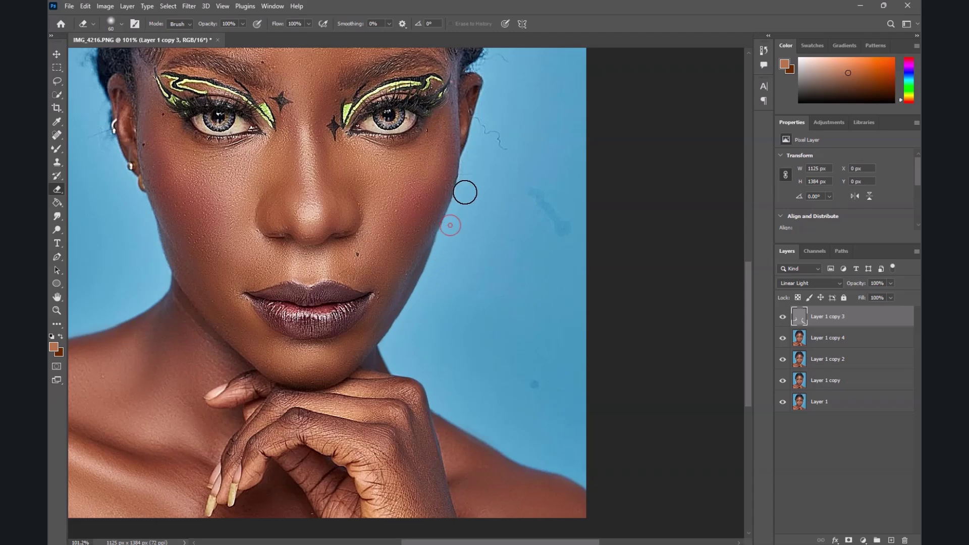
{"action": "left_click", "coordinate": [468, 162]}
{"action": "scroll", "coordinate": [463, 256], "scroll_direction": "down", "scroll_amount": 6}
{"action": "scroll", "coordinate": [387, 80], "scroll_direction": "up", "scroll_amount": 3}
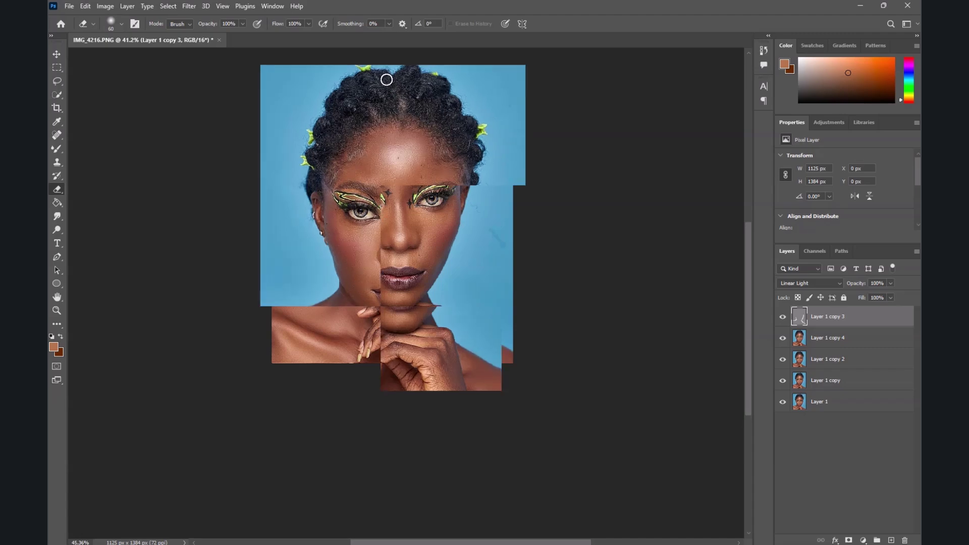
{"action": "scroll", "coordinate": [387, 80], "scroll_direction": "up", "scroll_amount": 1}
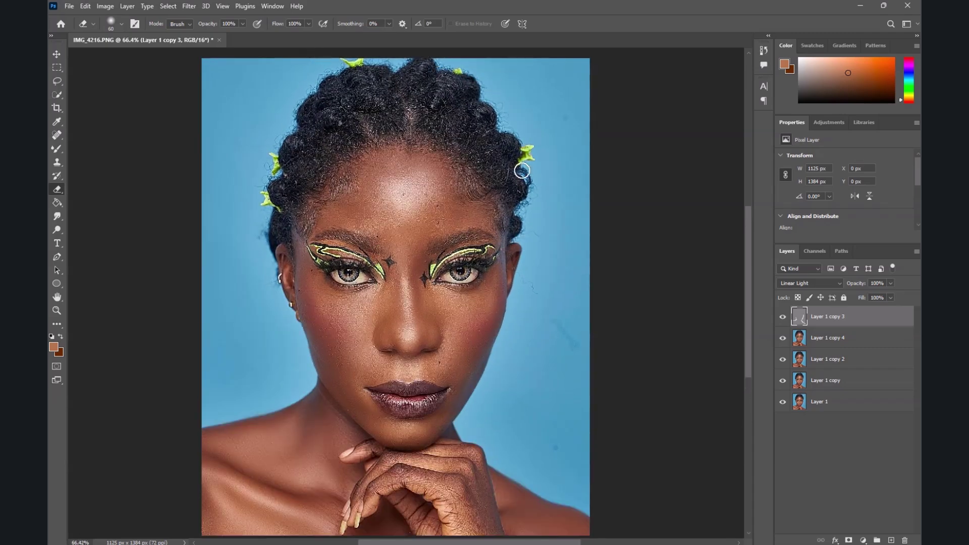
Compare the portrait with and without the High Pass texture by toggling Layer 1 copy 3's visibility.
{"action": "scroll", "coordinate": [381, 275], "scroll_direction": "up", "scroll_amount": 3}
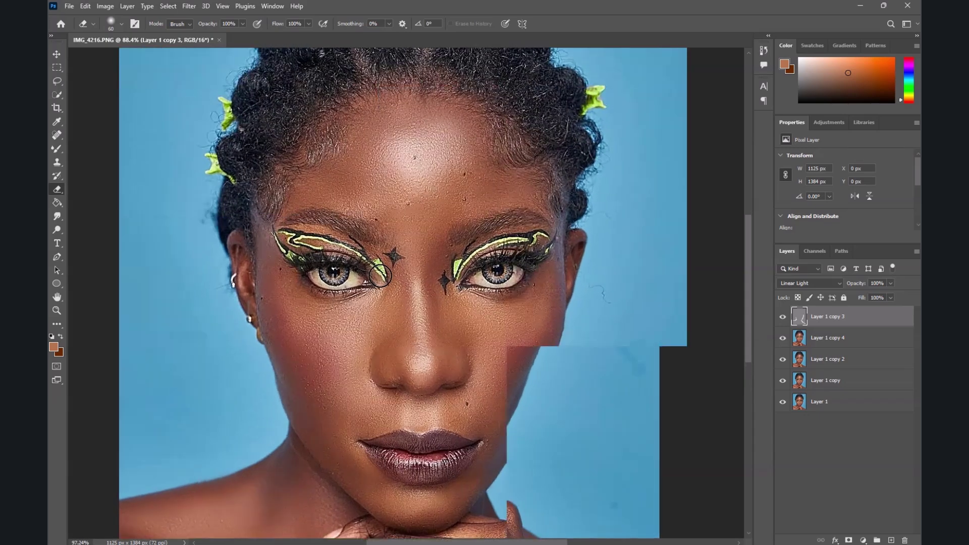
{"action": "left_click", "coordinate": [782, 316]}
{"action": "left_click", "coordinate": [782, 317]}
{"action": "left_click", "coordinate": [783, 317]}
{"action": "left_click", "coordinate": [782, 316]}
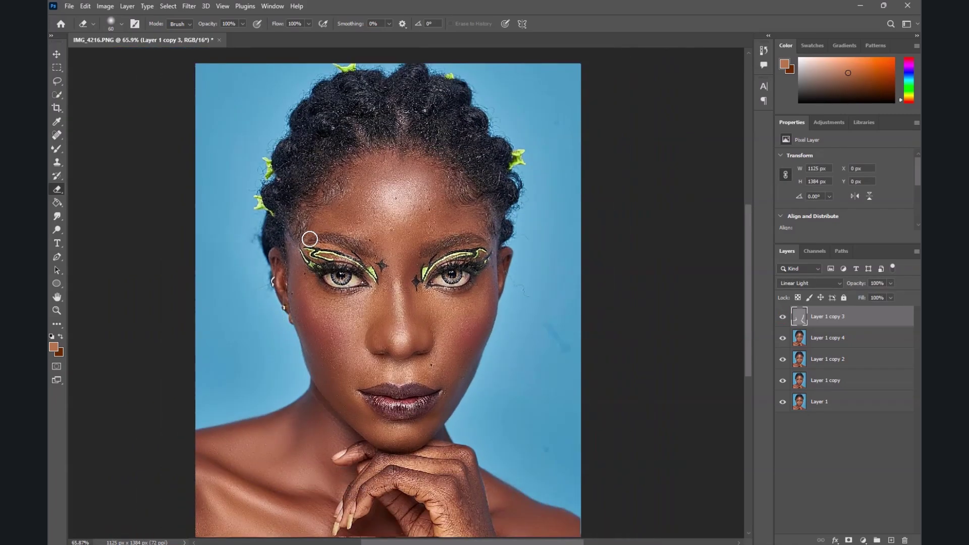
{"action": "scroll", "coordinate": [309, 239], "scroll_direction": "down", "scroll_amount": 2}
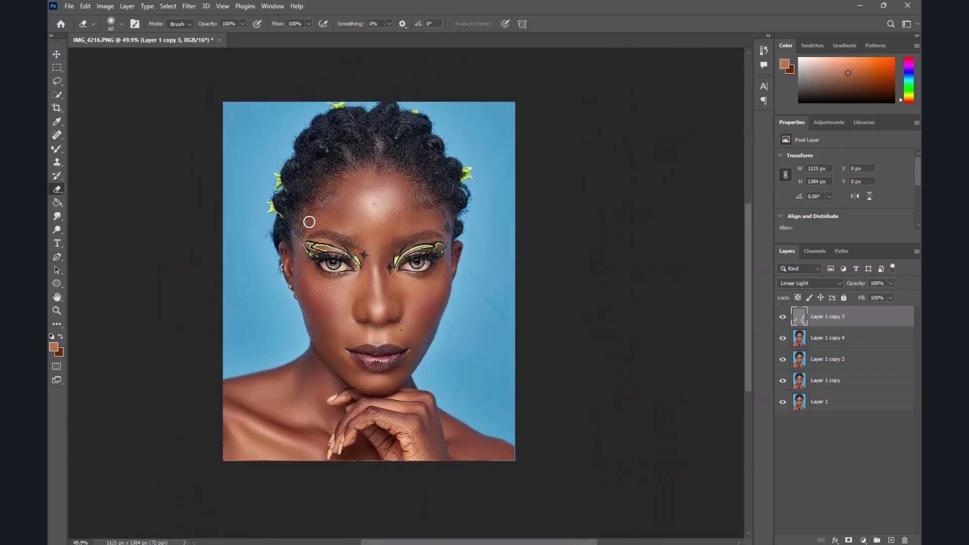
{"action": "scroll", "coordinate": [353, 313], "scroll_direction": "up", "scroll_amount": 1}
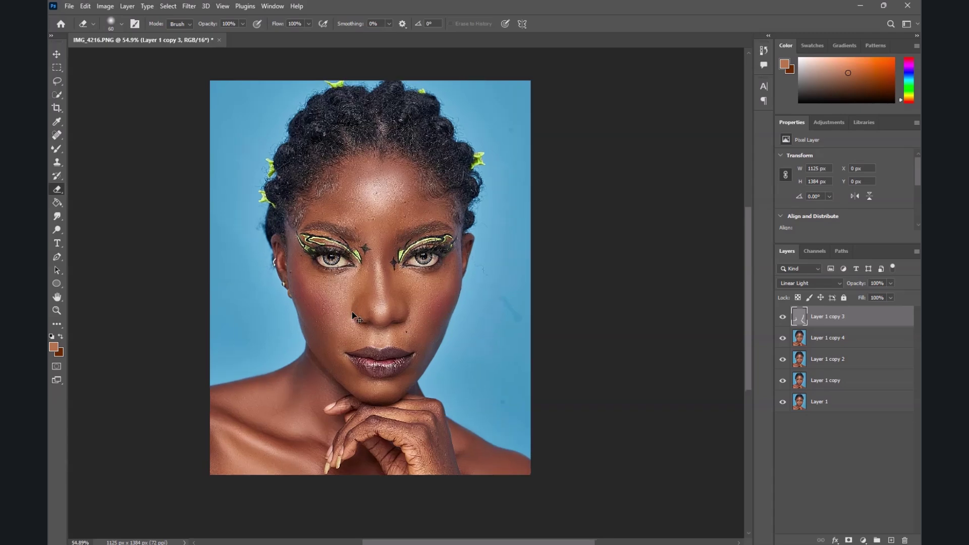
Merge Layer 1 copy 3 down into Layer 1 copy 4 and examine the retouched face at several zoom levels.
{"action": "key", "text": "Delete"}
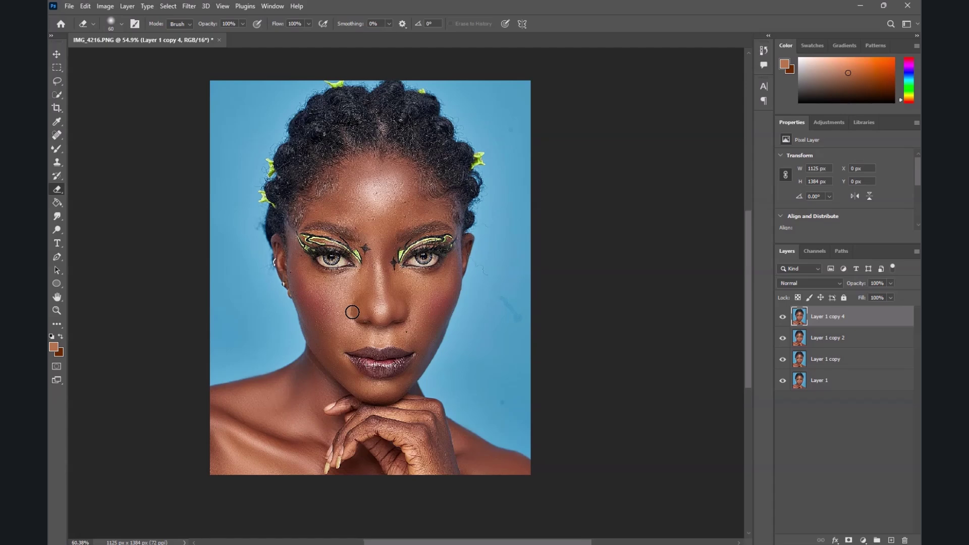
{"action": "scroll", "coordinate": [353, 312], "scroll_direction": "up", "scroll_amount": 3}
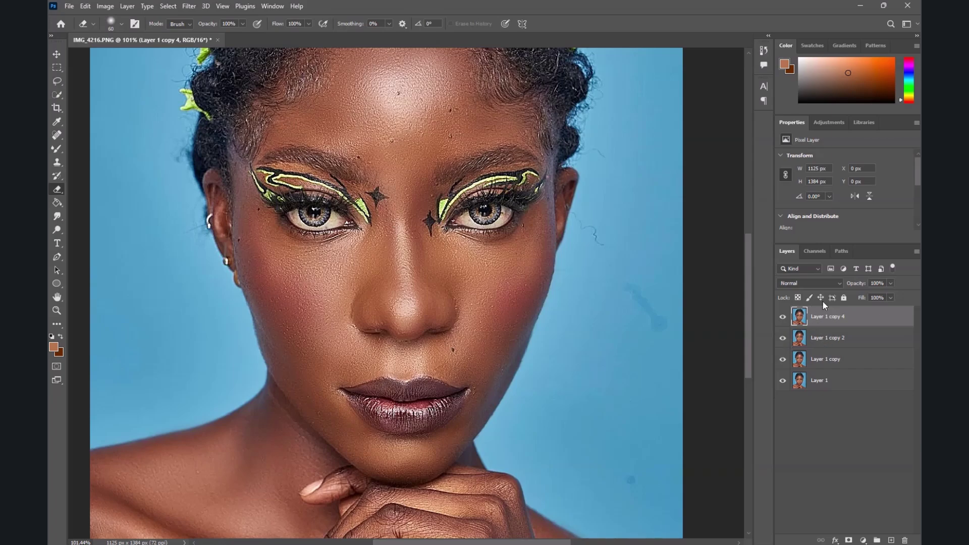
{"action": "scroll", "coordinate": [398, 216], "scroll_direction": "down", "scroll_amount": 3}
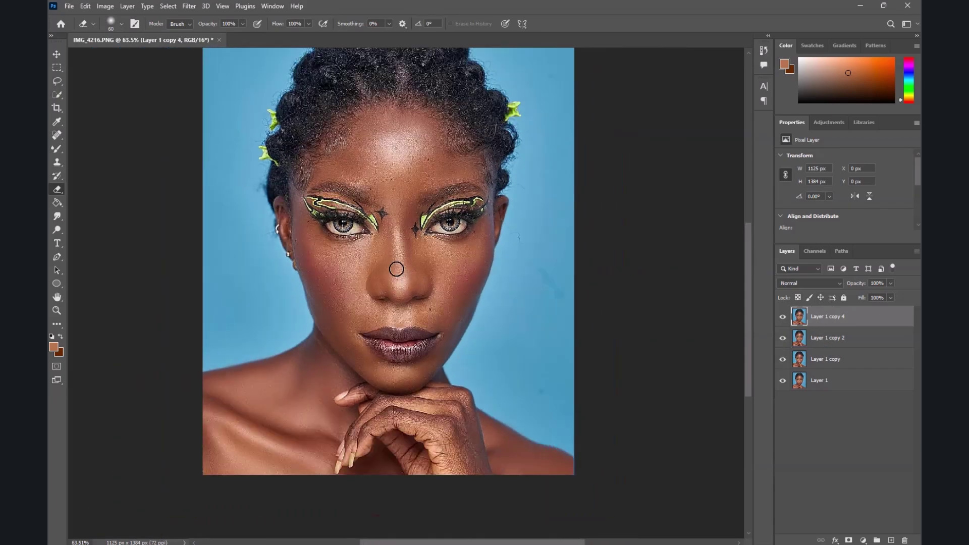
{"action": "scroll", "coordinate": [358, 173], "scroll_direction": "up", "scroll_amount": 2}
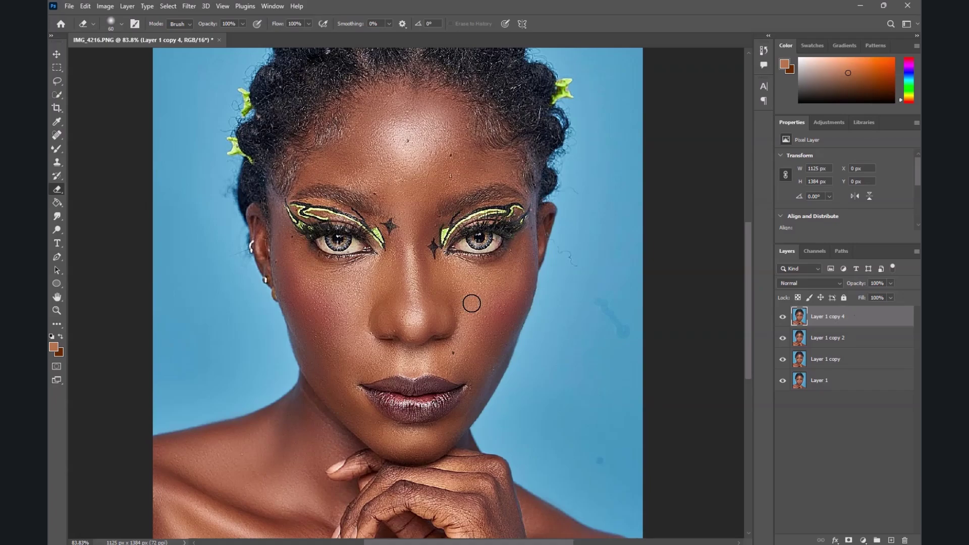
{"action": "scroll", "coordinate": [472, 303], "scroll_direction": "down", "scroll_amount": 1}
{"action": "scroll", "coordinate": [408, 216], "scroll_direction": "up", "scroll_amount": 3}
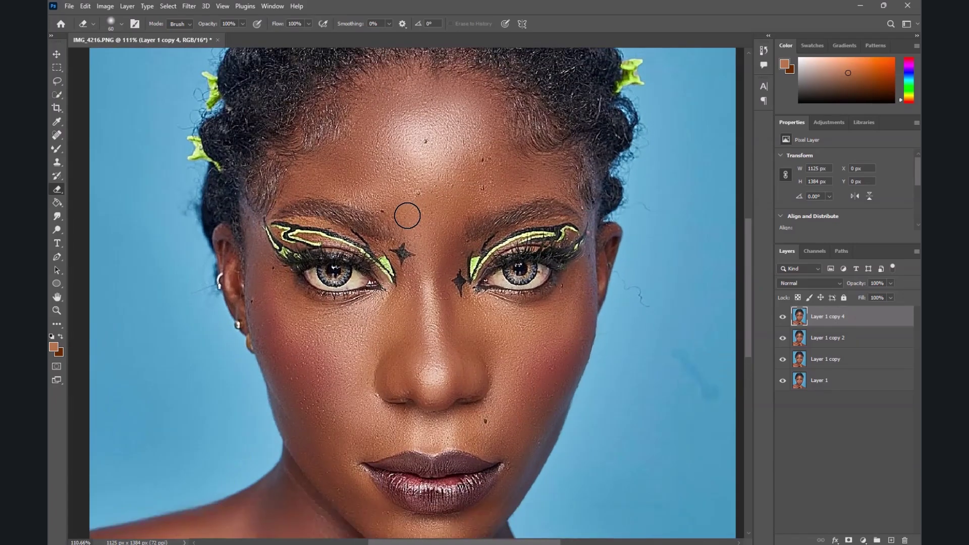
{"action": "scroll", "coordinate": [407, 216], "scroll_direction": "down", "scroll_amount": 3}
{"action": "scroll", "coordinate": [407, 230], "scroll_direction": "up", "scroll_amount": 2}
Brighten the irises of both eyes with the Dodge Tool at 90 px, using the Midtones range and 100% exposure.
{"action": "scroll", "coordinate": [406, 237], "scroll_direction": "up", "scroll_amount": 3}
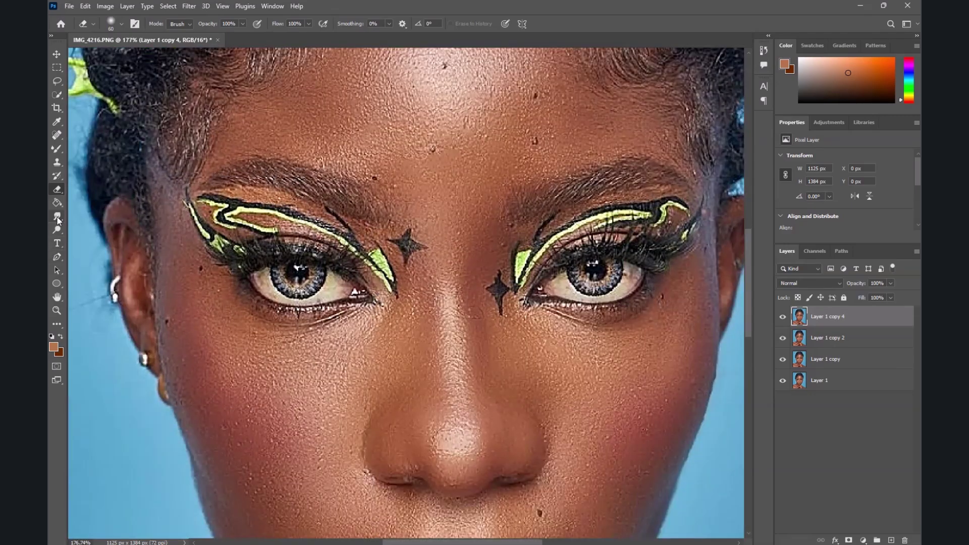
{"action": "left_click", "coordinate": [58, 218]}
{"action": "left_click", "coordinate": [57, 230]}
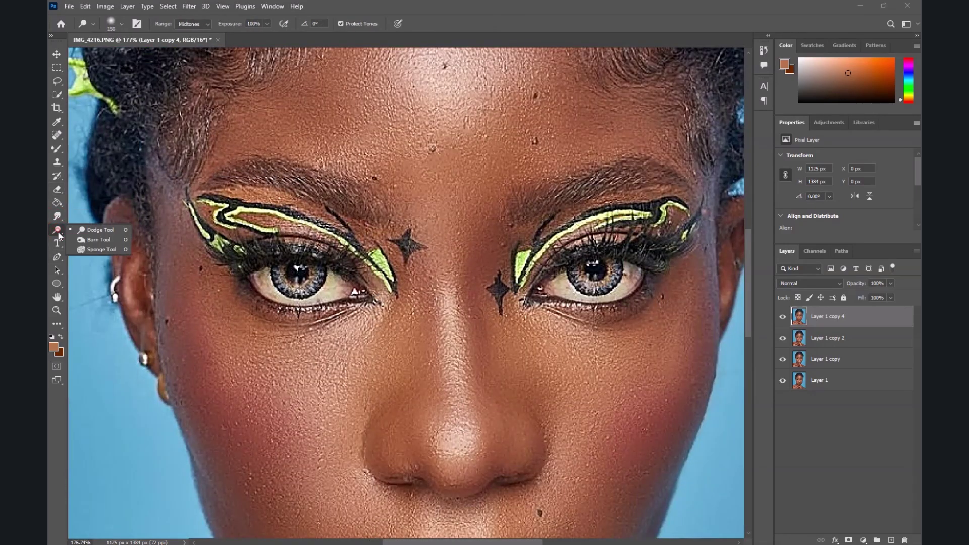
{"action": "left_click", "coordinate": [95, 233]}
{"action": "key", "text": "bracketleft"}
{"action": "key", "text": "bracketleft"}
{"action": "key", "text": "bracketleft"}
{"action": "scroll", "coordinate": [294, 273], "scroll_direction": "up", "scroll_amount": 3}
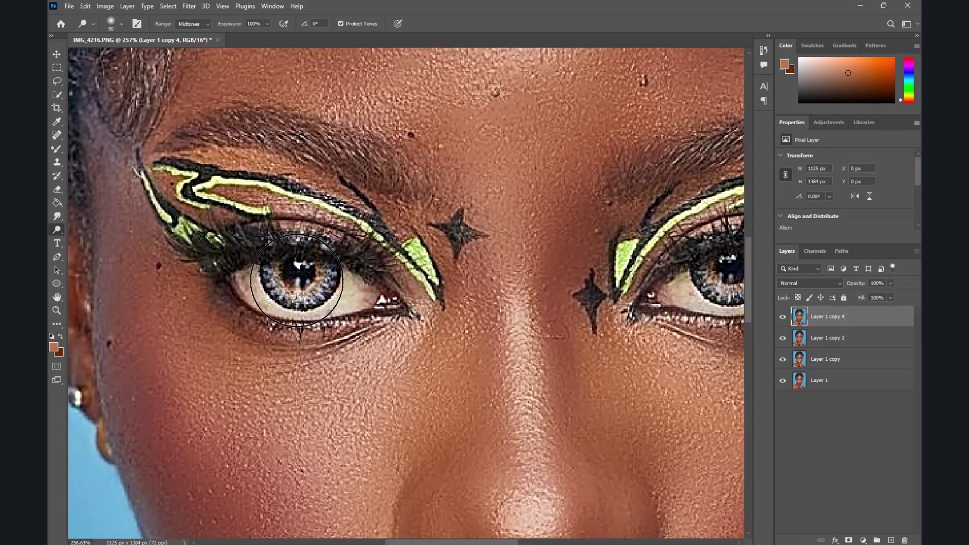
{"action": "mouse_move", "coordinate": [293, 280]}
{"action": "left_mouse_down"}
{"action": "mouse_move", "coordinate": [318, 282]}
{"action": "mouse_move", "coordinate": [289, 278]}
{"action": "left_mouse_up"}
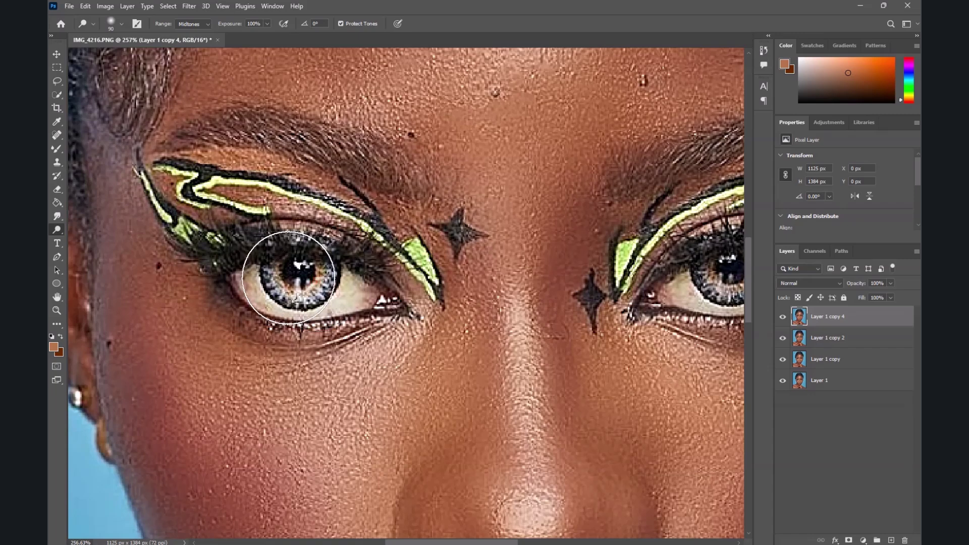
{"action": "scroll", "coordinate": [288, 278], "scroll_direction": "down", "scroll_amount": 3}
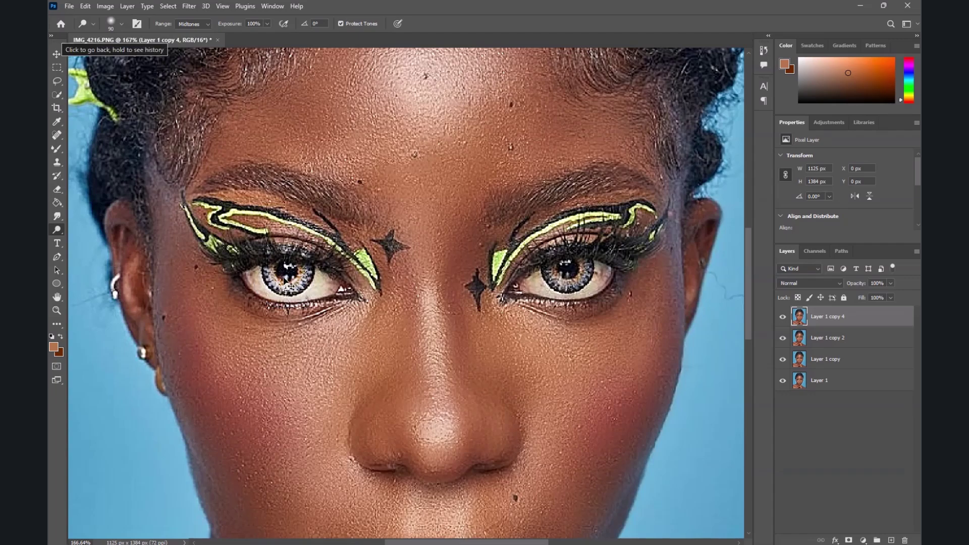
{"action": "scroll", "coordinate": [585, 283], "scroll_direction": "up", "scroll_amount": 2}
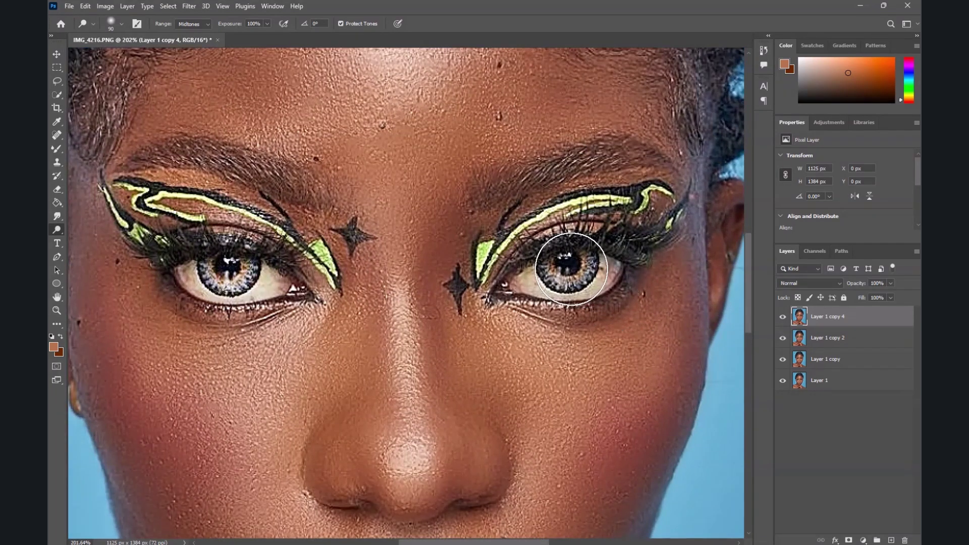
{"action": "scroll", "coordinate": [476, 250], "scroll_direction": "down", "scroll_amount": 1}
{"action": "scroll", "coordinate": [476, 251], "scroll_direction": "down", "scroll_amount": 3}
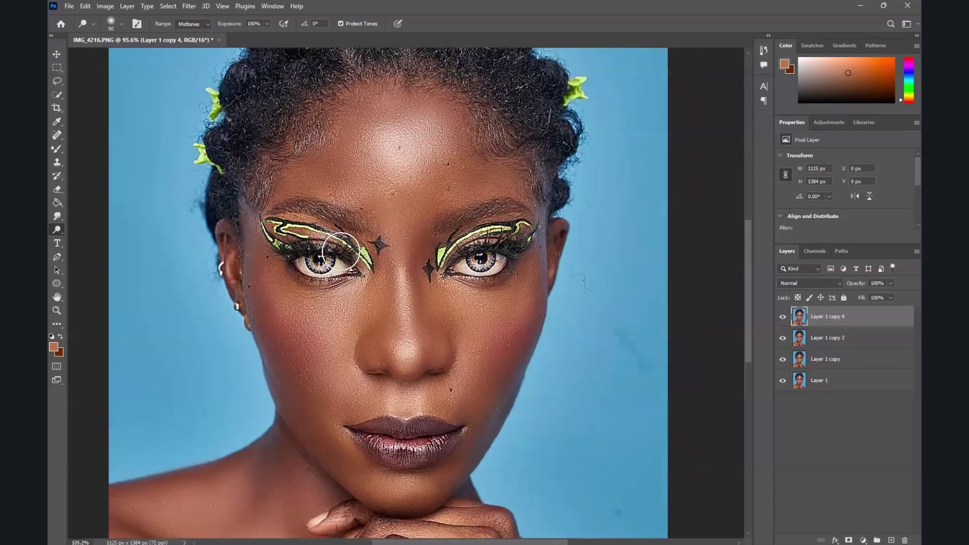
Set the foreground color to white (ffffff) and whiten the eye on the image's left with the Color Replacement Tool at 20 px in Color mode.
{"action": "scroll", "coordinate": [461, 244], "scroll_direction": "up", "scroll_amount": 4}
{"action": "left_click", "coordinate": [53, 347]}
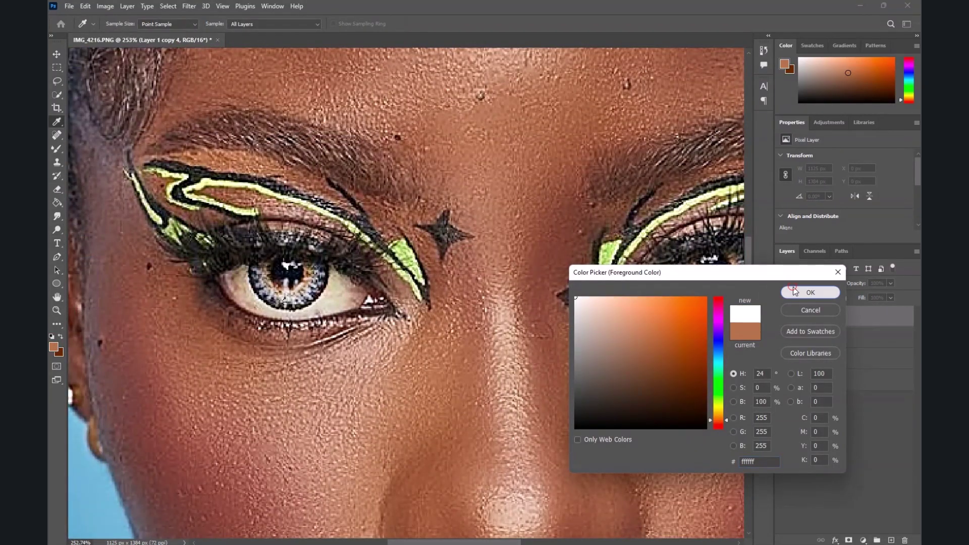
{"action": "left_click", "coordinate": [811, 292]}
{"action": "right_click", "coordinate": [50, 144]}
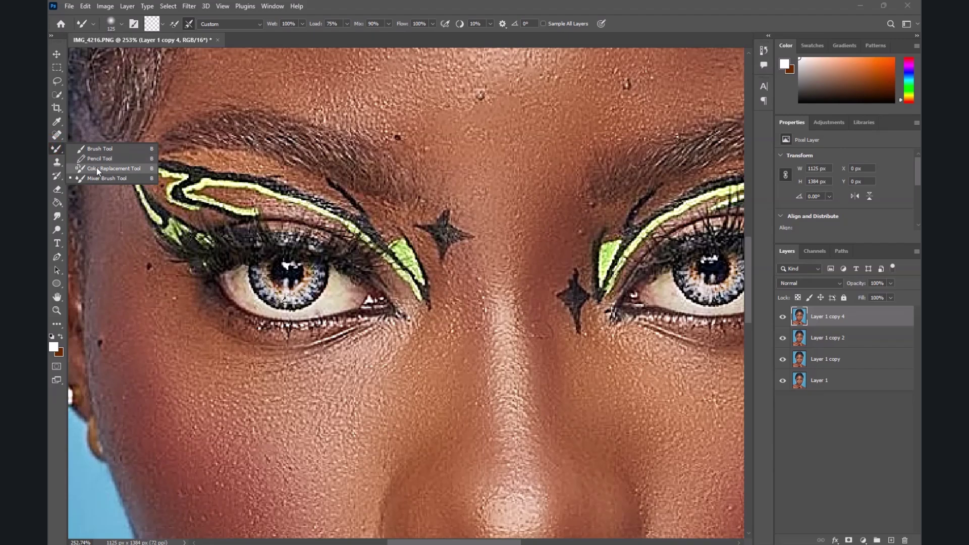
{"action": "left_click", "coordinate": [101, 169]}
{"action": "scroll", "coordinate": [225, 302], "scroll_direction": "up", "scroll_amount": 2}
{"action": "mouse_move", "coordinate": [261, 290]}
{"action": "left_mouse_down"}
{"action": "mouse_move", "coordinate": [277, 308]}
{"action": "mouse_move", "coordinate": [324, 308]}
{"action": "mouse_move", "coordinate": [359, 305]}
{"action": "mouse_move", "coordinate": [371, 281]}
{"action": "mouse_move", "coordinate": [392, 304]}
{"action": "mouse_move", "coordinate": [378, 311]}
{"action": "mouse_move", "coordinate": [382, 284]}
{"action": "mouse_move", "coordinate": [406, 292]}
{"action": "mouse_move", "coordinate": [382, 282]}
{"action": "mouse_move", "coordinate": [378, 302]}
{"action": "mouse_move", "coordinate": [373, 280]}
{"action": "mouse_move", "coordinate": [294, 309]}
{"action": "left_mouse_up"}
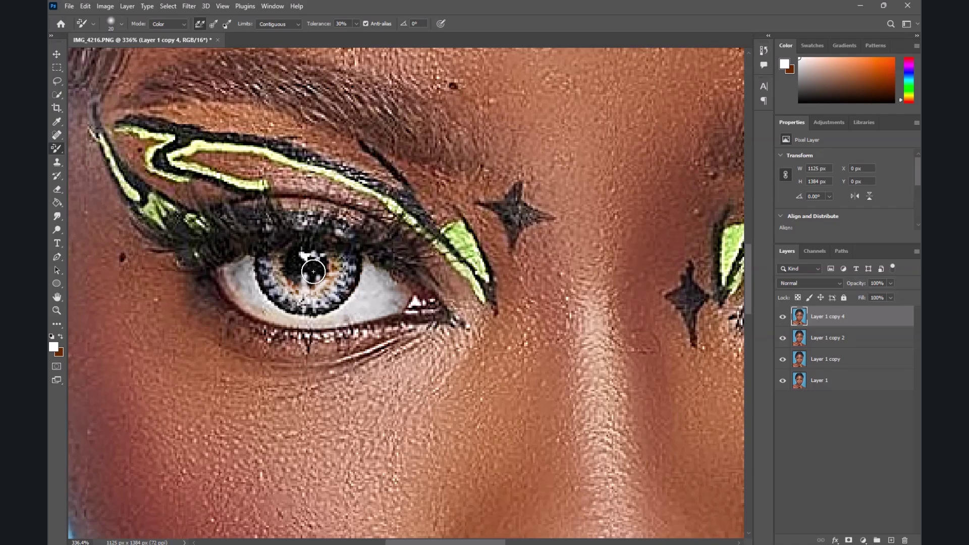
Compare the whitened eye with the original by toggling Layer 1 copy 4's visibility.
{"action": "scroll", "coordinate": [308, 260], "scroll_direction": "down", "scroll_amount": 5}
{"action": "scroll", "coordinate": [298, 278], "scroll_direction": "up", "scroll_amount": 3}
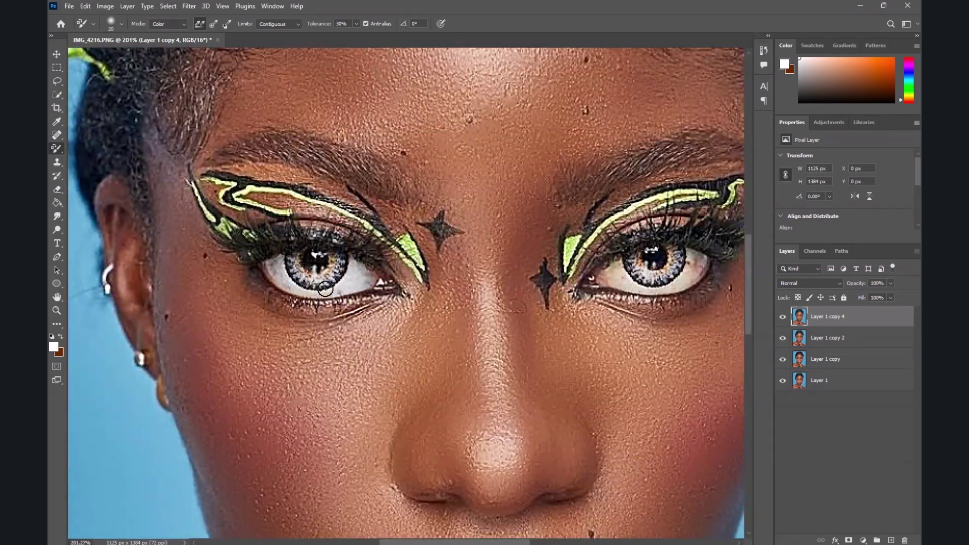
{"action": "scroll", "coordinate": [320, 288], "scroll_direction": "down", "scroll_amount": 4}
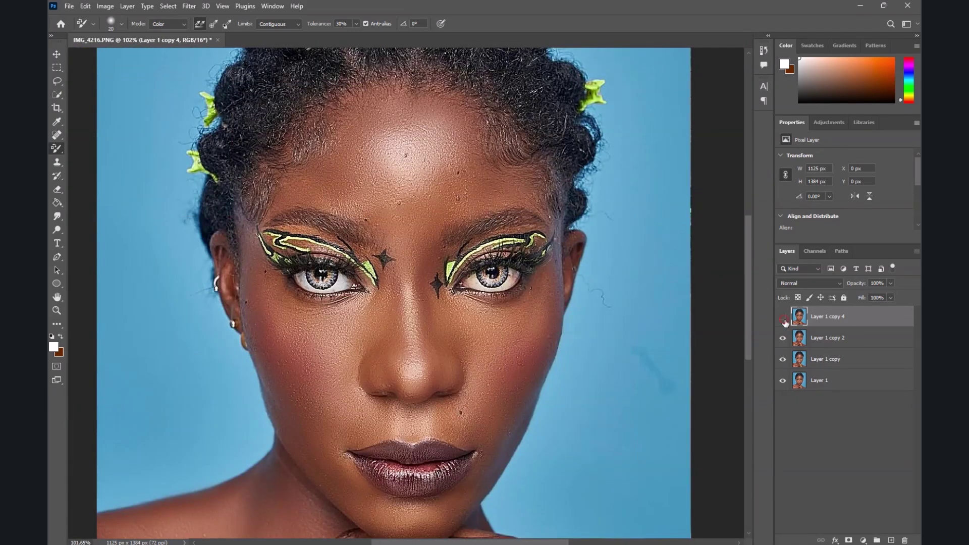
{"action": "left_click", "coordinate": [783, 318]}
Whiten the eye on the image's right with the Color Replacement Tool at 20 px.
{"action": "scroll", "coordinate": [499, 293], "scroll_direction": "up", "scroll_amount": 5}
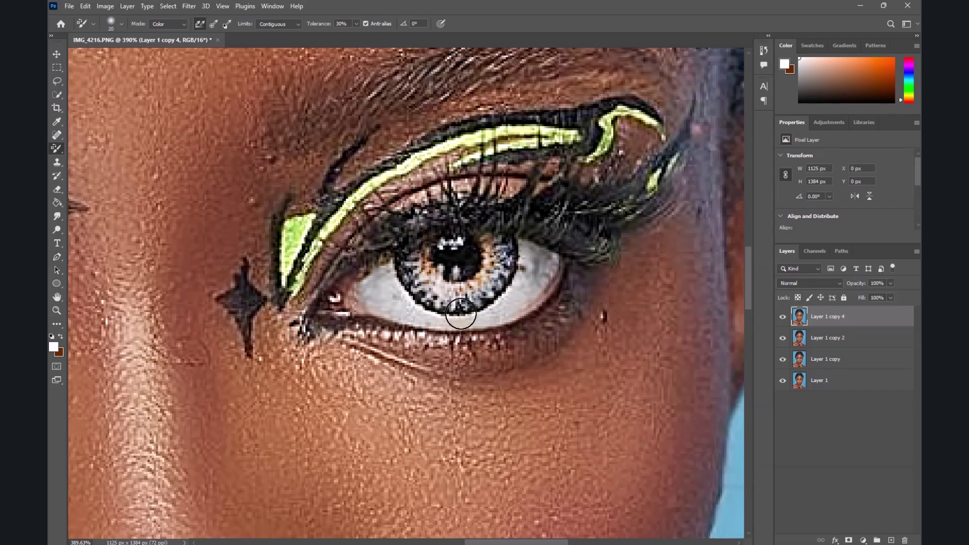
{"action": "scroll", "coordinate": [460, 295], "scroll_direction": "down", "scroll_amount": 3}
{"action": "scroll", "coordinate": [460, 295], "scroll_direction": "down", "scroll_amount": 5}
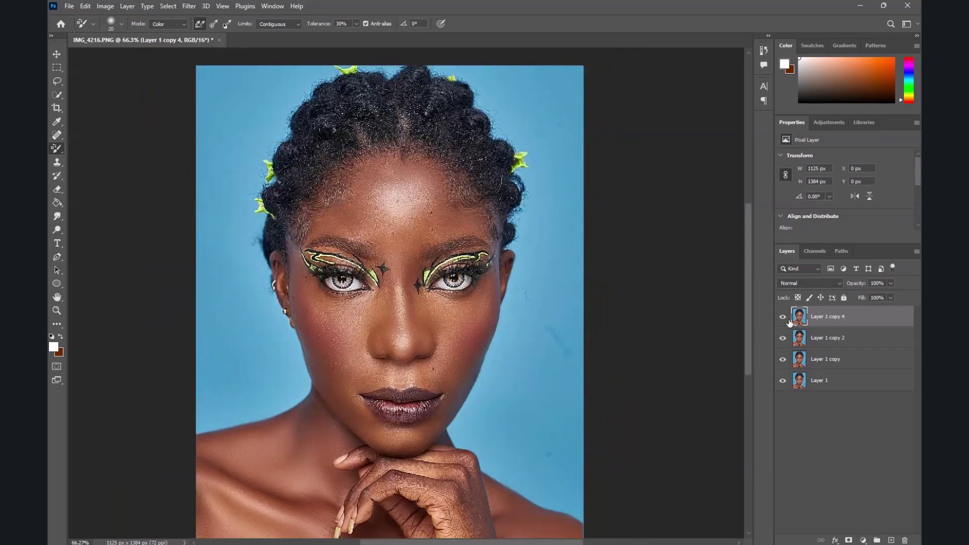
Compare the whole portrait with and without Layer 1 copy 4.
{"action": "left_click", "coordinate": [789, 321]}
{"action": "left_click", "coordinate": [790, 321]}
{"action": "scroll", "coordinate": [402, 283], "scroll_direction": "down", "scroll_amount": 2}
Activate the Dodge Tool and duplicate the top layer twice to create Layer 1 copy 5 and Layer 1 copy 6.
{"action": "scroll", "coordinate": [389, 133], "scroll_direction": "up", "scroll_amount": 4}
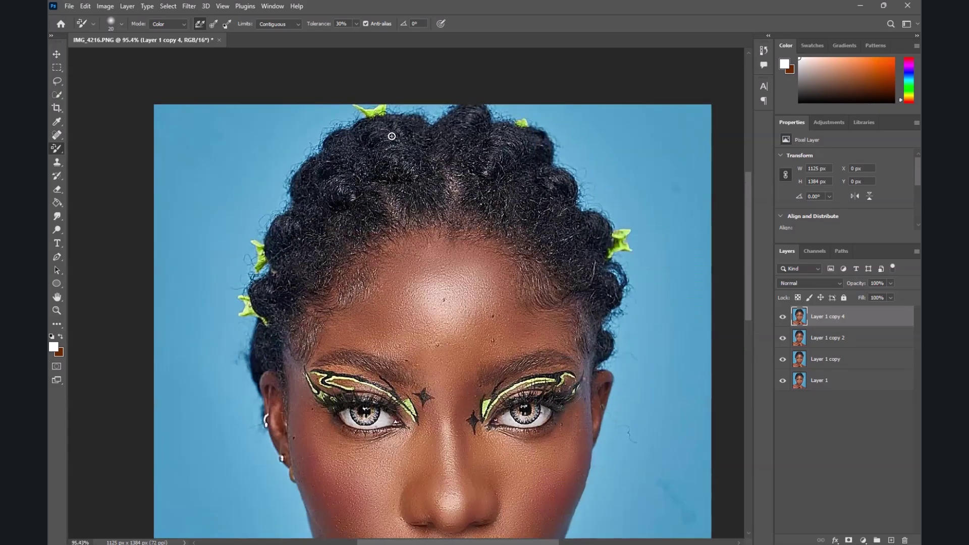
{"action": "scroll", "coordinate": [389, 134], "scroll_direction": "up", "scroll_amount": 3}
{"action": "left_click", "coordinate": [57, 230]}
{"action": "scroll", "coordinate": [590, 281], "scroll_direction": "down", "scroll_amount": 4}
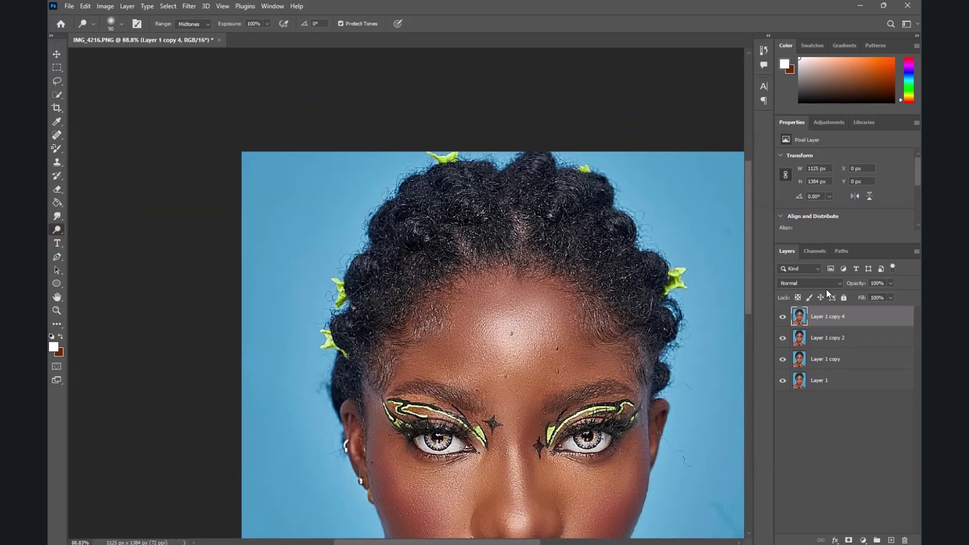
{"action": "scroll", "coordinate": [415, 298], "scroll_direction": "up", "scroll_amount": 3}
{"action": "scroll", "coordinate": [178, 229], "scroll_direction": "down", "scroll_amount": 2}
{"action": "scroll", "coordinate": [674, 248], "scroll_direction": "up", "scroll_amount": 3}
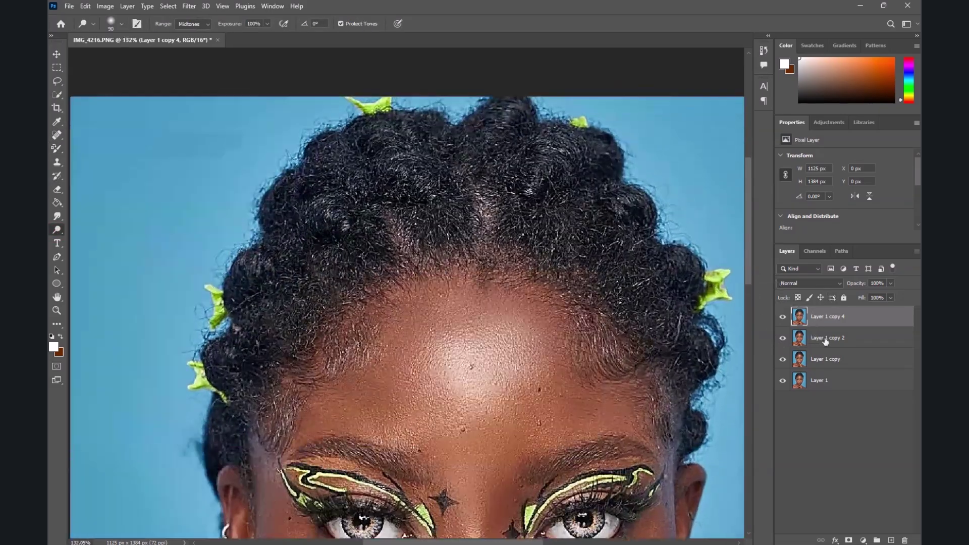
{"action": "key", "text": "ctrl+j"}
{"action": "right_click", "coordinate": [870, 320]}
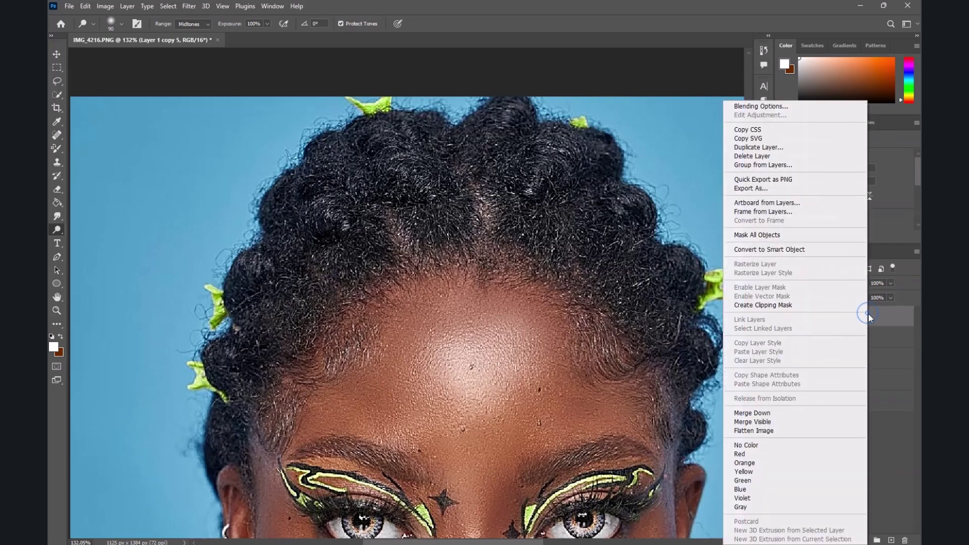
{"action": "left_click", "coordinate": [755, 150]}
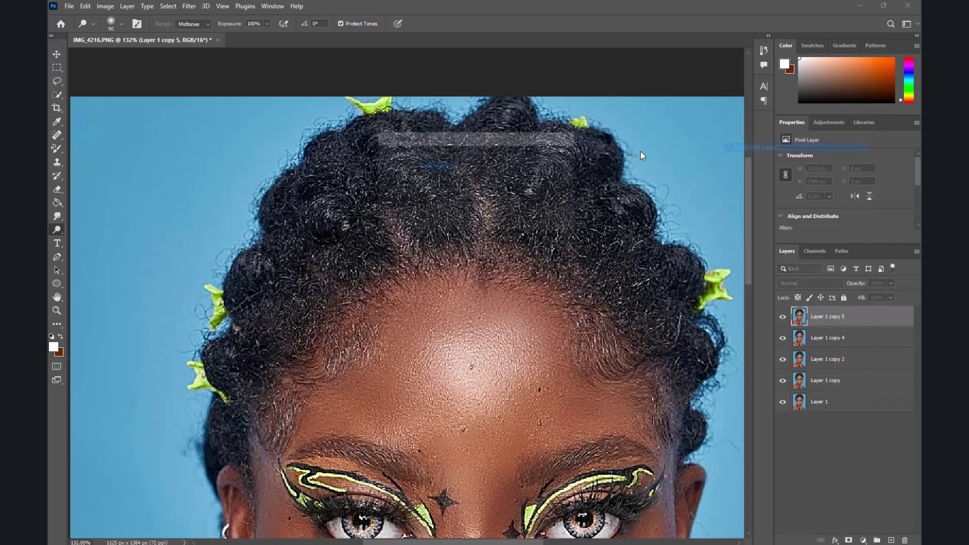
{"action": "left_click", "coordinate": [566, 155]}
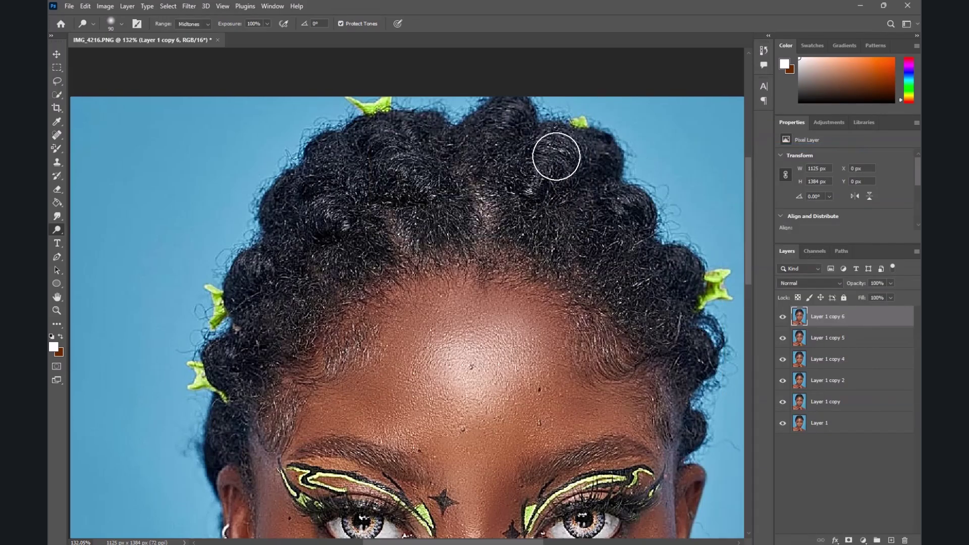
Brighten the highlights across the hair on Layer 1 copy 6 with the Dodge Tool at 90 px in Midtones.
{"action": "mouse_move", "coordinate": [493, 167]}
{"action": "left_mouse_down"}
{"action": "mouse_move", "coordinate": [511, 116]}
{"action": "mouse_move", "coordinate": [392, 133]}
{"action": "mouse_move", "coordinate": [447, 219]}
{"action": "mouse_move", "coordinate": [376, 242]}
{"action": "mouse_move", "coordinate": [297, 204]}
{"action": "mouse_move", "coordinate": [316, 168]}
{"action": "mouse_move", "coordinate": [339, 173]}
{"action": "mouse_move", "coordinate": [375, 207]}
{"action": "mouse_move", "coordinate": [417, 209]}
{"action": "mouse_move", "coordinate": [415, 185]}
{"action": "mouse_move", "coordinate": [387, 153]}
{"action": "mouse_move", "coordinate": [501, 173]}
{"action": "mouse_move", "coordinate": [544, 160]}
{"action": "mouse_move", "coordinate": [541, 227]}
{"action": "mouse_move", "coordinate": [588, 233]}
{"action": "mouse_move", "coordinate": [638, 208]}
{"action": "mouse_move", "coordinate": [606, 222]}
{"action": "mouse_move", "coordinate": [625, 287]}
{"action": "mouse_move", "coordinate": [678, 270]}
{"action": "mouse_move", "coordinate": [640, 294]}
{"action": "mouse_move", "coordinate": [657, 270]}
{"action": "left_mouse_up"}
{"action": "mouse_move", "coordinate": [277, 277]}
{"action": "left_mouse_down"}
{"action": "mouse_move", "coordinate": [251, 272]}
{"action": "mouse_move", "coordinate": [268, 307]}
{"action": "mouse_move", "coordinate": [231, 353]}
{"action": "mouse_move", "coordinate": [298, 208]}
{"action": "mouse_move", "coordinate": [349, 159]}
{"action": "mouse_move", "coordinate": [333, 155]}
{"action": "left_mouse_up"}
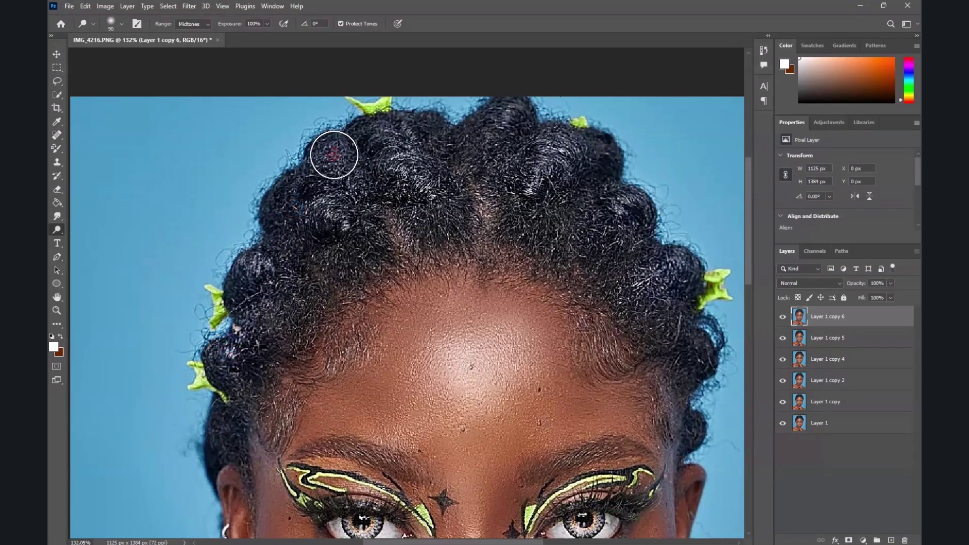
{"action": "scroll", "coordinate": [433, 165], "scroll_direction": "down", "scroll_amount": 5}
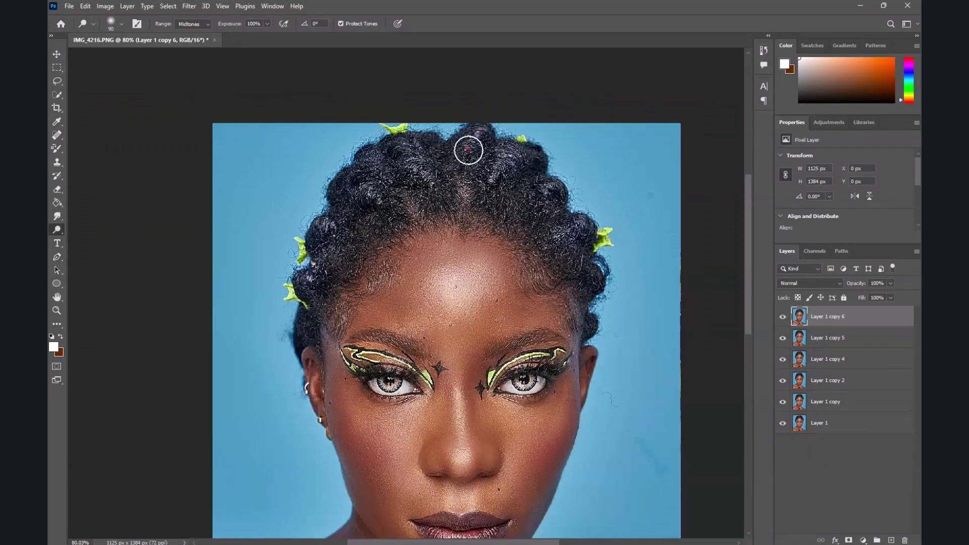
Compare the hair before and after dodging by toggling Layer 1 copy 6's visibility.
{"action": "scroll", "coordinate": [439, 190], "scroll_direction": "down", "scroll_amount": 5}
{"action": "scroll", "coordinate": [427, 222], "scroll_direction": "up", "scroll_amount": 3}
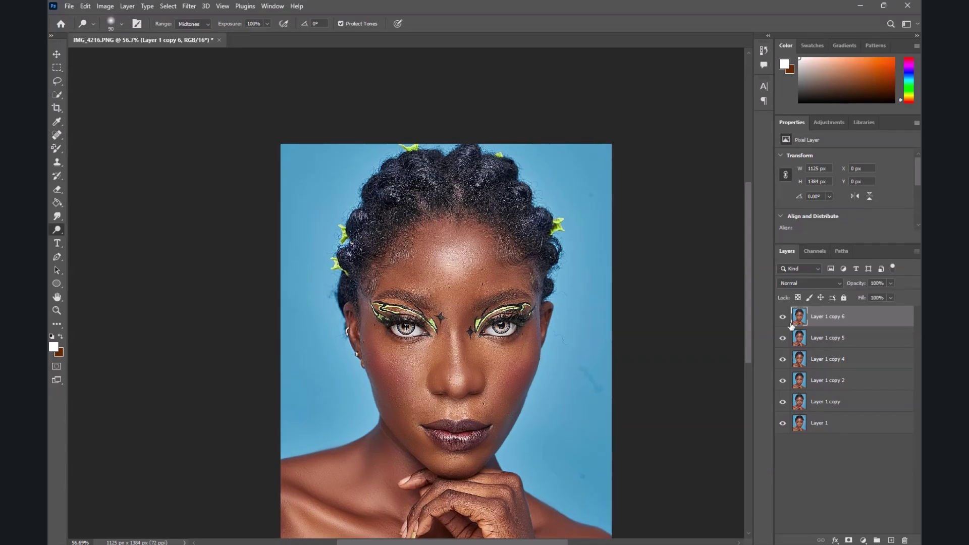
{"action": "left_click", "coordinate": [789, 318]}
{"action": "scroll", "coordinate": [506, 271], "scroll_direction": "up", "scroll_amount": 1}
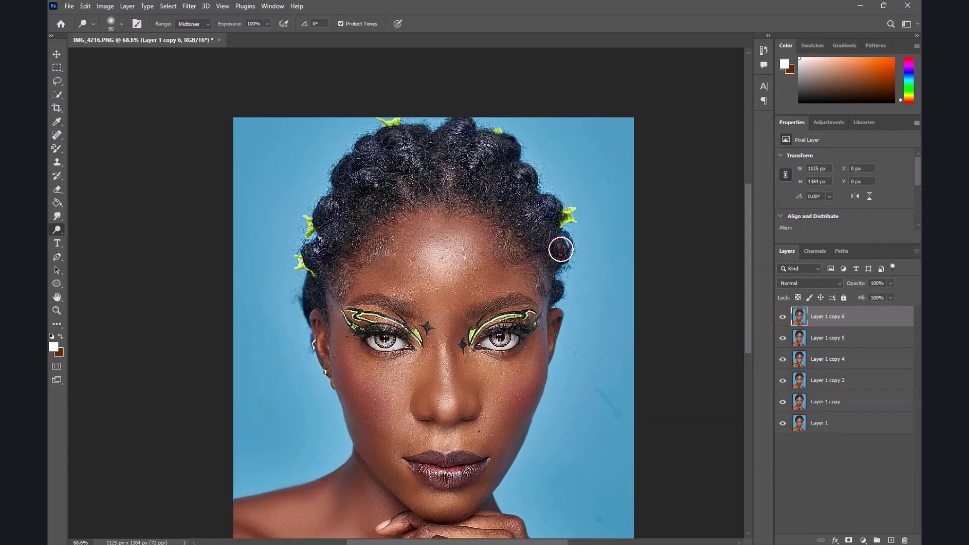
{"action": "scroll", "coordinate": [353, 258], "scroll_direction": "down", "scroll_amount": 3}
{"action": "scroll", "coordinate": [433, 286], "scroll_direction": "up", "scroll_amount": 2}
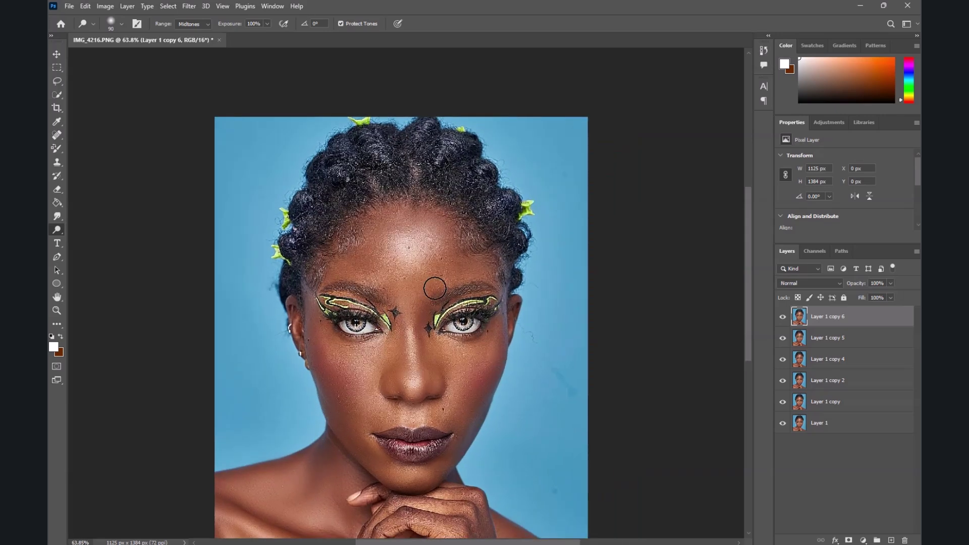
Brighten the center of the forehead with the Dodge Tool enlarged to 250 px.
{"action": "key", "text": "bracketright"}
{"action": "key", "text": "bracketright"}
{"action": "key", "text": "bracketright"}
{"action": "key", "text": "bracketright"}
{"action": "scroll", "coordinate": [433, 289], "scroll_direction": "up", "scroll_amount": 2}
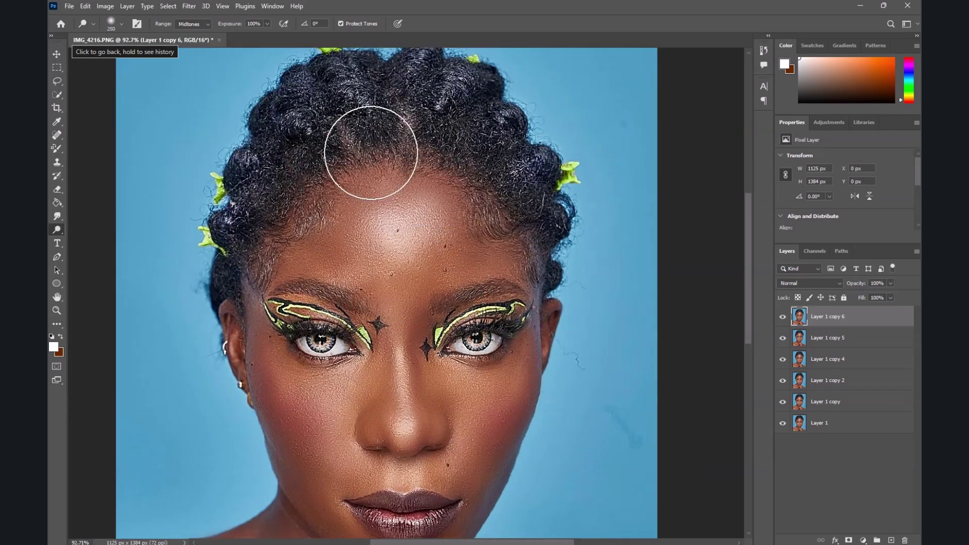
{"action": "left_click", "coordinate": [400, 228]}
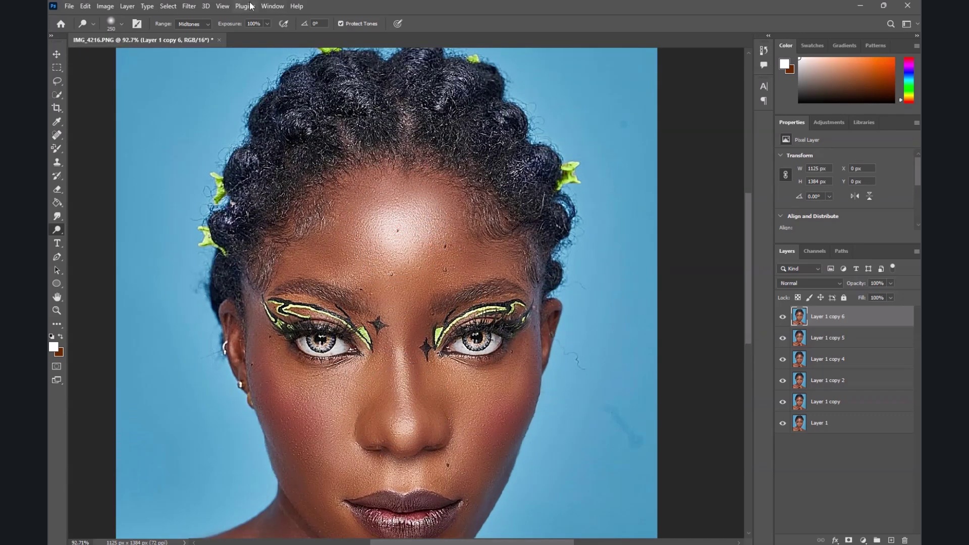
Brighten the bridge of the nose with the Dodge Tool reduced to 175 px.
{"action": "key", "text": "bracketleft"}
{"action": "key", "text": "bracketleft"}
{"action": "key", "text": "bracketleft"}
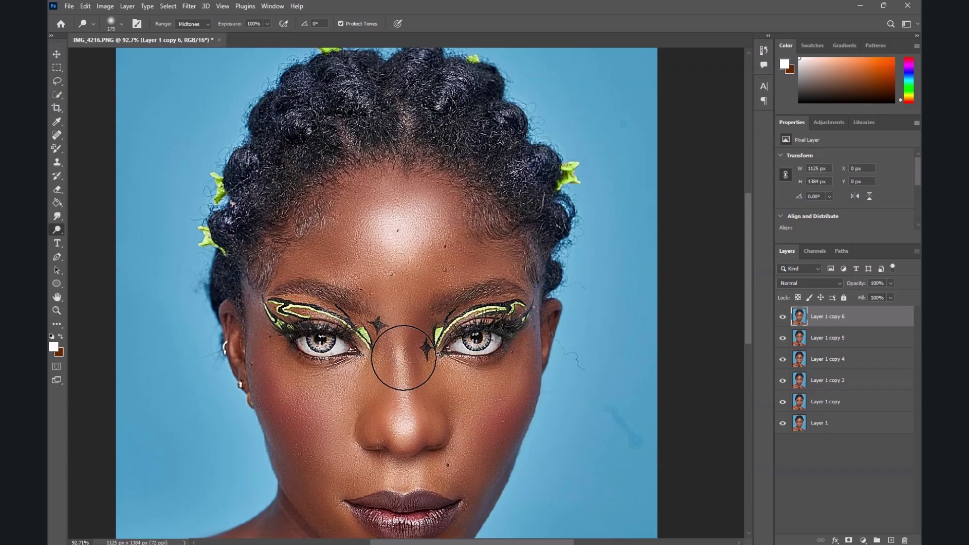
{"action": "scroll", "coordinate": [394, 287], "scroll_direction": "down", "scroll_amount": 2}
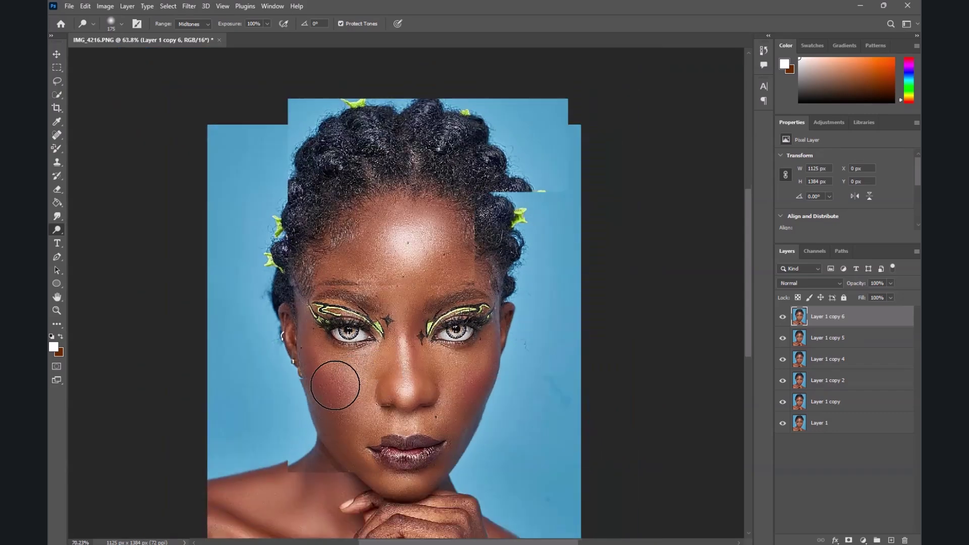
Brighten both cheeks with the Dodge Tool at 250 px.
{"action": "scroll", "coordinate": [333, 385], "scroll_direction": "up", "scroll_amount": 1}
{"action": "key", "text": "bracketright"}
{"action": "key", "text": "bracketright"}
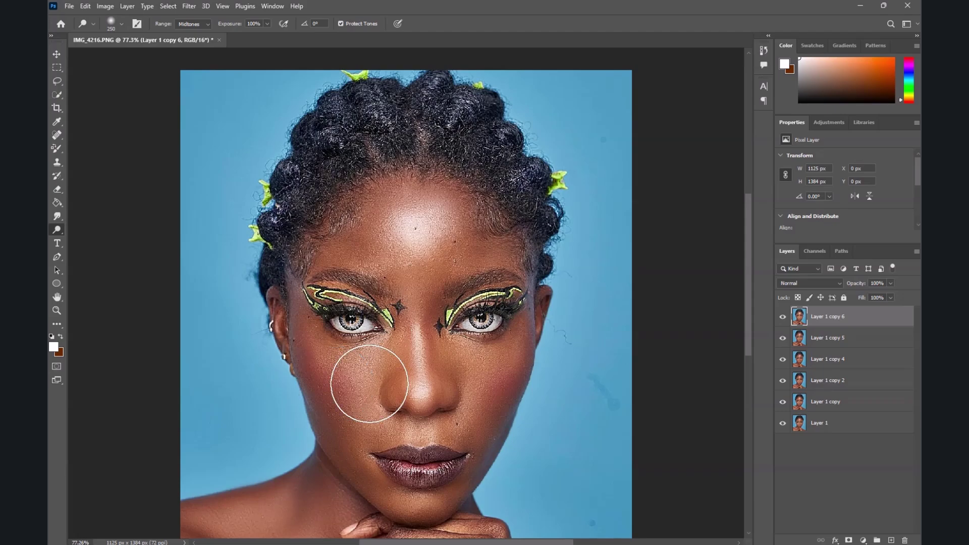
{"action": "scroll", "coordinate": [396, 379], "scroll_direction": "up", "scroll_amount": 3}
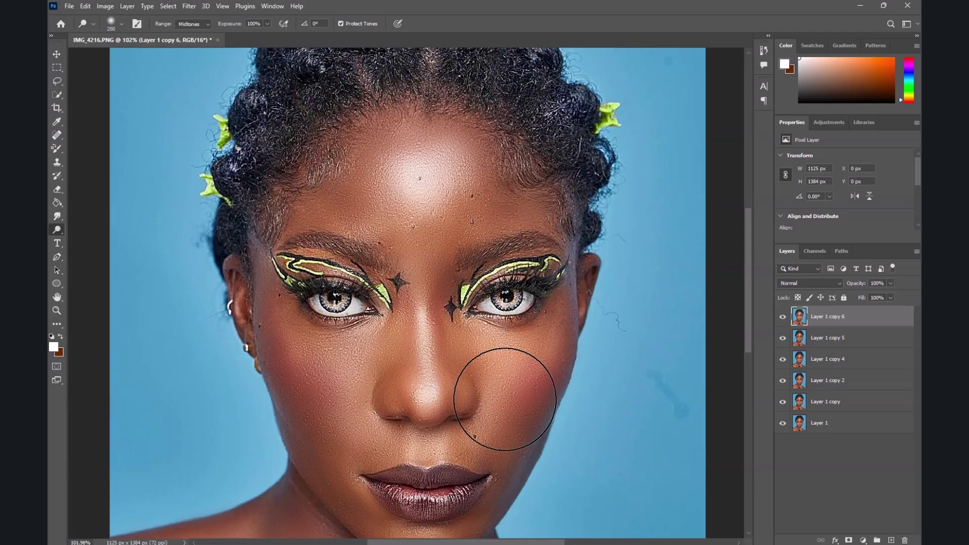
{"action": "scroll", "coordinate": [380, 371], "scroll_direction": "down", "scroll_amount": 1}
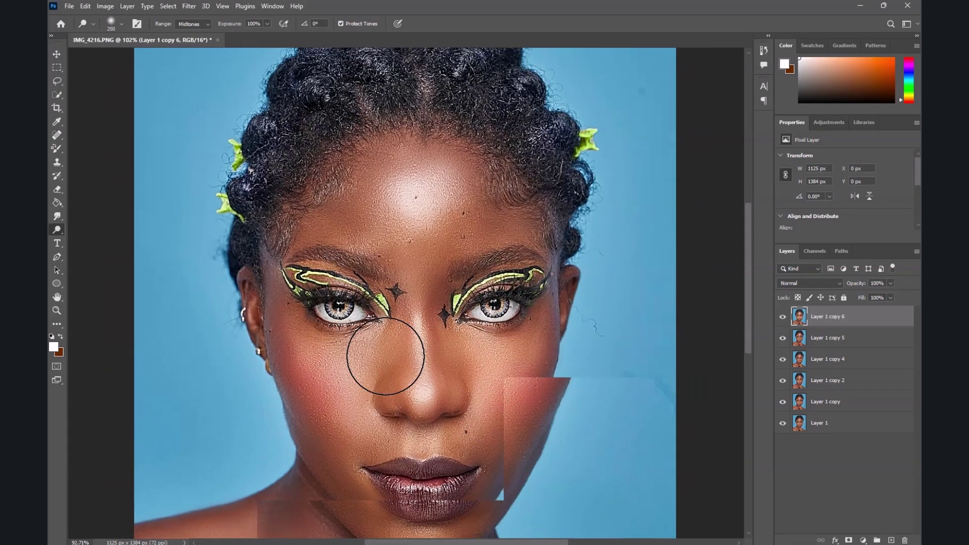
Brighten the shoulders, upper chest and hand with the Dodge Tool at 250 px.
{"action": "scroll", "coordinate": [380, 371], "scroll_direction": "down", "scroll_amount": 3}
{"action": "scroll", "coordinate": [391, 414], "scroll_direction": "up", "scroll_amount": 2}
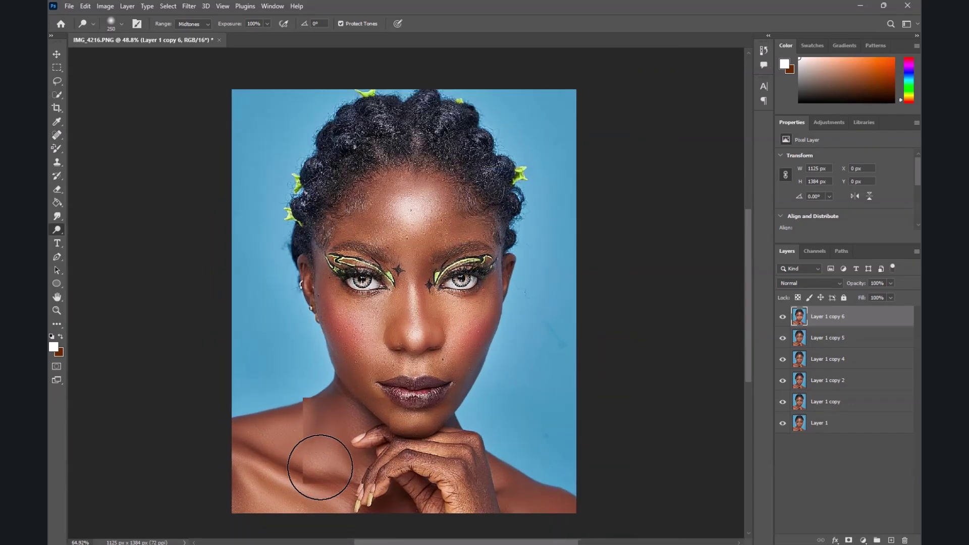
{"action": "left_click", "coordinate": [235, 468]}
{"action": "left_click", "coordinate": [280, 495]}
{"action": "left_click", "coordinate": [289, 437]}
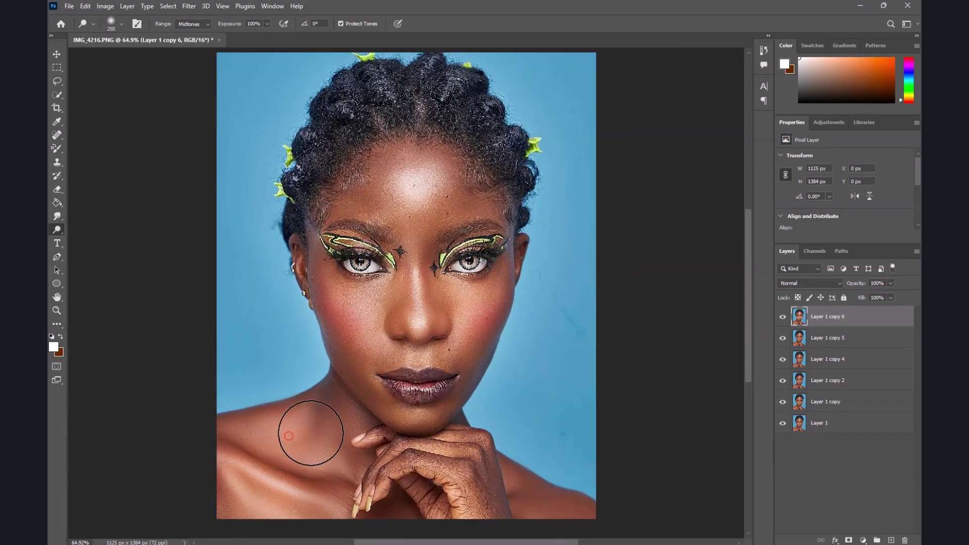
{"action": "left_click", "coordinate": [448, 463]}
{"action": "left_click", "coordinate": [524, 503]}
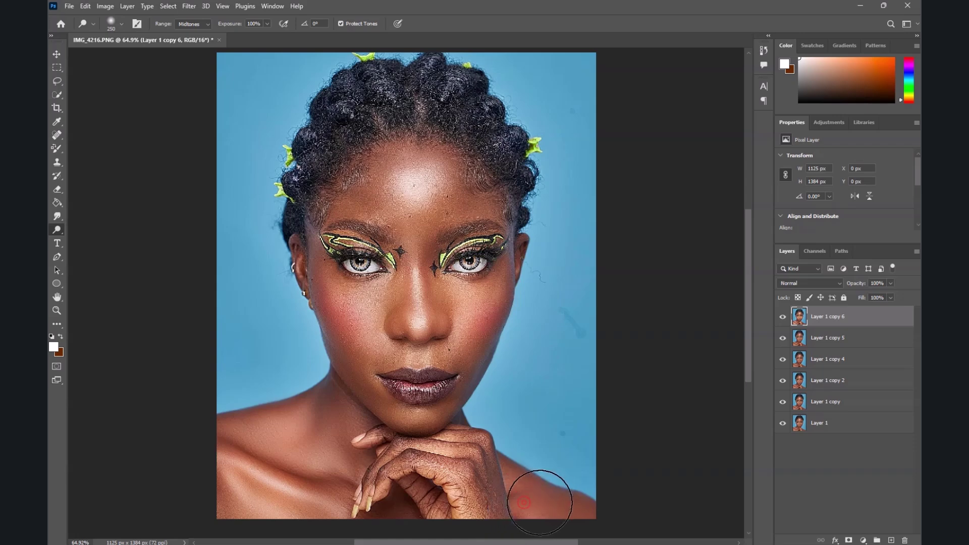
Brighten the chin and the area above the upper lip with the Dodge Tool reduced to 125 px.
{"action": "scroll", "coordinate": [416, 404], "scroll_direction": "up", "scroll_amount": 2}
{"action": "key", "text": "bracketleft"}
{"action": "key", "text": "bracketleft"}
{"action": "key", "text": "bracketleft"}
{"action": "key", "text": "bracketleft"}
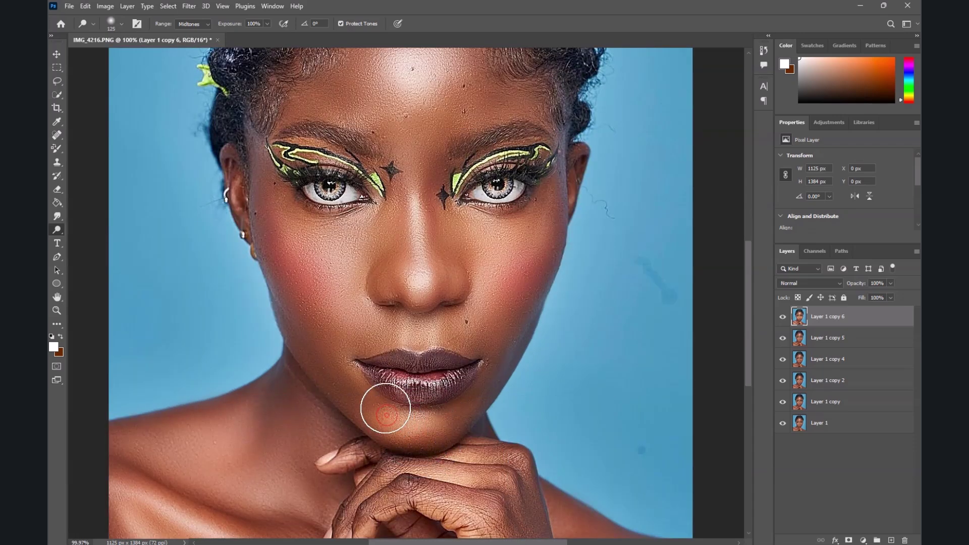
{"action": "scroll", "coordinate": [387, 401], "scroll_direction": "down", "scroll_amount": 2}
{"action": "scroll", "coordinate": [399, 359], "scroll_direction": "up", "scroll_amount": 3}
{"action": "mouse_move", "coordinate": [395, 373]}
{"action": "left_mouse_down"}
{"action": "mouse_move", "coordinate": [460, 370]}
{"action": "mouse_move", "coordinate": [411, 368]}
{"action": "left_mouse_up"}
{"action": "scroll", "coordinate": [416, 330], "scroll_direction": "up", "scroll_amount": 2}
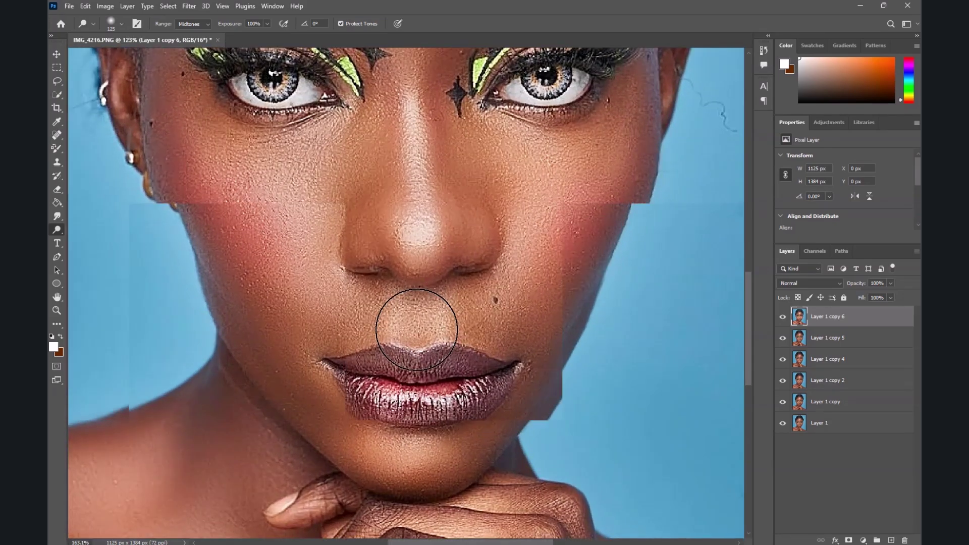
{"action": "scroll", "coordinate": [418, 329], "scroll_direction": "down", "scroll_amount": 2}
{"action": "scroll", "coordinate": [417, 342], "scroll_direction": "down", "scroll_amount": 5}
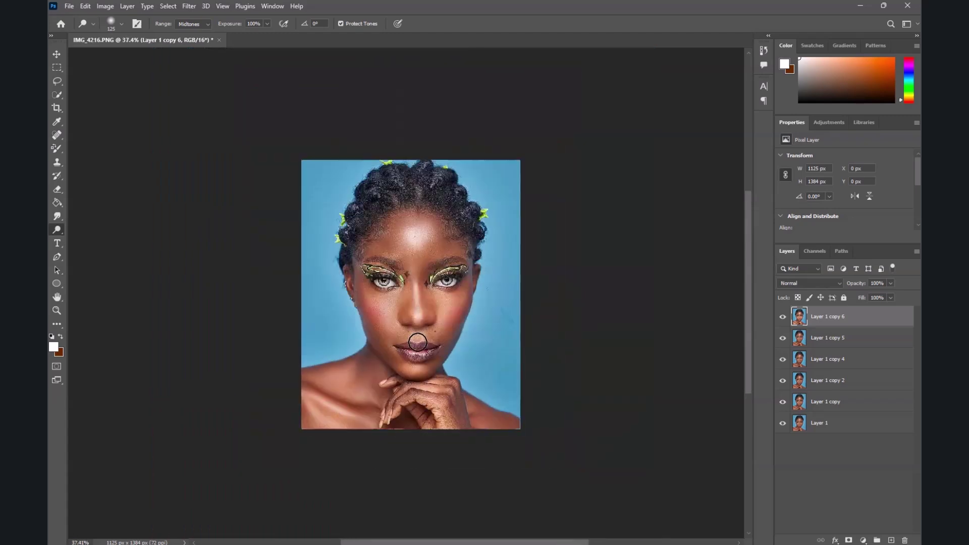
Lower the opacity of Layer 1 copy 6 to 70% and compare the portrait with that layer hidden and shown.
{"action": "scroll", "coordinate": [416, 228], "scroll_direction": "up", "scroll_amount": 2}
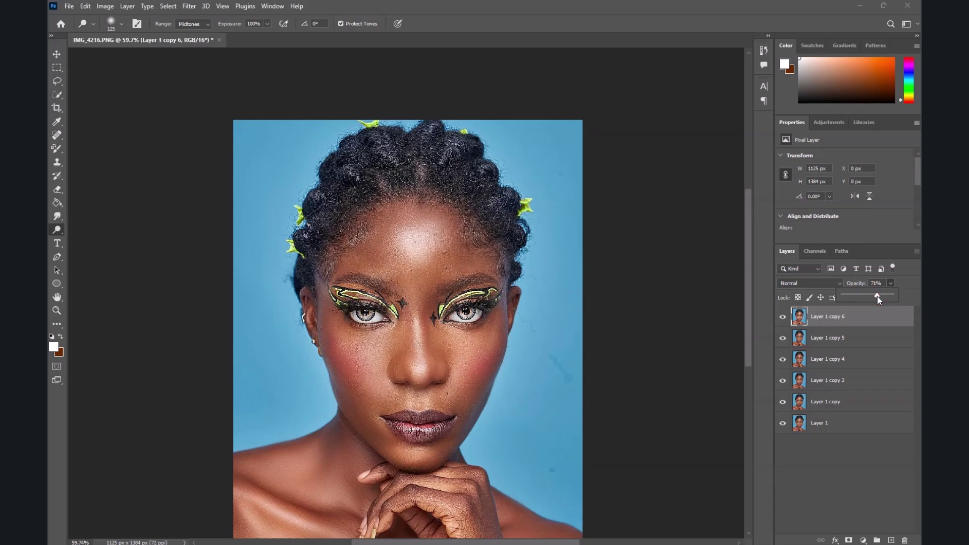
{"action": "left_click_drag", "start_coordinate": [877, 296], "coordinate": [876, 297]}
{"action": "scroll", "coordinate": [325, 236], "scroll_direction": "down", "scroll_amount": 2}
{"action": "scroll", "coordinate": [399, 268], "scroll_direction": "up", "scroll_amount": 2}
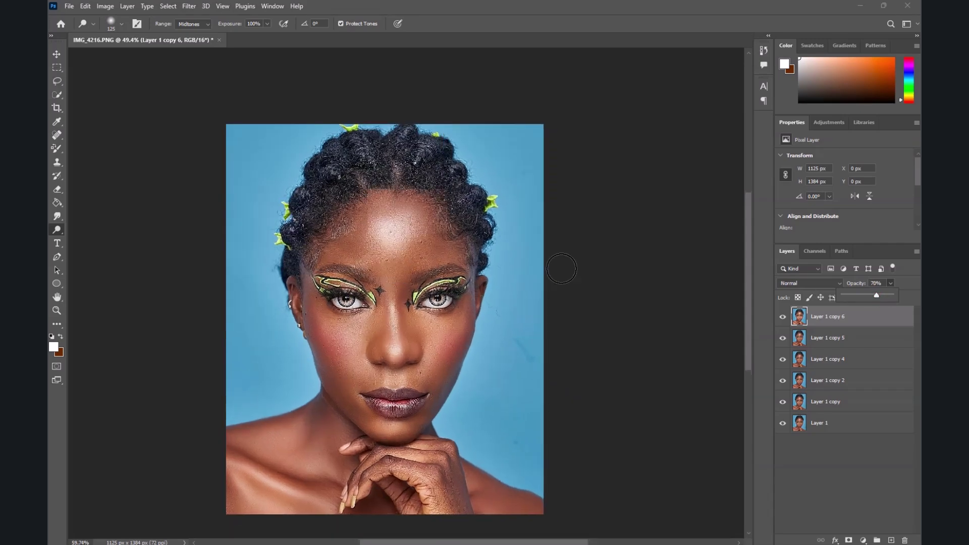
{"action": "left_click", "coordinate": [782, 316]}
{"action": "left_click", "coordinate": [782, 316]}
{"action": "left_click", "coordinate": [782, 317]}
{"action": "left_click", "coordinate": [782, 317]}
{"action": "scroll", "coordinate": [470, 199], "scroll_direction": "down", "scroll_amount": 2}
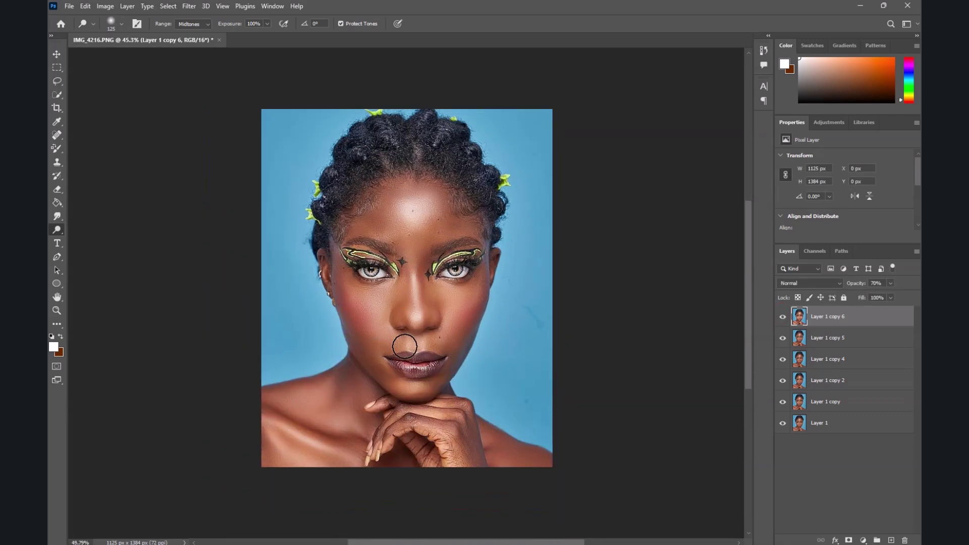
Set the foreground color to a very dark brown for shading around the mouth.
{"action": "scroll", "coordinate": [416, 348], "scroll_direction": "up", "scroll_amount": 3}
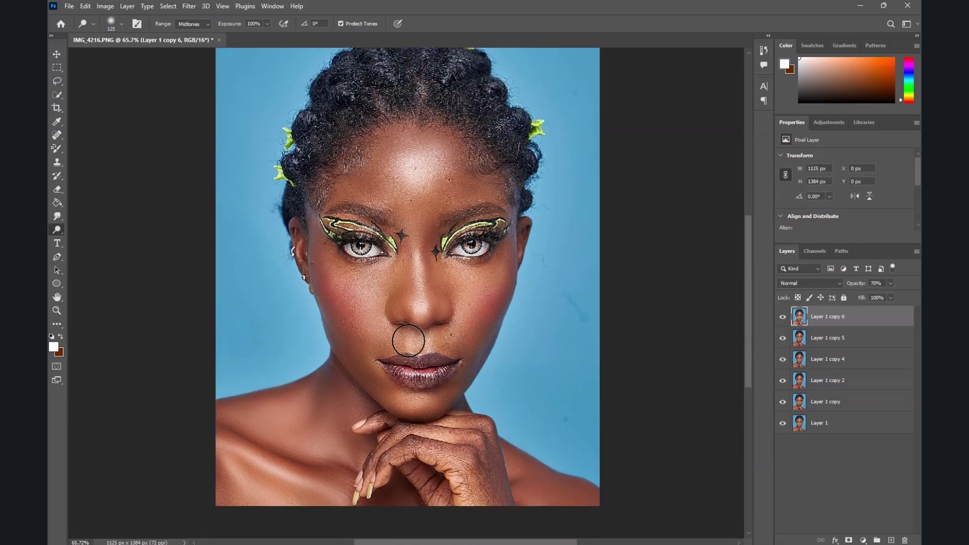
{"action": "scroll", "coordinate": [408, 341], "scroll_direction": "up", "scroll_amount": 3}
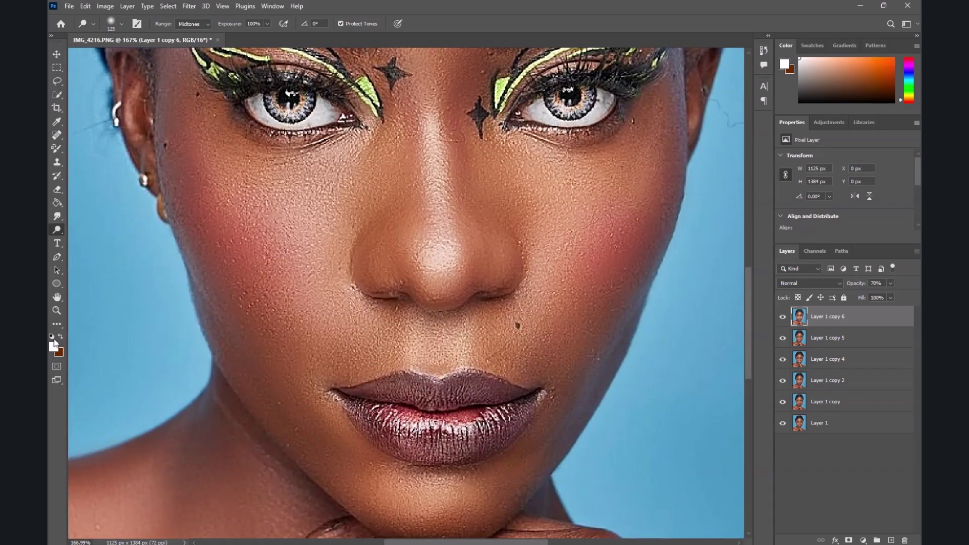
{"action": "left_click", "coordinate": [61, 337]}
{"action": "left_click", "coordinate": [54, 349]}
{"action": "left_click_drag", "start_coordinate": [649, 389], "coordinate": [630, 407]}
{"action": "left_click_drag", "start_coordinate": [514, 330], "coordinate": [517, 326]}
{"action": "left_click", "coordinate": [810, 293]}
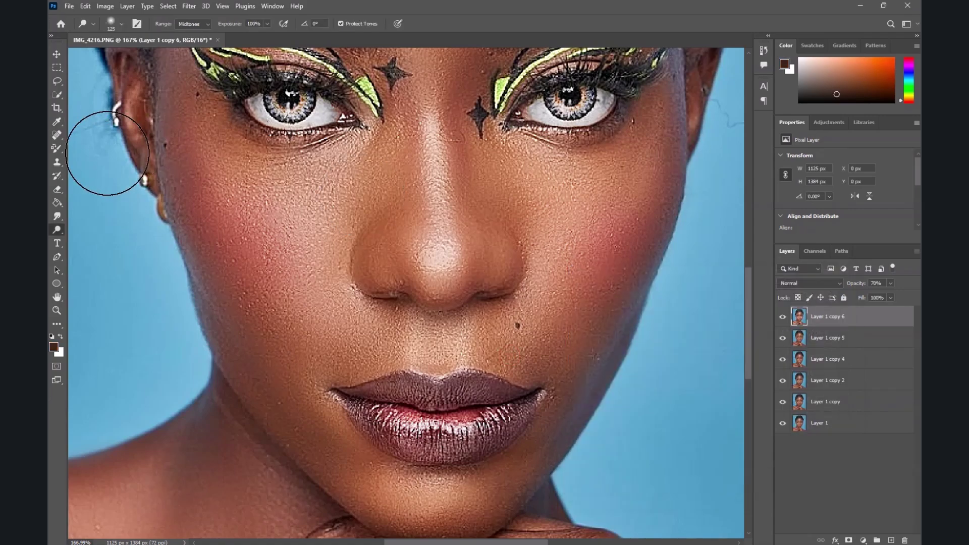
Switch to the regular Brush Tool at 25 px and add a new empty layer above Layer 1 copy 6.
{"action": "left_click", "coordinate": [57, 148]}
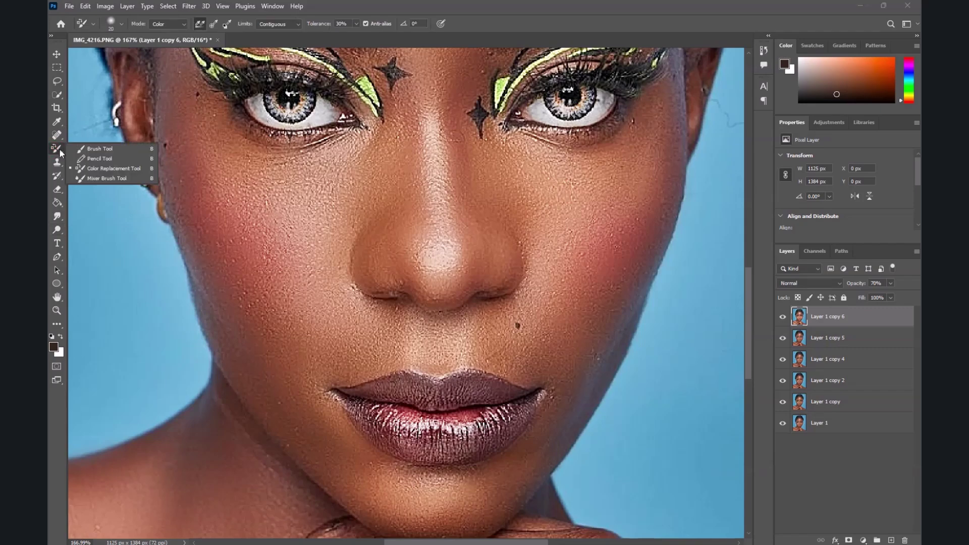
{"action": "left_click", "coordinate": [88, 149]}
{"action": "key", "text": "bracketleft"}
{"action": "key", "text": "bracketleft"}
{"action": "key", "text": "bracketleft"}
{"action": "key", "text": "bracketleft"}
{"action": "key", "text": "bracketleft"}
{"action": "key", "text": "bracketleft"}
{"action": "key", "text": "bracketleft"}
{"action": "key", "text": "bracketleft"}
{"action": "key", "text": "bracketleft"}
{"action": "key", "text": "bracketleft"}
{"action": "key", "text": "bracketleft"}
{"action": "key", "text": "bracketleft"}
{"action": "key", "text": "bracketleft"}
{"action": "key", "text": "bracketleft"}
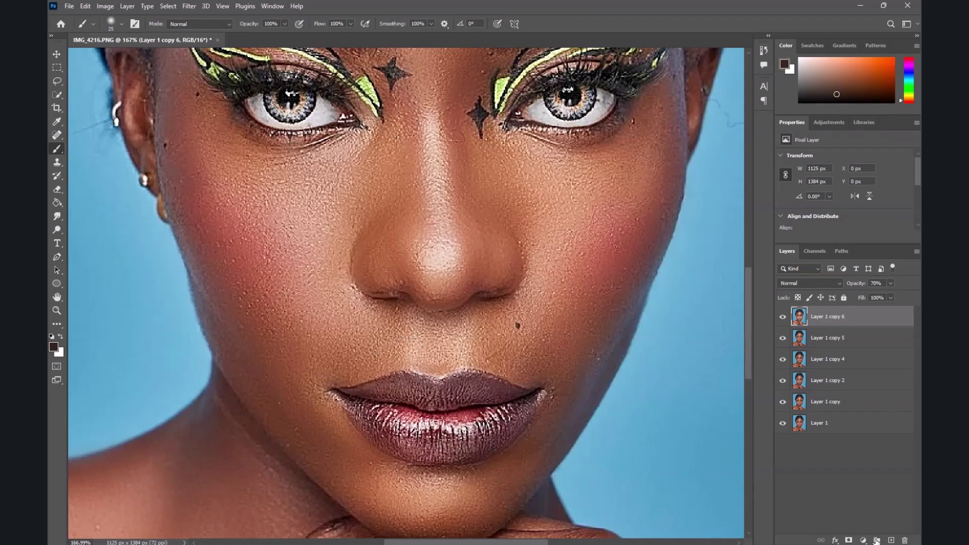
{"action": "left_click", "coordinate": [890, 541]}
{"action": "scroll", "coordinate": [434, 340], "scroll_direction": "up", "scroll_amount": 1}
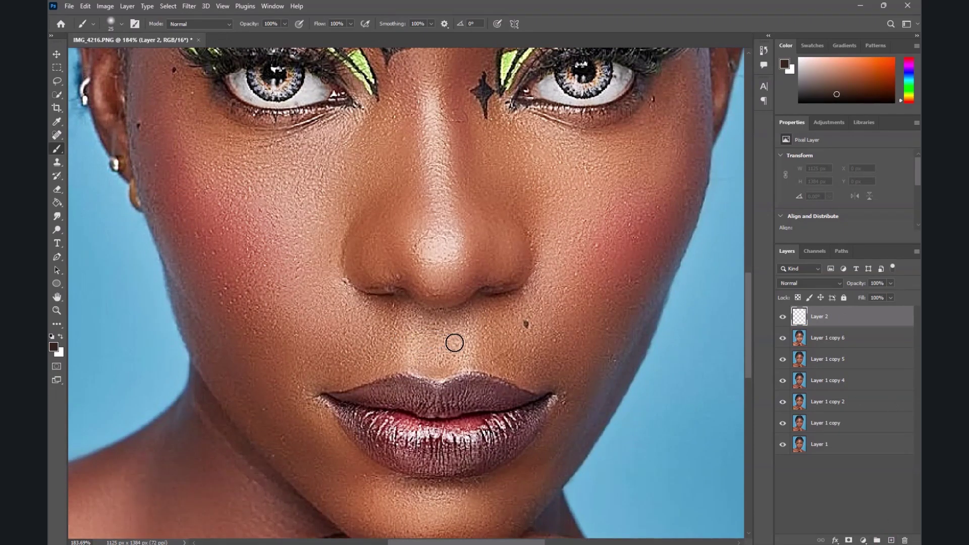
Paint a dark curve and a light peach curve on opposite sides of the groove above the upper lip.
{"action": "mouse_move", "coordinate": [424, 337]}
{"action": "left_mouse_down"}
{"action": "mouse_move", "coordinate": [417, 336]}
{"action": "mouse_move", "coordinate": [418, 368]}
{"action": "mouse_move", "coordinate": [427, 372]}
{"action": "left_mouse_up"}
{"action": "key", "text": "ctrl+z"}
{"action": "scroll", "coordinate": [427, 372], "scroll_direction": "up", "scroll_amount": 4}
{"action": "mouse_move", "coordinate": [412, 334]}
{"action": "left_mouse_down"}
{"action": "mouse_move", "coordinate": [409, 365]}
{"action": "mouse_move", "coordinate": [425, 389]}
{"action": "mouse_move", "coordinate": [461, 380]}
{"action": "mouse_move", "coordinate": [488, 352]}
{"action": "left_mouse_up"}
{"action": "left_click", "coordinate": [53, 347]}
{"action": "left_click", "coordinate": [795, 297]}
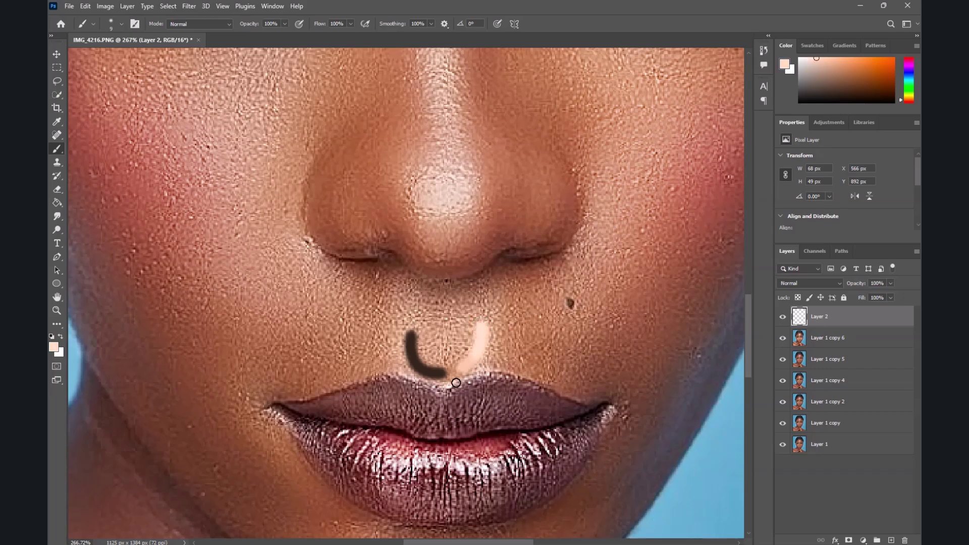
Set up the Smudge Tool with a soft round brush and 61% strength.
{"action": "right_click", "coordinate": [56, 150]}
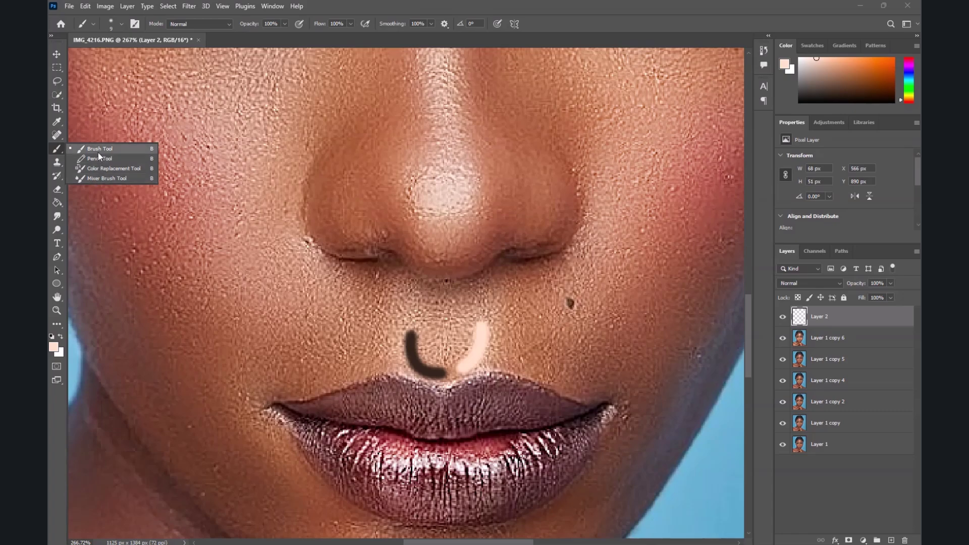
{"action": "left_click", "coordinate": [58, 221]}
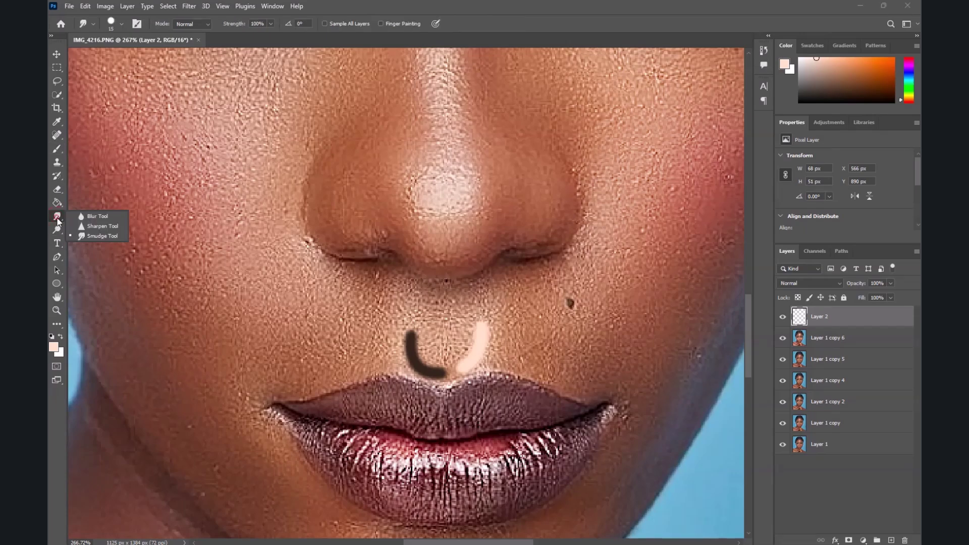
{"action": "left_click", "coordinate": [106, 237]}
{"action": "left_click", "coordinate": [121, 25]}
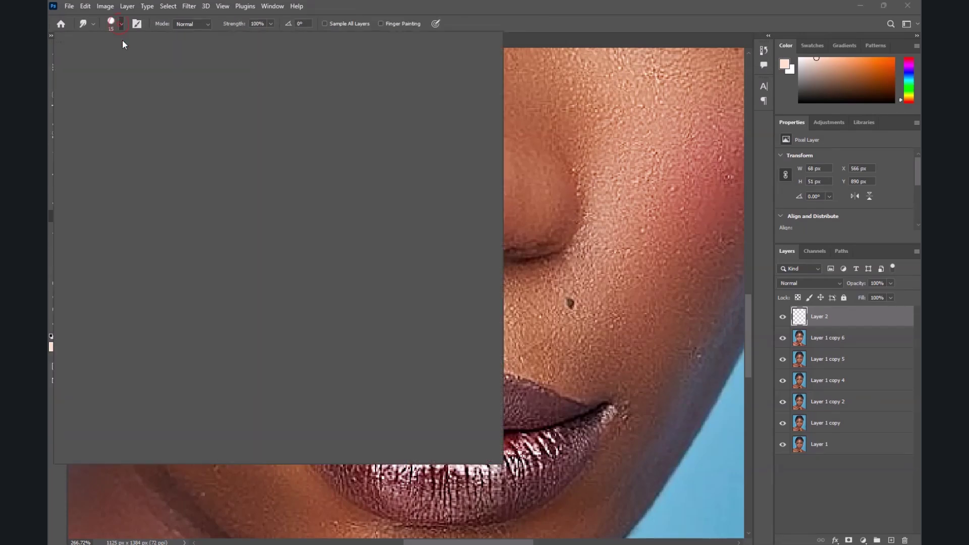
{"action": "left_click", "coordinate": [324, 9]}
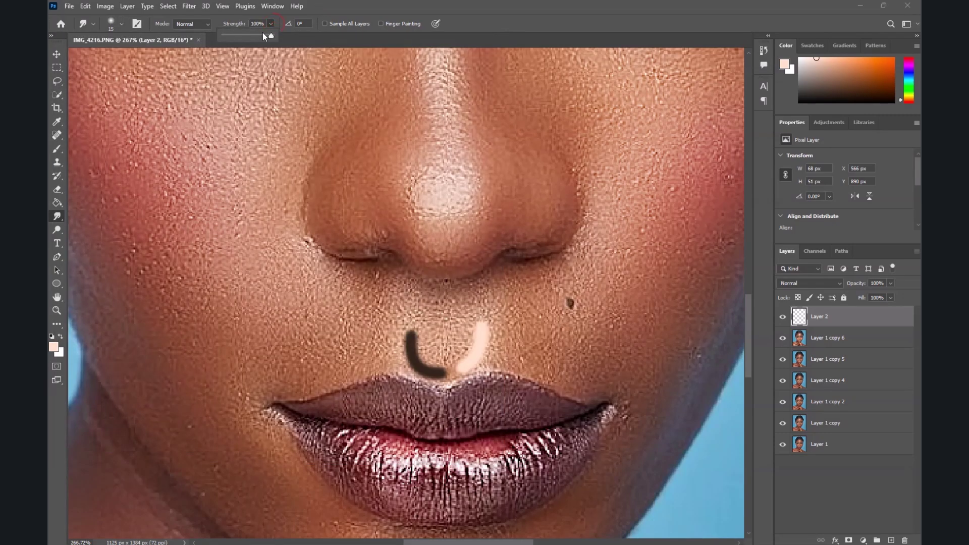
{"action": "left_click", "coordinate": [323, 10]}
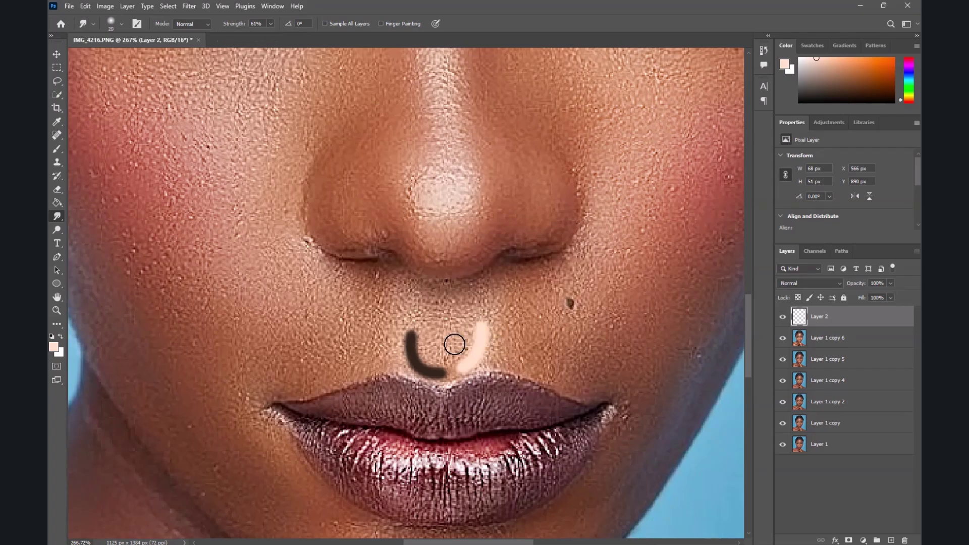
Smudge the dark and light strokes above the upper lip into soft shading, using a brush of up to 40 px.
{"action": "mouse_move", "coordinate": [456, 349]}
{"action": "left_mouse_down"}
{"action": "mouse_move", "coordinate": [464, 318]}
{"action": "mouse_move", "coordinate": [461, 348]}
{"action": "mouse_move", "coordinate": [439, 351]}
{"action": "mouse_move", "coordinate": [441, 343]}
{"action": "mouse_move", "coordinate": [450, 354]}
{"action": "mouse_move", "coordinate": [447, 341]}
{"action": "mouse_move", "coordinate": [428, 334]}
{"action": "left_mouse_up"}
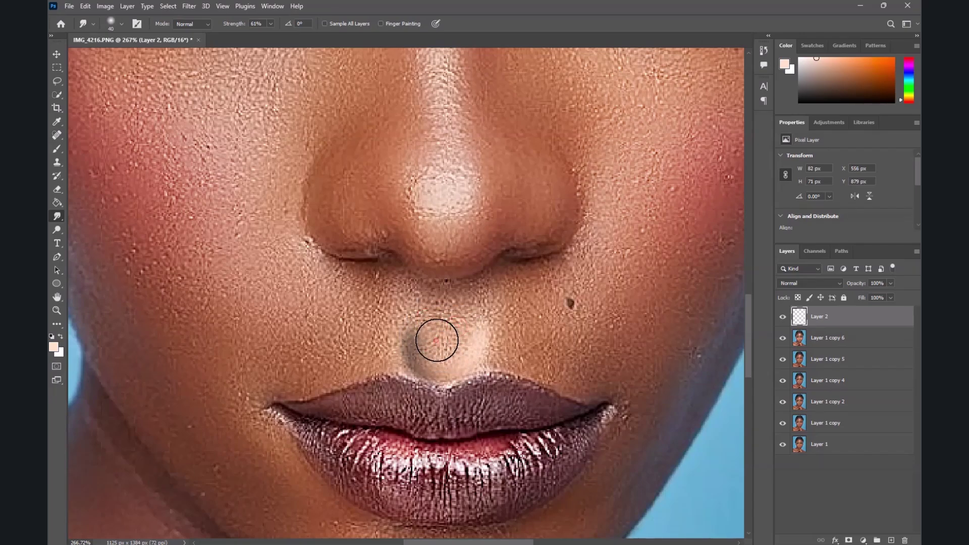
{"action": "scroll", "coordinate": [437, 340], "scroll_direction": "down", "scroll_amount": 1}
{"action": "scroll", "coordinate": [437, 339], "scroll_direction": "down", "scroll_amount": 5}
{"action": "scroll", "coordinate": [436, 329], "scroll_direction": "up", "scroll_amount": 4}
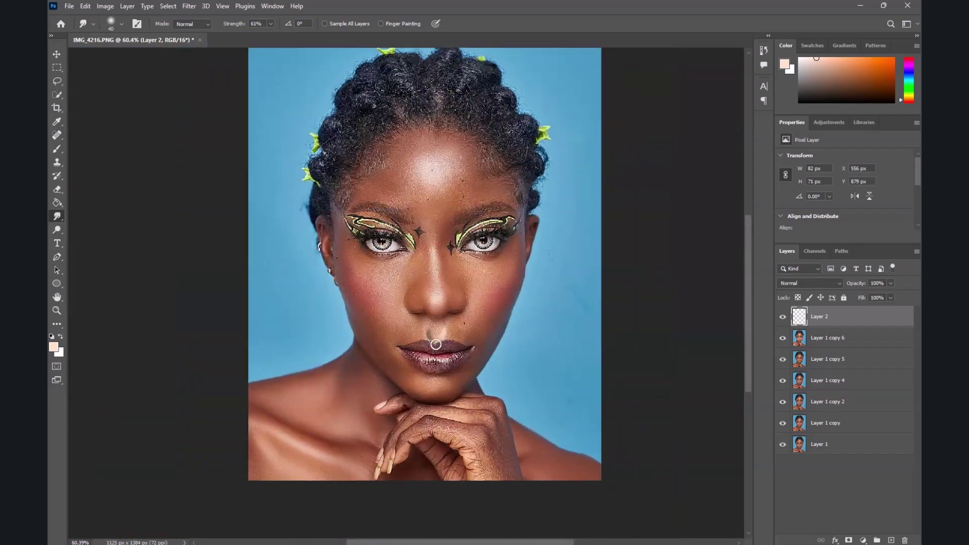
{"action": "scroll", "coordinate": [436, 329], "scroll_direction": "up", "scroll_amount": 2}
{"action": "left_click_drag", "start_coordinate": [434, 308], "coordinate": [419, 317]}
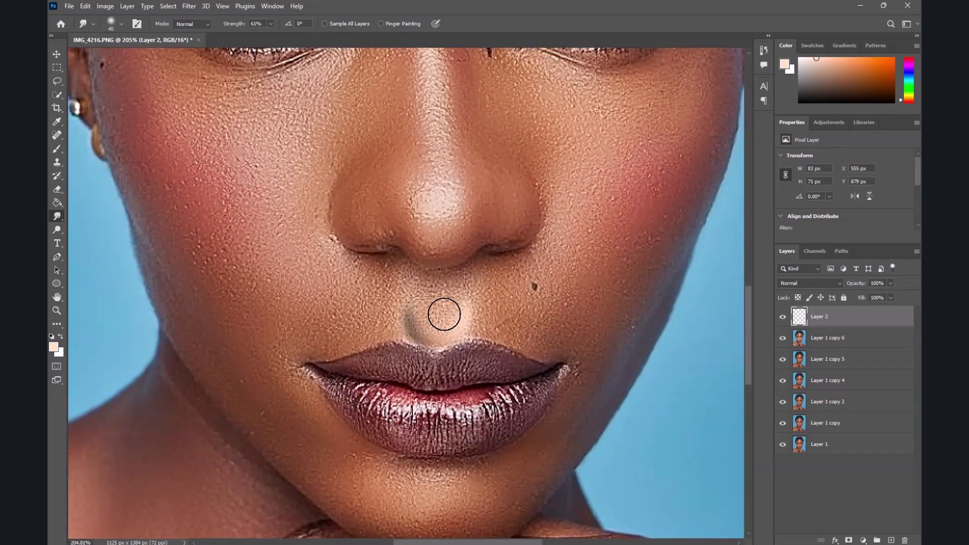
{"action": "scroll", "coordinate": [435, 312], "scroll_direction": "up", "scroll_amount": 2}
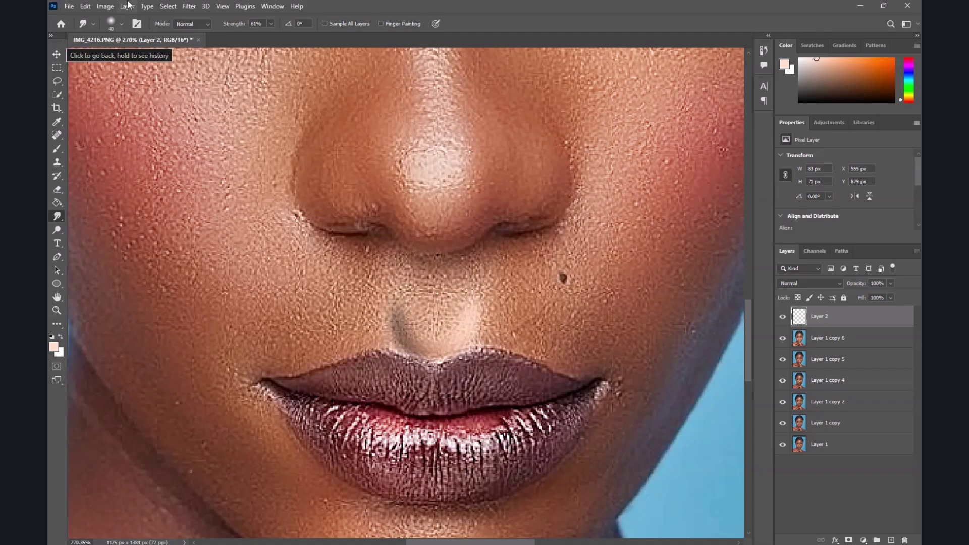
Increase the saturation of the shading on Layer 2 with a Hue/Saturation adjustment.
{"action": "left_click", "coordinate": [105, 6]}
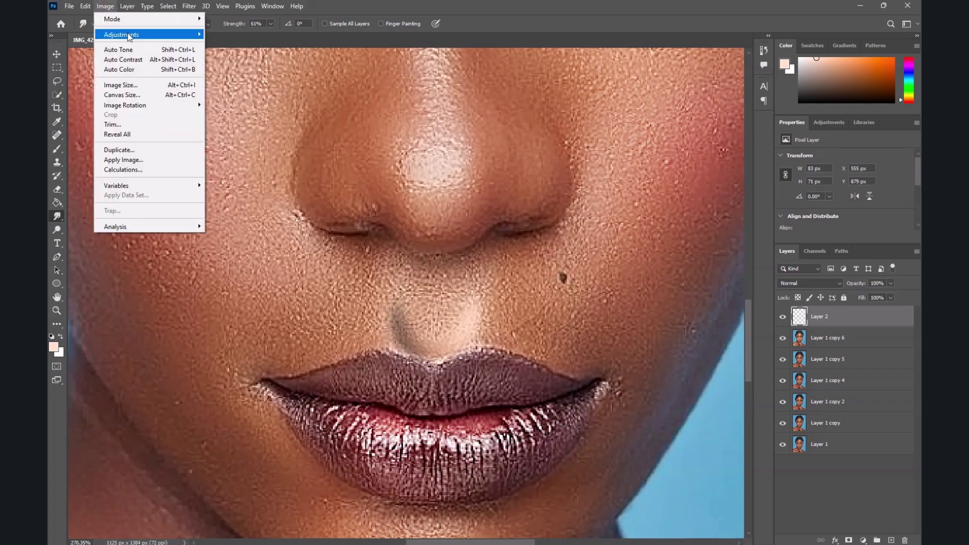
{"action": "left_click", "coordinate": [128, 33]}
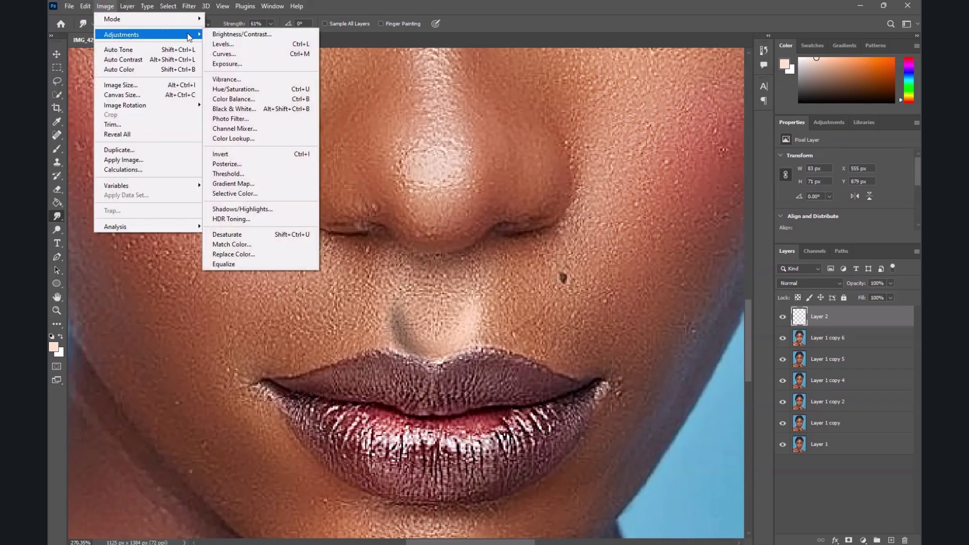
{"action": "left_click", "coordinate": [244, 90]}
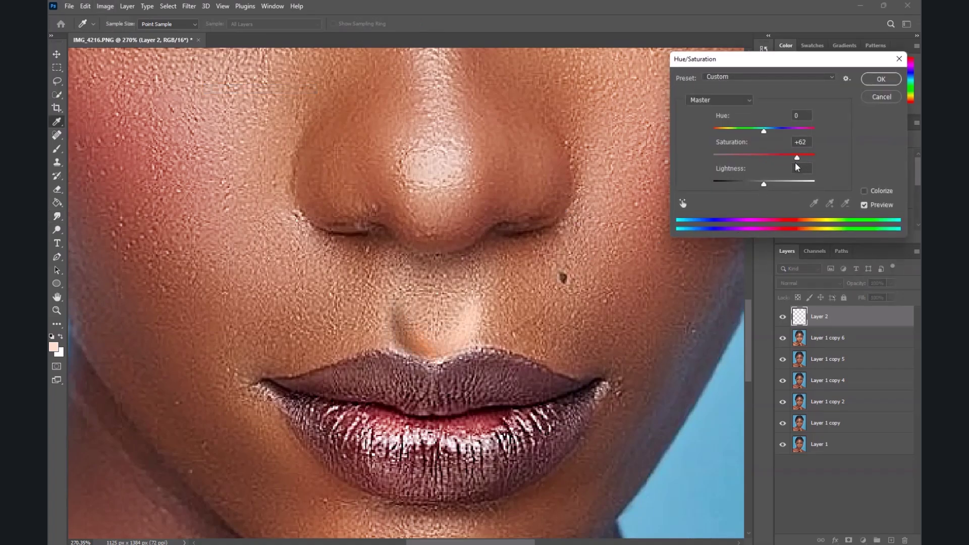
{"action": "mouse_move", "coordinate": [765, 129]}
{"action": "left_mouse_down"}
{"action": "mouse_move", "coordinate": [772, 129]}
{"action": "mouse_move", "coordinate": [763, 130]}
{"action": "left_mouse_up"}
{"action": "left_click", "coordinate": [878, 79]}
Reduce the opacity of Layer 2 to 78% to blend the shading above the lip.
{"action": "scroll", "coordinate": [407, 323], "scroll_direction": "down", "scroll_amount": 10}
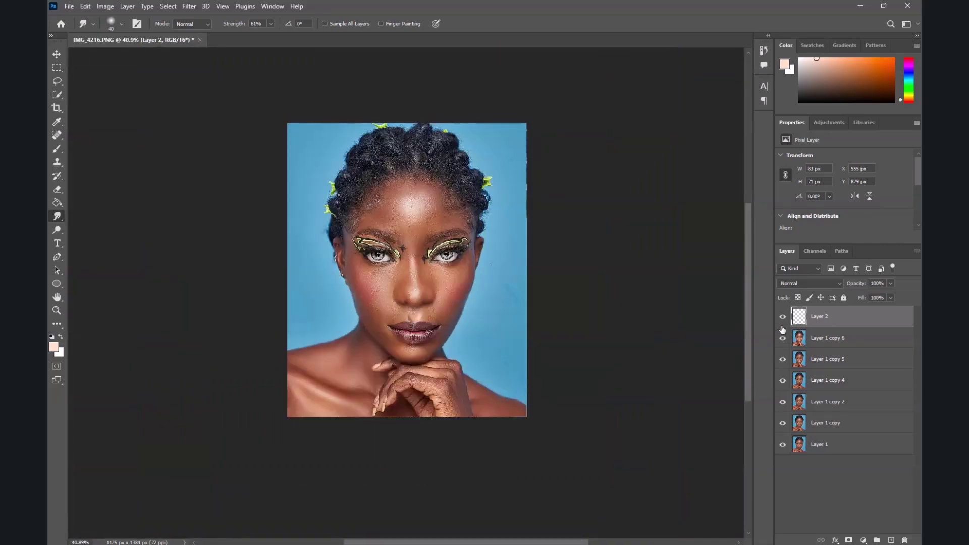
{"action": "scroll", "coordinate": [412, 318], "scroll_direction": "up", "scroll_amount": 4}
{"action": "scroll", "coordinate": [404, 317], "scroll_direction": "up", "scroll_amount": 2}
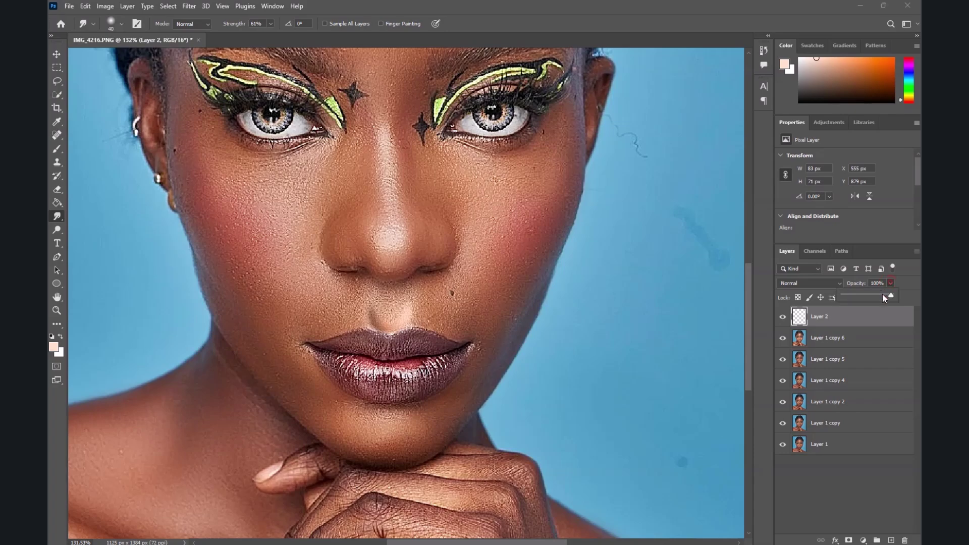
{"action": "scroll", "coordinate": [376, 307], "scroll_direction": "down", "scroll_amount": 4}
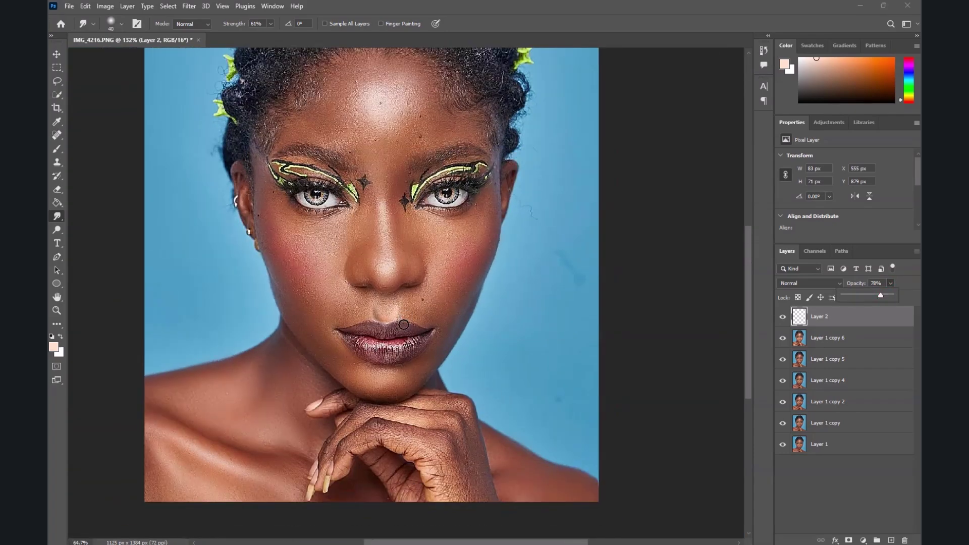
{"action": "scroll", "coordinate": [380, 320], "scroll_direction": "up", "scroll_amount": 2}
Lasso a loose area around the lips on Layer 1 copy 6 and copy it to a new layer.
{"action": "left_click", "coordinate": [818, 337]}
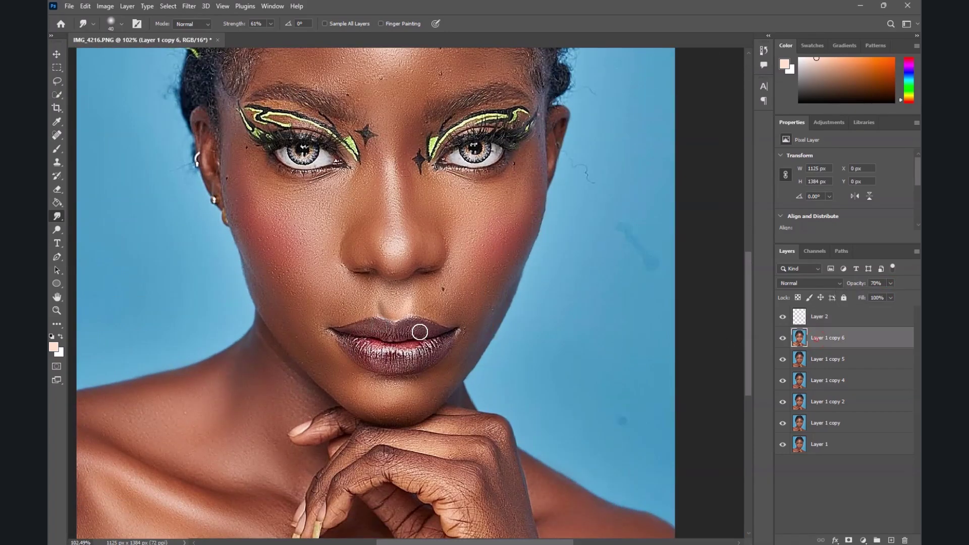
{"action": "scroll", "coordinate": [418, 332], "scroll_direction": "up", "scroll_amount": 3}
{"action": "key", "text": "l"}
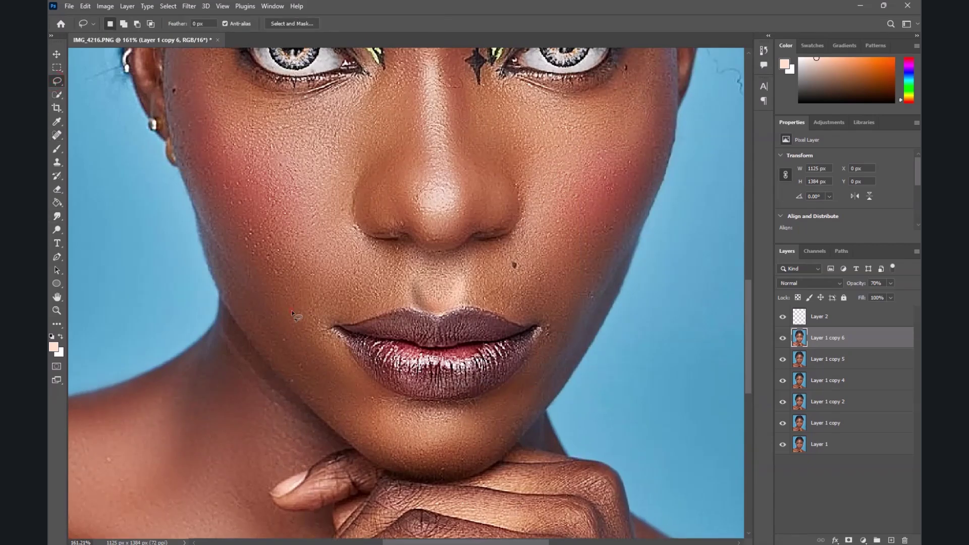
{"action": "left_click_drag", "start_coordinate": [346, 408], "coordinate": [315, 351]}
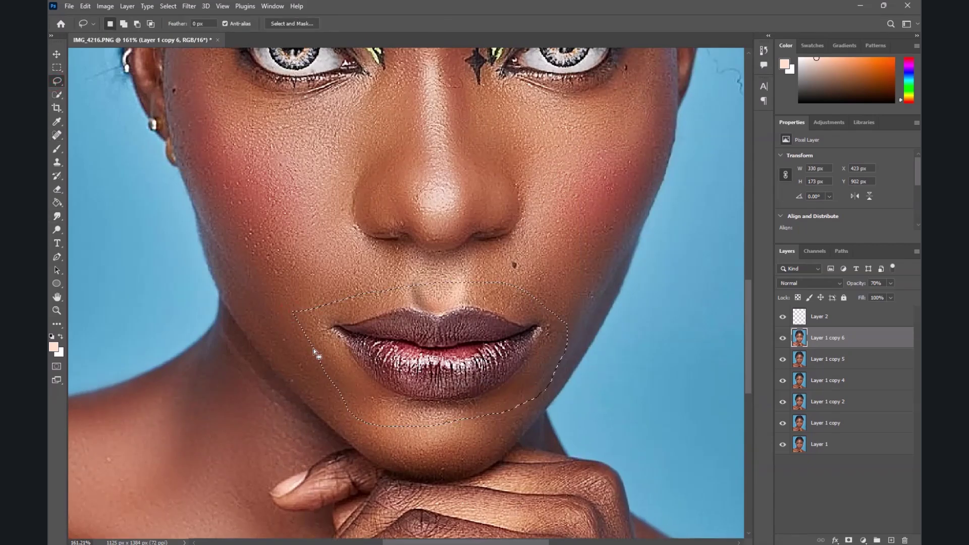
{"action": "key", "text": "ctrl+j"}
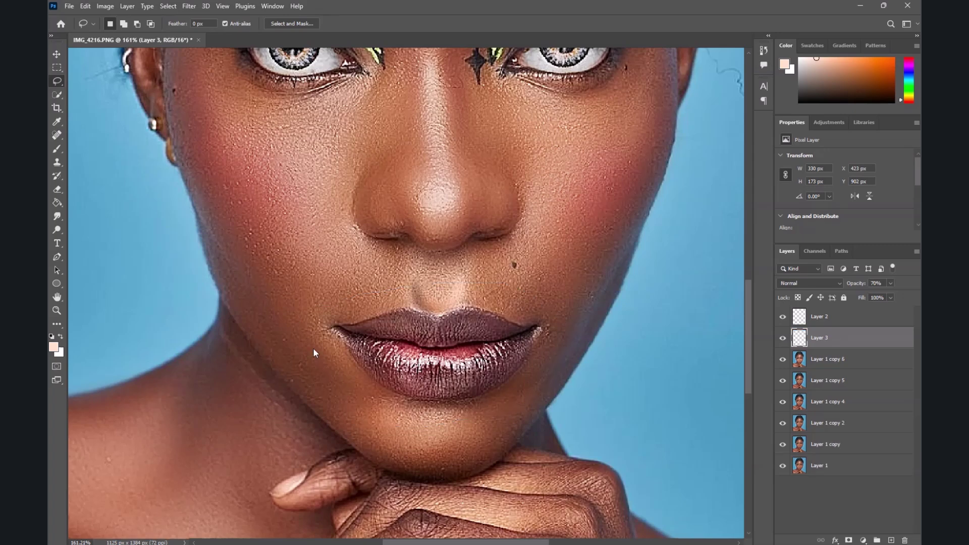
Recolor the lip patch on Layer 3 with a Hue/Saturation adjustment of hue -30 and saturation +50.
{"action": "left_click", "coordinate": [108, 6]}
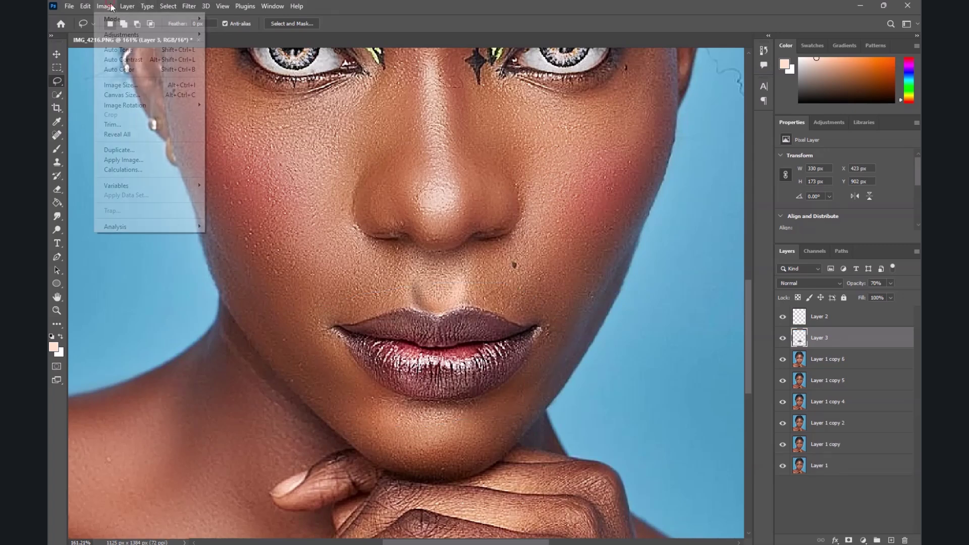
{"action": "left_click", "coordinate": [119, 39]}
{"action": "left_click", "coordinate": [253, 91]}
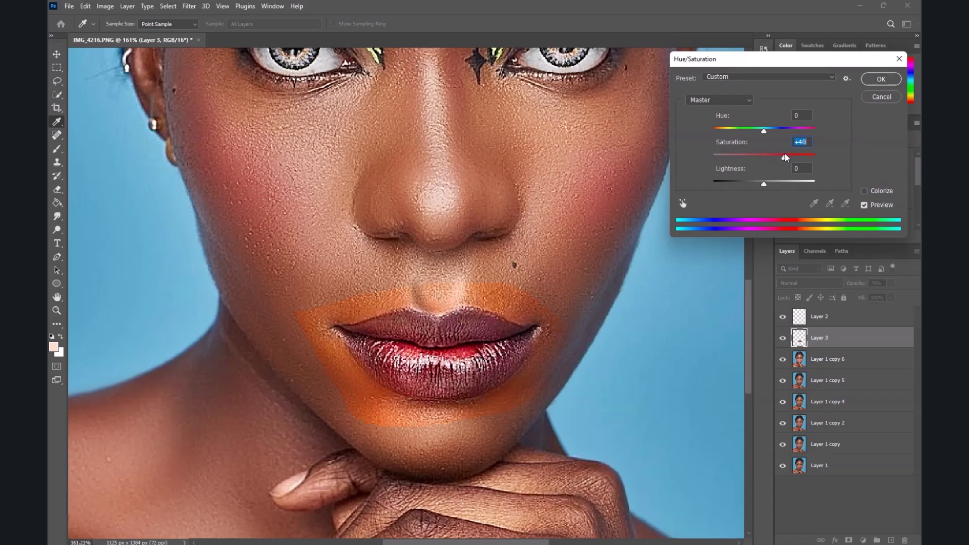
{"action": "left_click_drag", "start_coordinate": [767, 128], "coordinate": [789, 155]}
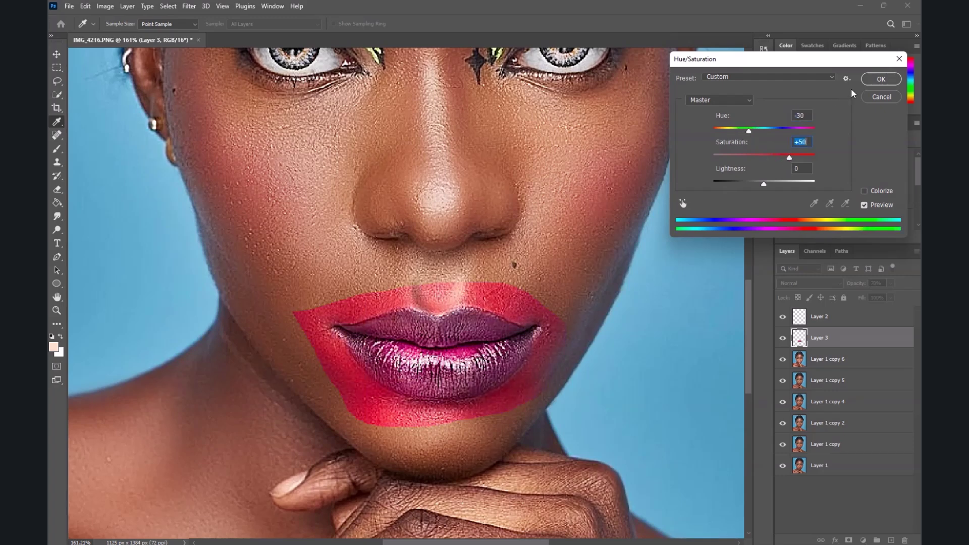
{"action": "left_click", "coordinate": [872, 79]}
Erase the recolored skin around the lips on Layer 3 and toggle the layer's visibility to compare the lip color.
{"action": "scroll", "coordinate": [259, 271], "scroll_direction": "up", "scroll_amount": 1}
{"action": "left_click", "coordinate": [57, 192]}
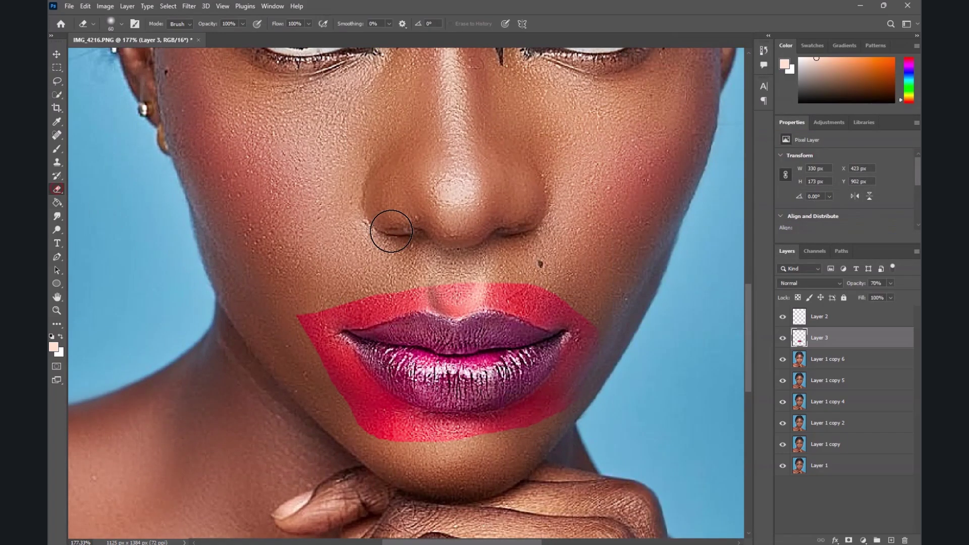
{"action": "mouse_move", "coordinate": [456, 282]}
{"action": "left_mouse_down"}
{"action": "mouse_move", "coordinate": [561, 308]}
{"action": "mouse_move", "coordinate": [581, 333]}
{"action": "mouse_move", "coordinate": [590, 330]}
{"action": "mouse_move", "coordinate": [544, 402]}
{"action": "mouse_move", "coordinate": [492, 433]}
{"action": "mouse_move", "coordinate": [418, 423]}
{"action": "mouse_move", "coordinate": [379, 403]}
{"action": "mouse_move", "coordinate": [342, 363]}
{"action": "left_mouse_up"}
{"action": "mouse_move", "coordinate": [331, 311]}
{"action": "left_mouse_down"}
{"action": "mouse_move", "coordinate": [424, 284]}
{"action": "mouse_move", "coordinate": [323, 323]}
{"action": "mouse_move", "coordinate": [348, 389]}
{"action": "mouse_move", "coordinate": [429, 448]}
{"action": "left_mouse_up"}
{"action": "mouse_move", "coordinate": [589, 367]}
{"action": "left_mouse_down"}
{"action": "mouse_move", "coordinate": [530, 303]}
{"action": "mouse_move", "coordinate": [444, 296]}
{"action": "left_mouse_up"}
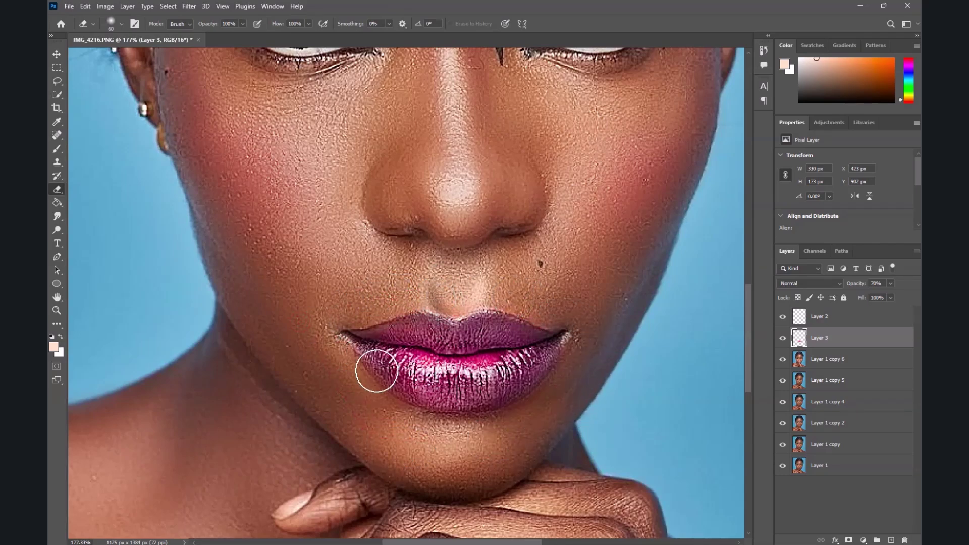
{"action": "scroll", "coordinate": [379, 372], "scroll_direction": "down", "scroll_amount": 6}
{"action": "left_click", "coordinate": [783, 340]}
{"action": "left_click", "coordinate": [784, 340]}
{"action": "scroll", "coordinate": [558, 301], "scroll_direction": "down", "scroll_amount": 3}
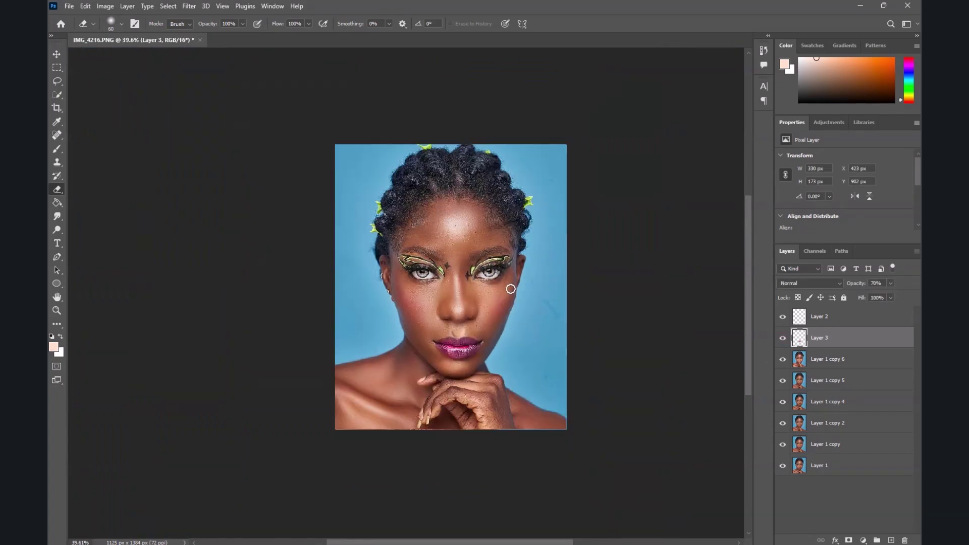
{"action": "scroll", "coordinate": [511, 289], "scroll_direction": "up", "scroll_amount": 3}
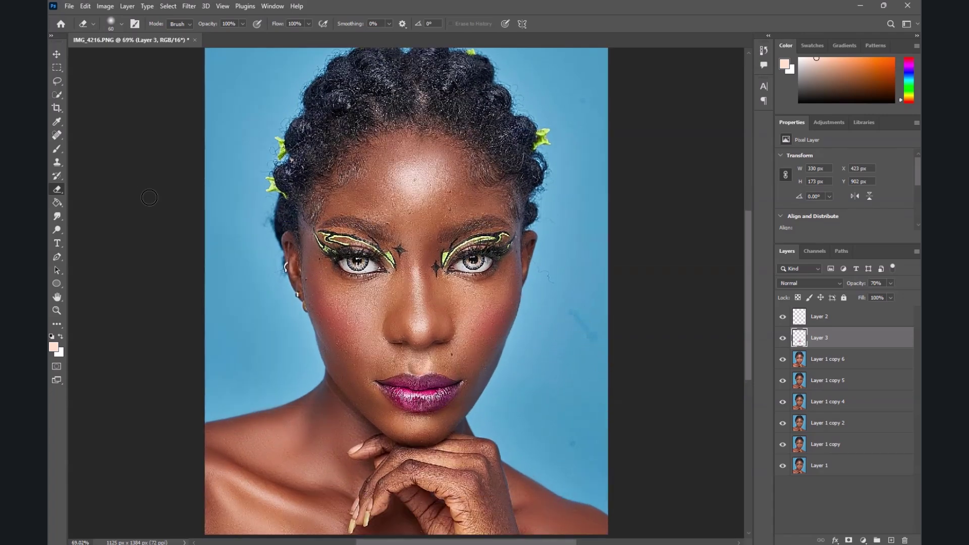
Prepare the Mixer Brush on Layer 1 copy 6 with the foreground color sampled from the blue backdrop.
{"action": "left_click", "coordinate": [813, 365]}
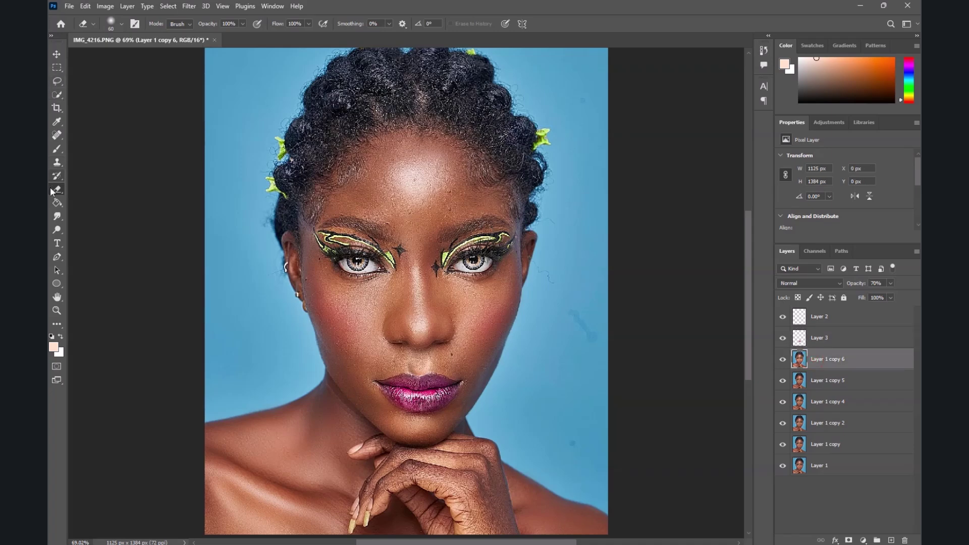
{"action": "left_click_drag", "start_coordinate": [56, 152], "coordinate": [104, 183]}
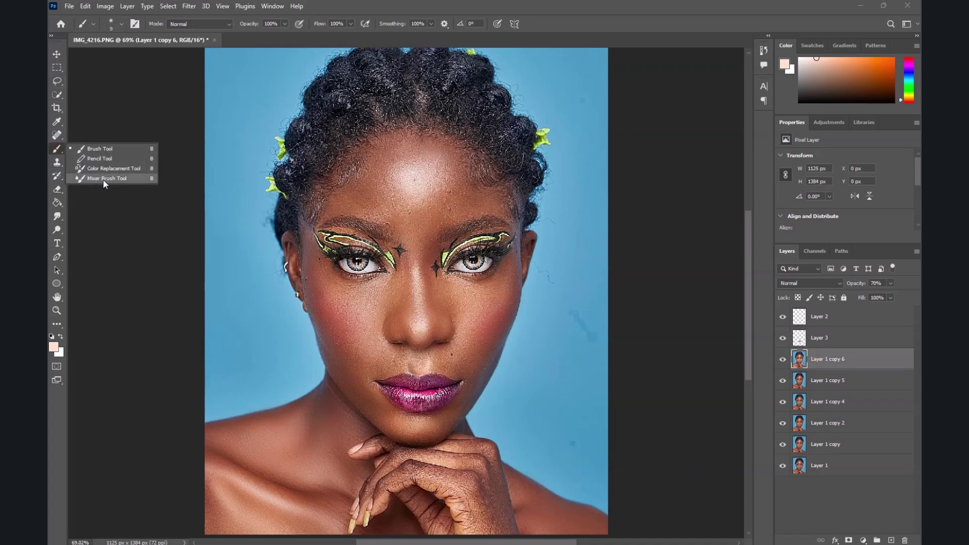
{"action": "left_click", "coordinate": [104, 182]}
{"action": "left_click", "coordinate": [54, 348]}
{"action": "left_click", "coordinate": [530, 355]}
{"action": "left_click", "coordinate": [810, 293]}
Blend away the marks in the blue backdrop beside the face and shoulder with the Mixer Brush, enlarging it to 200 px.
{"action": "scroll", "coordinate": [595, 313], "scroll_direction": "up", "scroll_amount": 2}
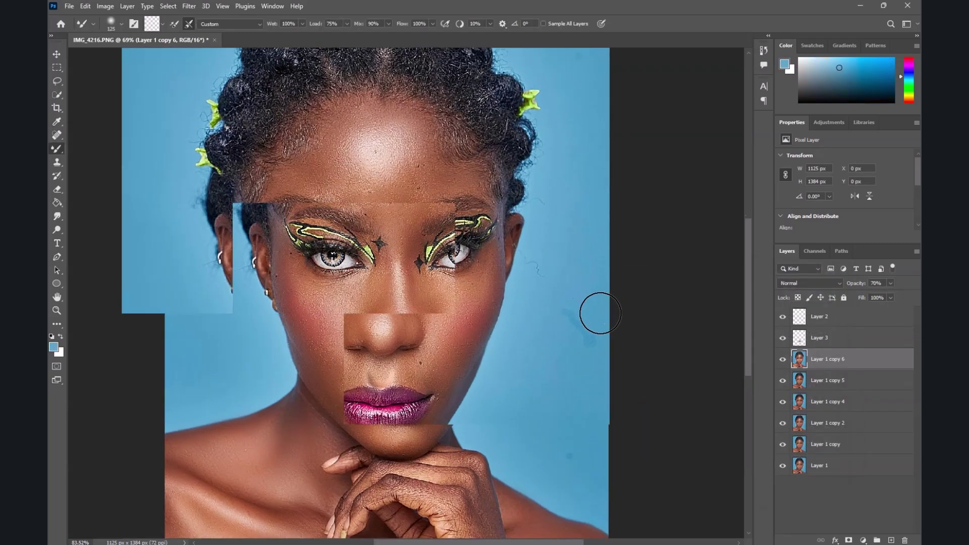
{"action": "mouse_move", "coordinate": [568, 327]}
{"action": "left_mouse_down"}
{"action": "mouse_move", "coordinate": [576, 325]}
{"action": "mouse_move", "coordinate": [563, 351]}
{"action": "mouse_move", "coordinate": [574, 347]}
{"action": "left_mouse_up"}
{"action": "mouse_move", "coordinate": [550, 469]}
{"action": "left_mouse_down"}
{"action": "mouse_move", "coordinate": [558, 453]}
{"action": "mouse_move", "coordinate": [574, 453]}
{"action": "mouse_move", "coordinate": [545, 443]}
{"action": "left_mouse_up"}
{"action": "key", "text": "bracketright"}
{"action": "key", "text": "bracketright"}
{"action": "key", "text": "bracketright"}
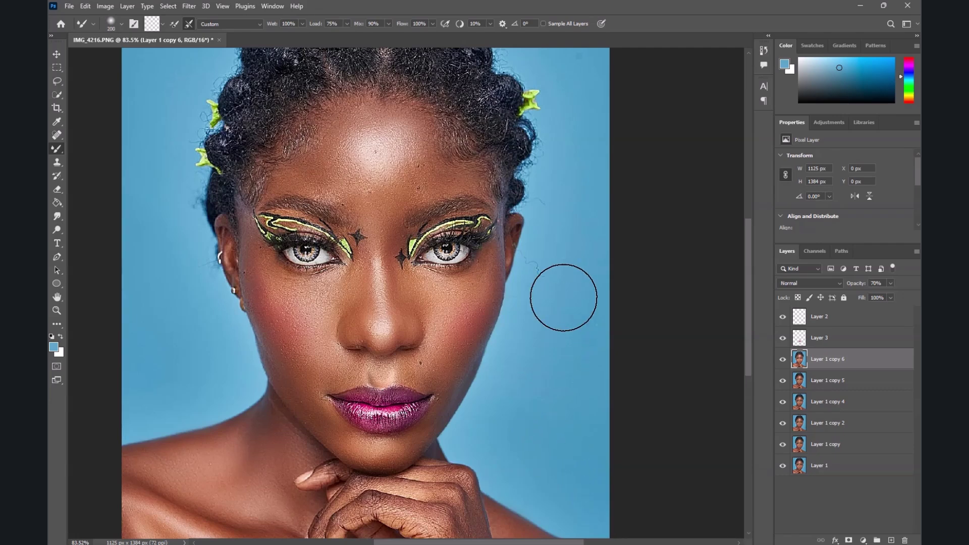
{"action": "scroll", "coordinate": [574, 294], "scroll_direction": "down", "scroll_amount": 3}
{"action": "scroll", "coordinate": [570, 142], "scroll_direction": "up", "scroll_amount": 3}
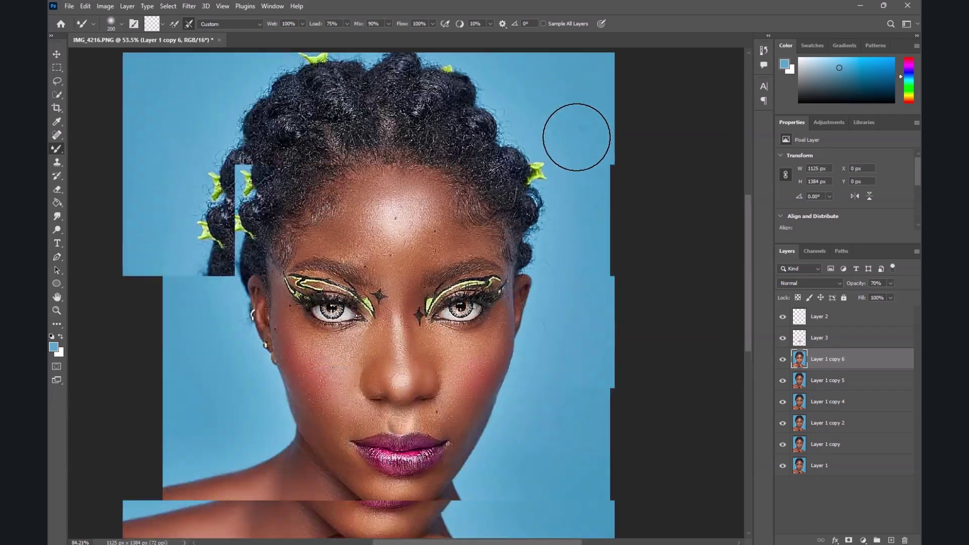
{"action": "scroll", "coordinate": [260, 310], "scroll_direction": "down", "scroll_amount": 2}
{"action": "scroll", "coordinate": [223, 368], "scroll_direction": "up", "scroll_amount": 1}
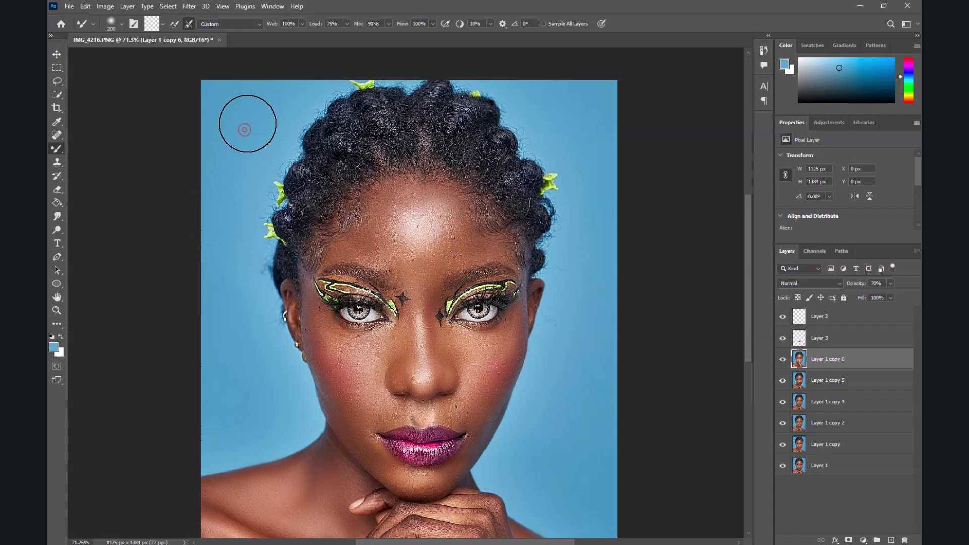
Shrink the Mixer Brush and blend the stray hairs along the left outline of the hair into the backdrop.
{"action": "key", "text": "bracketleft"}
{"action": "key", "text": "bracketleft"}
{"action": "key", "text": "bracketleft"}
{"action": "key", "text": "bracketleft"}
{"action": "key", "text": "bracketleft"}
{"action": "key", "text": "bracketleft"}
{"action": "key", "text": "bracketleft"}
{"action": "key", "text": "bracketleft"}
{"action": "key", "text": "bracketleft"}
{"action": "key", "text": "bracketleft"}
{"action": "scroll", "coordinate": [344, 156], "scroll_direction": "up", "scroll_amount": 5}
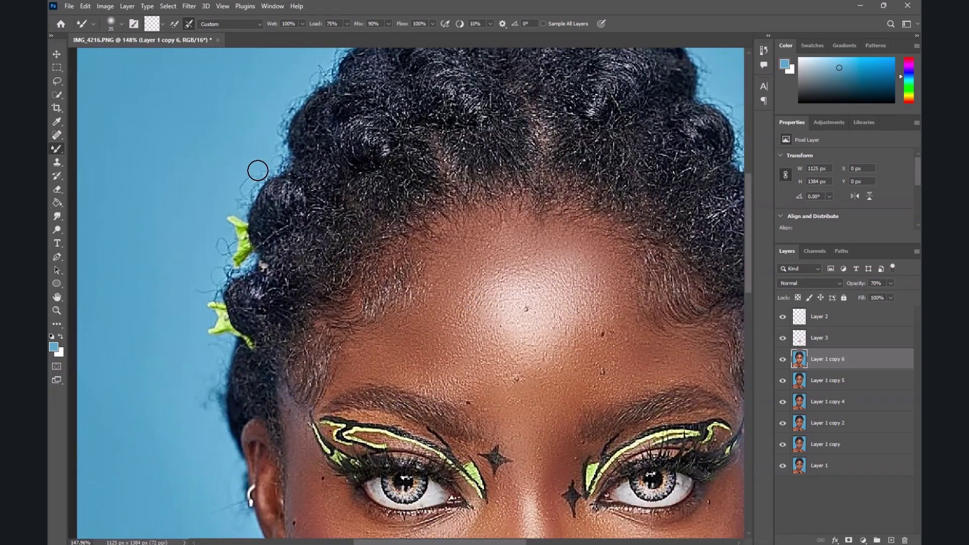
{"action": "mouse_move", "coordinate": [258, 171]}
{"action": "left_mouse_down"}
{"action": "mouse_move", "coordinate": [236, 202]}
{"action": "mouse_move", "coordinate": [227, 172]}
{"action": "mouse_move", "coordinate": [233, 194]}
{"action": "mouse_move", "coordinate": [274, 155]}
{"action": "mouse_move", "coordinate": [274, 164]}
{"action": "mouse_move", "coordinate": [285, 107]}
{"action": "mouse_move", "coordinate": [306, 84]}
{"action": "mouse_move", "coordinate": [276, 126]}
{"action": "mouse_move", "coordinate": [277, 153]}
{"action": "mouse_move", "coordinate": [305, 90]}
{"action": "left_mouse_up"}
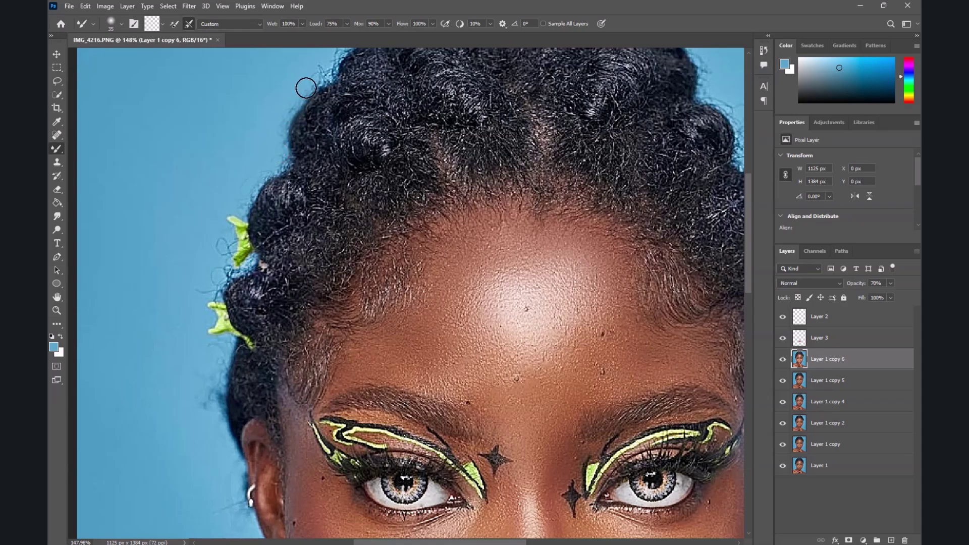
{"action": "scroll", "coordinate": [263, 134], "scroll_direction": "down", "scroll_amount": 6}
Blend the stray hairs along the upper right outline of the hair into the backdrop.
{"action": "scroll", "coordinate": [497, 160], "scroll_direction": "up", "scroll_amount": 4}
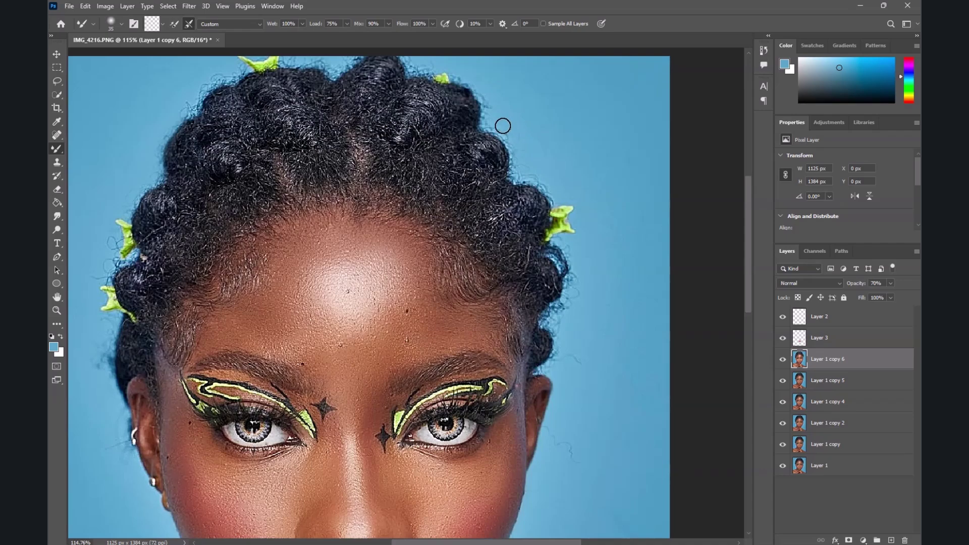
{"action": "left_click_drag", "start_coordinate": [517, 143], "coordinate": [517, 169]}
{"action": "scroll", "coordinate": [534, 169], "scroll_direction": "down", "scroll_amount": 8}
{"action": "scroll", "coordinate": [461, 156], "scroll_direction": "up", "scroll_amount": 8}
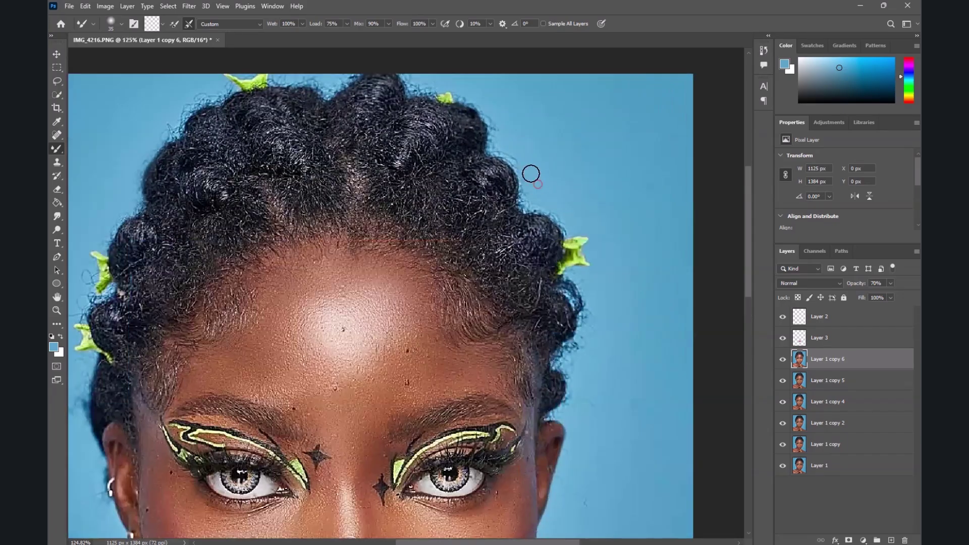
{"action": "left_click_drag", "start_coordinate": [531, 173], "coordinate": [500, 152]}
{"action": "scroll", "coordinate": [498, 137], "scroll_direction": "down", "scroll_amount": 5}
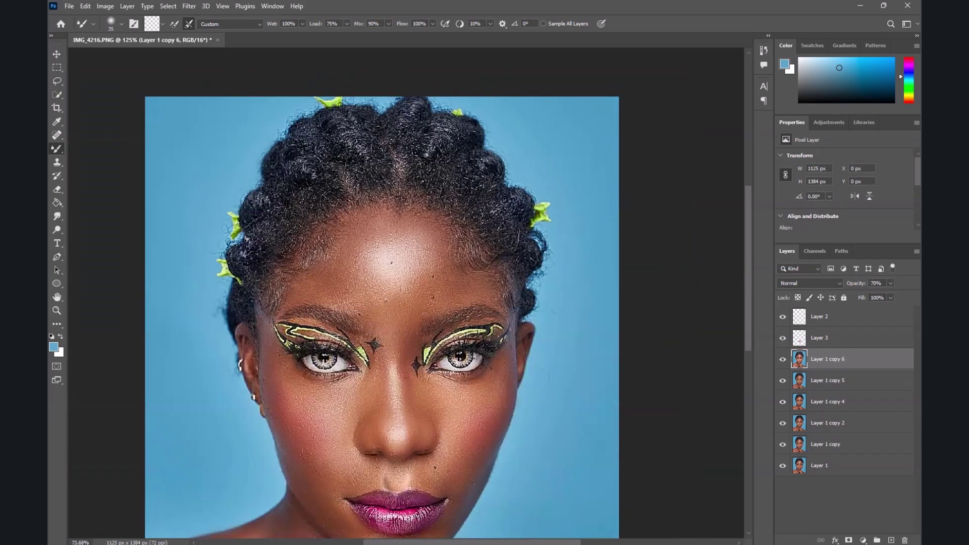
Examine the retouched portrait as a whole, including the hair outline, the backdrop and the lips.
{"action": "scroll", "coordinate": [490, 233], "scroll_direction": "up", "scroll_amount": 4}
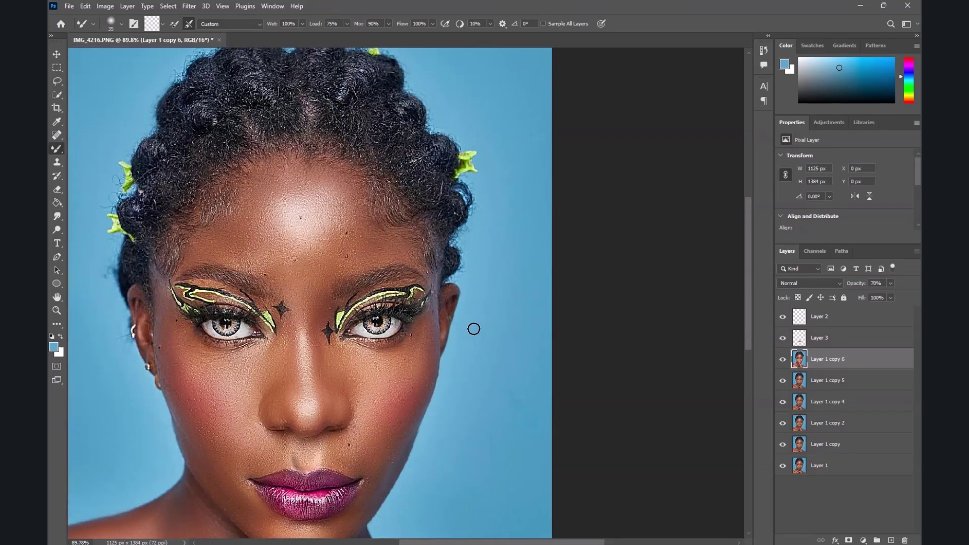
{"action": "scroll", "coordinate": [485, 287], "scroll_direction": "down", "scroll_amount": 3}
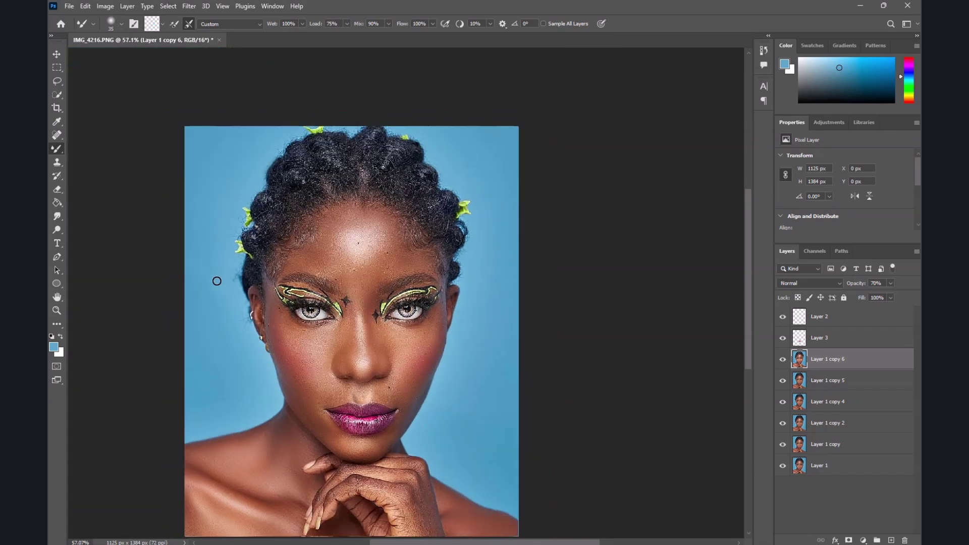
{"action": "scroll", "coordinate": [222, 280], "scroll_direction": "up", "scroll_amount": 1}
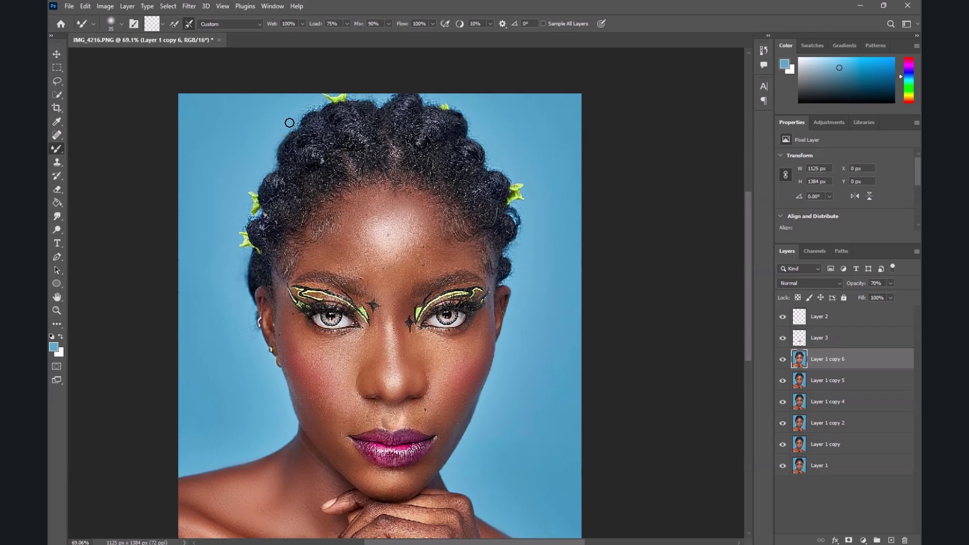
{"action": "scroll", "coordinate": [321, 107], "scroll_direction": "down", "scroll_amount": 2}
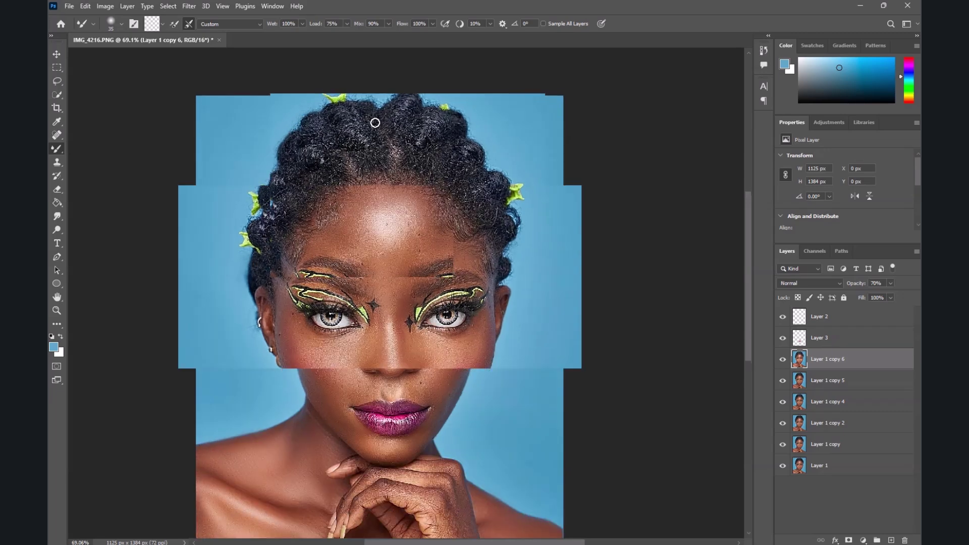
{"action": "scroll", "coordinate": [319, 271], "scroll_direction": "up", "scroll_amount": 2}
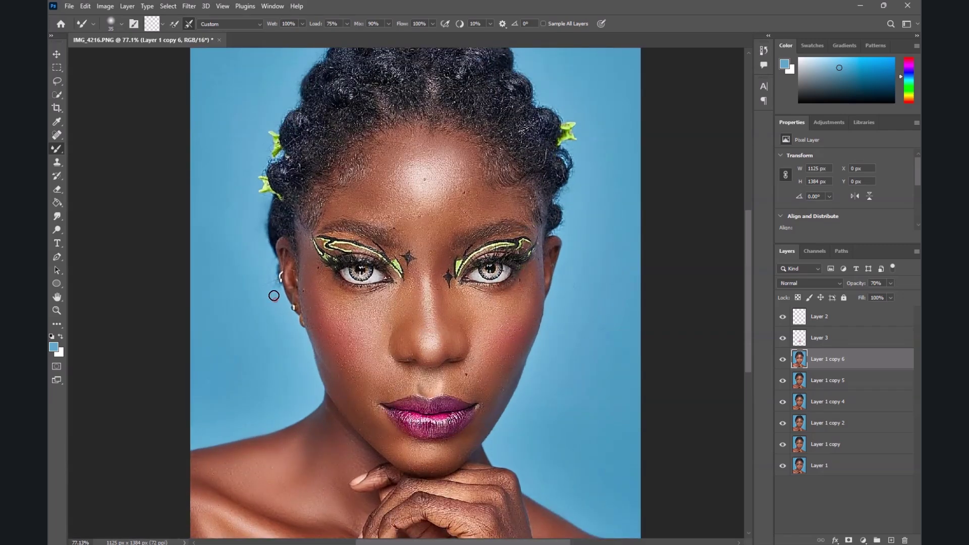
{"action": "scroll", "coordinate": [270, 271], "scroll_direction": "down", "scroll_amount": 3}
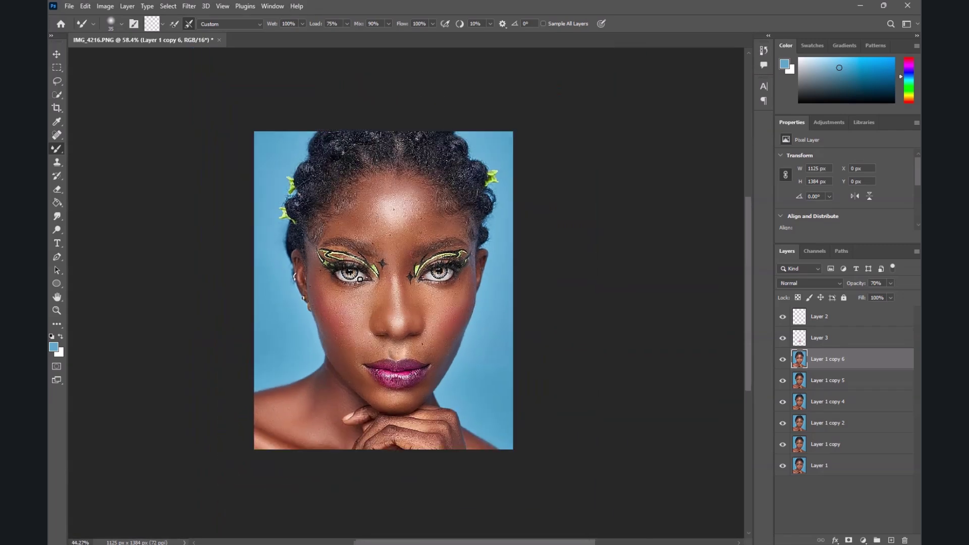
{"action": "scroll", "coordinate": [350, 319], "scroll_direction": "up", "scroll_amount": 1}
{"action": "scroll", "coordinate": [441, 318], "scroll_direction": "down", "scroll_amount": 2}
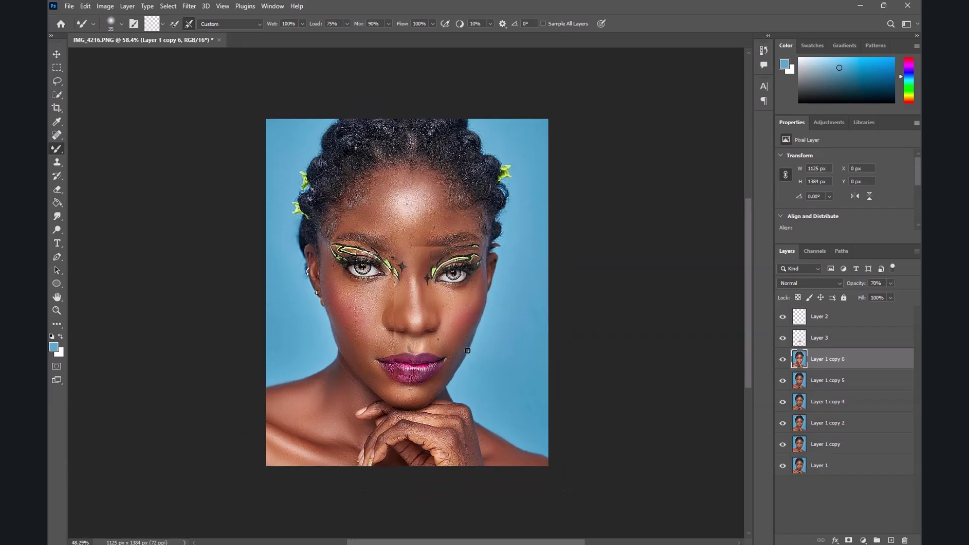
{"action": "scroll", "coordinate": [410, 317], "scroll_direction": "up", "scroll_amount": 2}
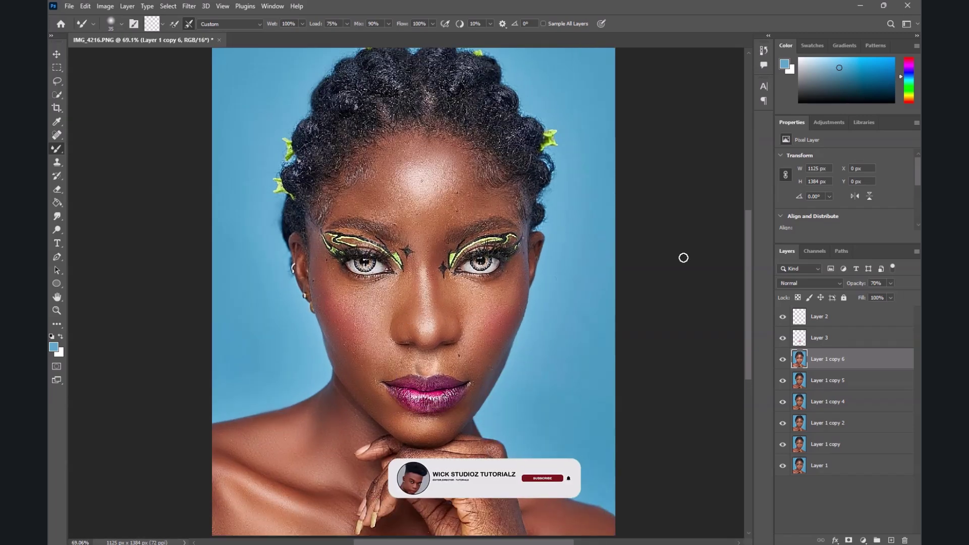
{"action": "left_click", "coordinate": [860, 6]}
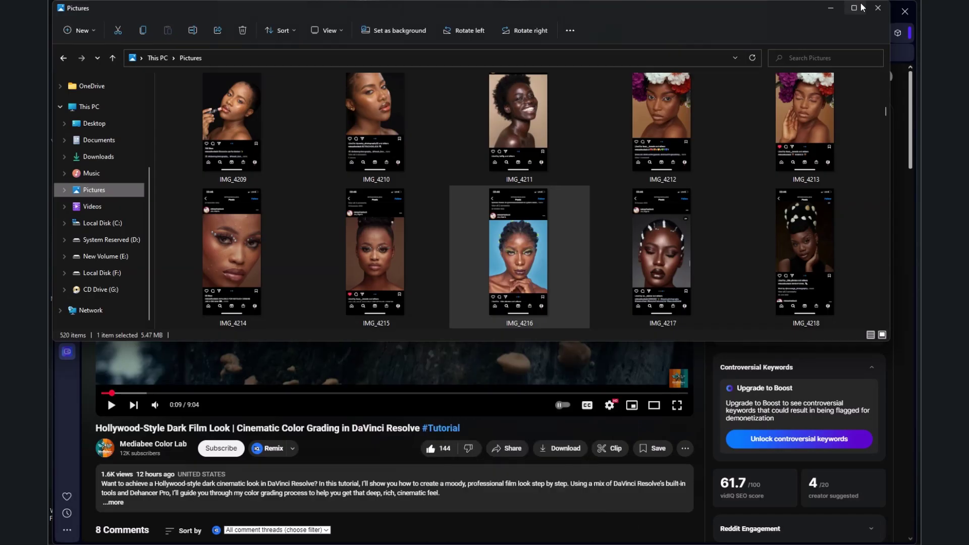
{"action": "key", "text": "super"}
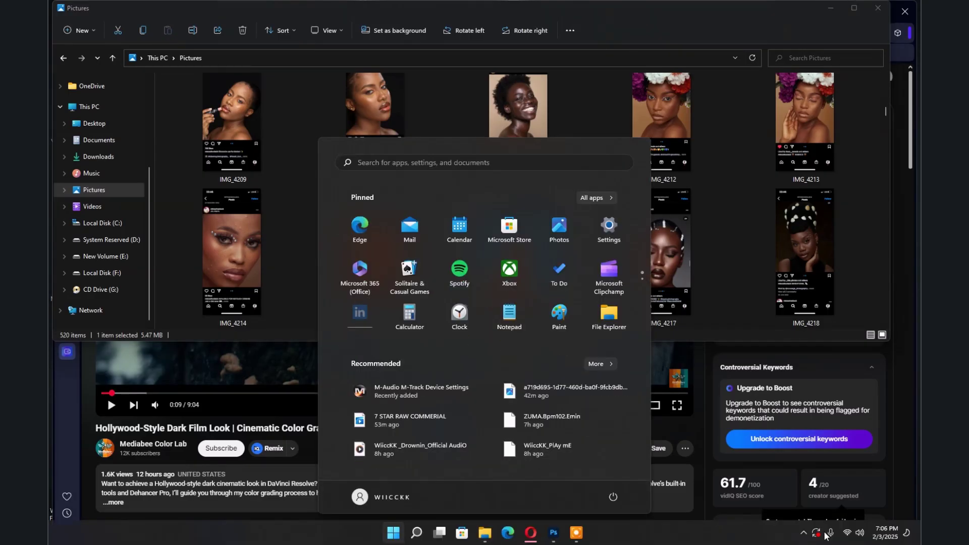